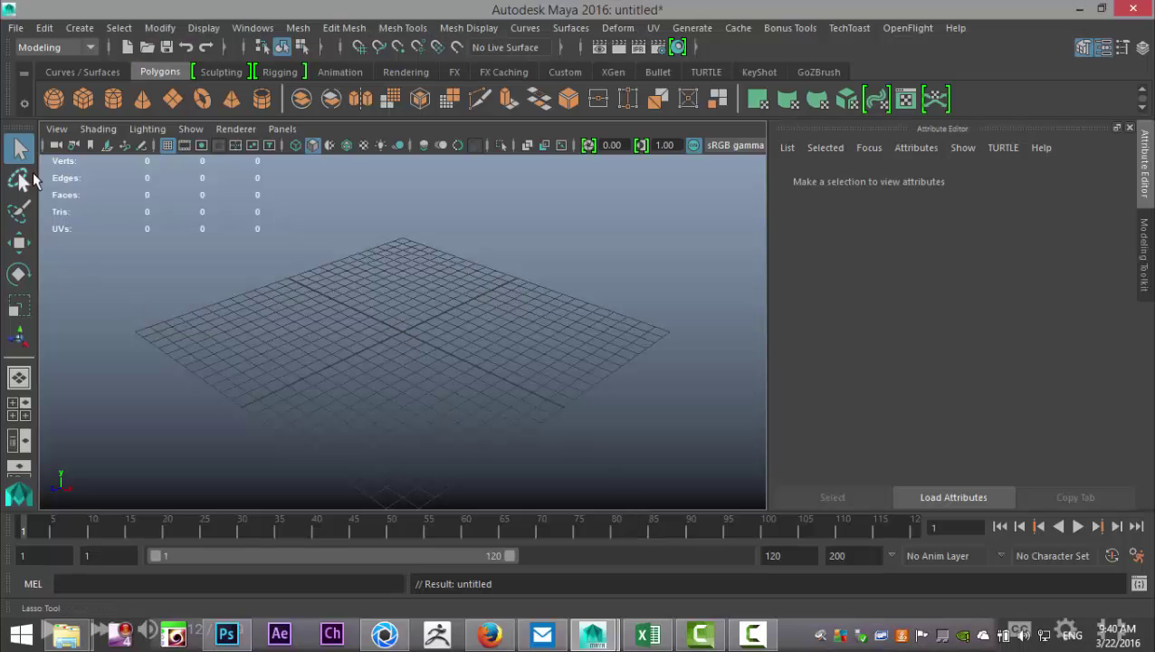
Create a polygon helix primitive at the centre of the grid.
{"action": "left_click", "coordinate": [80, 28]}
{"action": "mouse_move", "coordinate": [154, 89]}
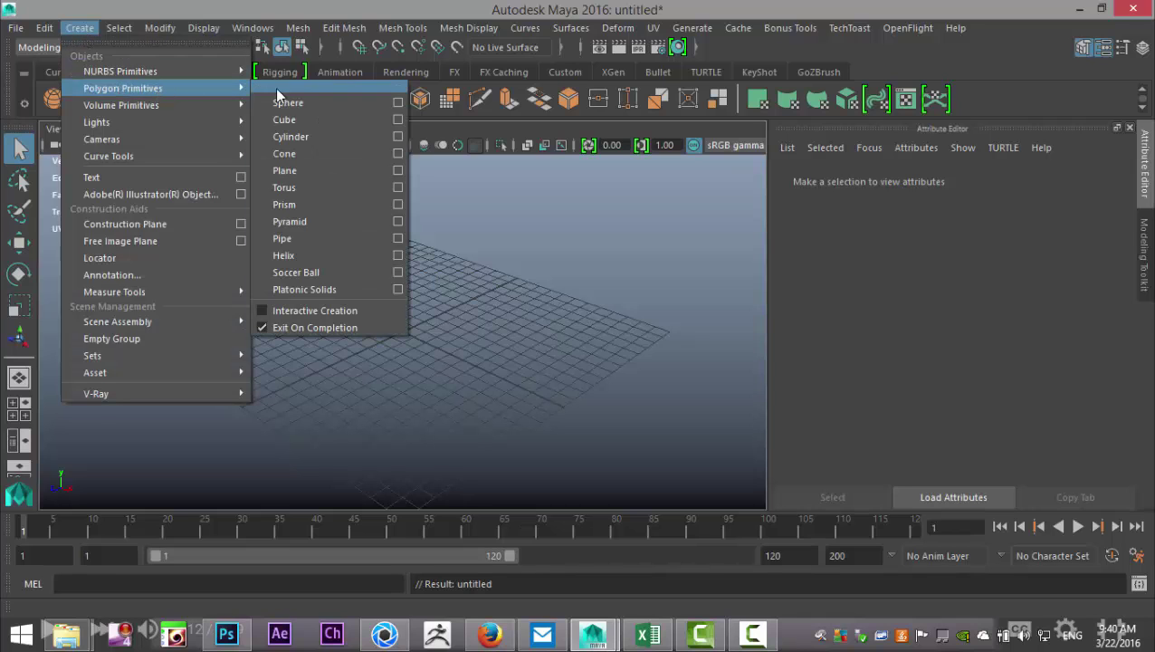
{"action": "left_click", "coordinate": [318, 254]}
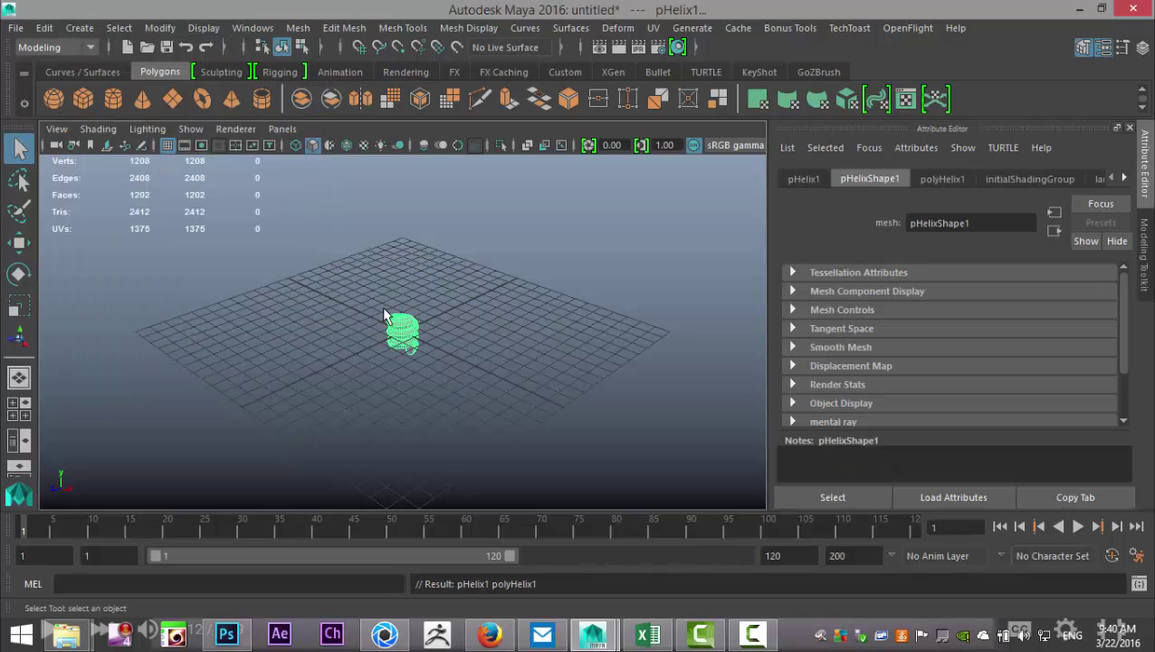
{"action": "key", "text": "f"}
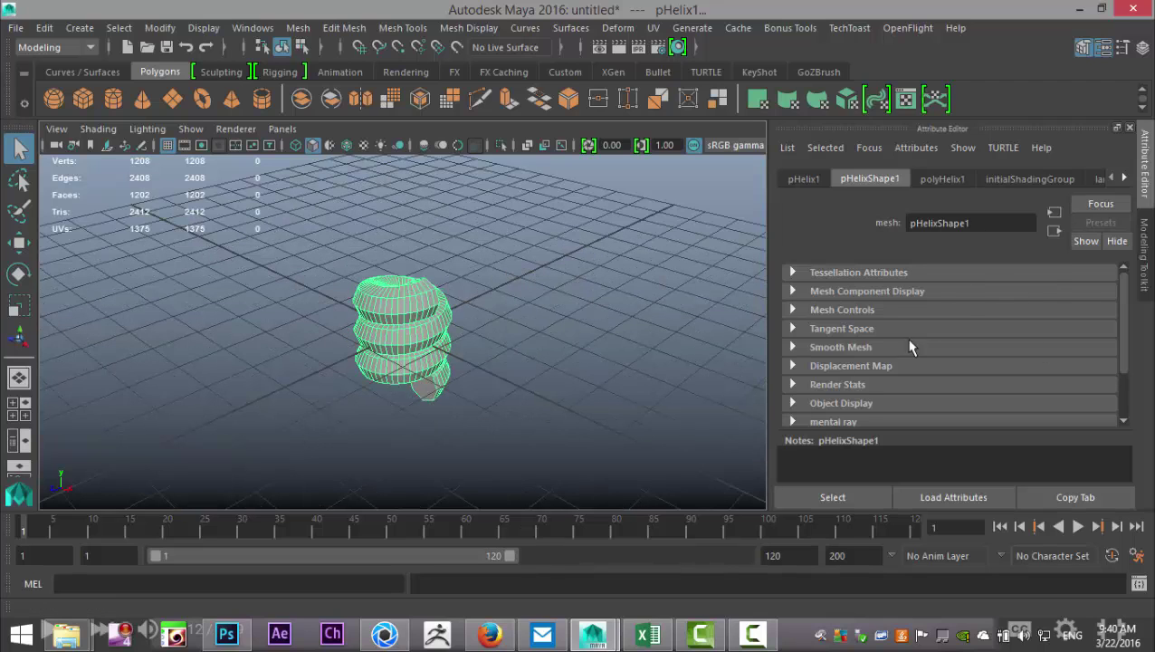
Set the helix's radius to 0.1 and its width to 4.
{"action": "left_click", "coordinate": [944, 179]}
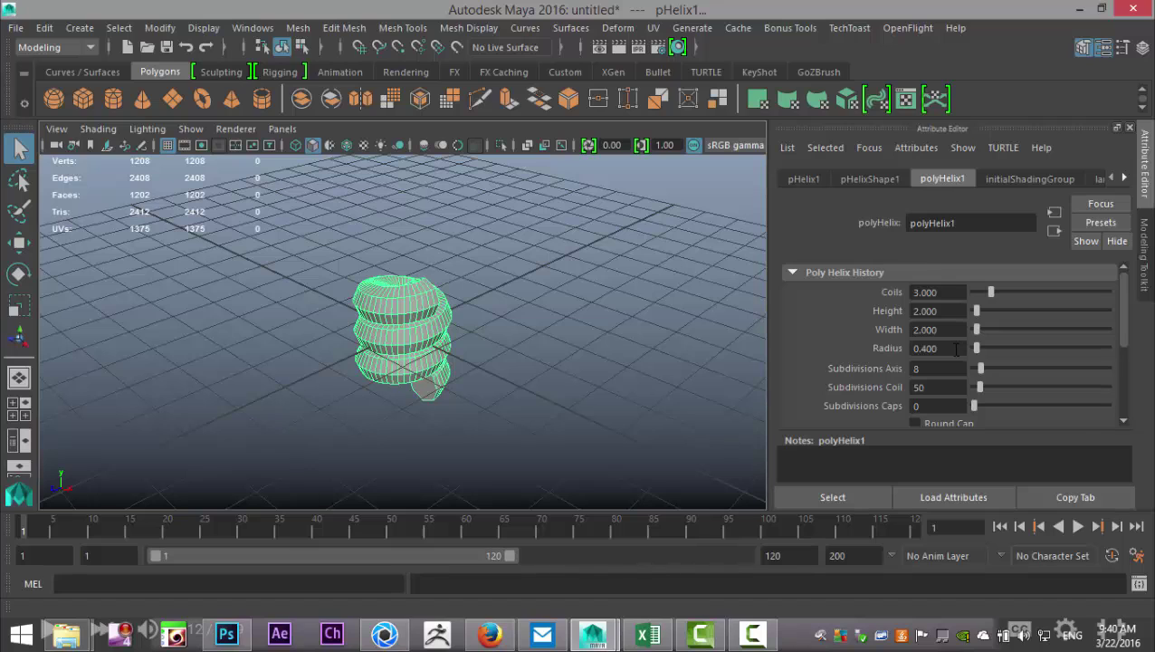
{"action": "double_click", "coordinate": [956, 349]}
{"action": "type", "text": "0.1"}
{"action": "key", "text": "Return"}
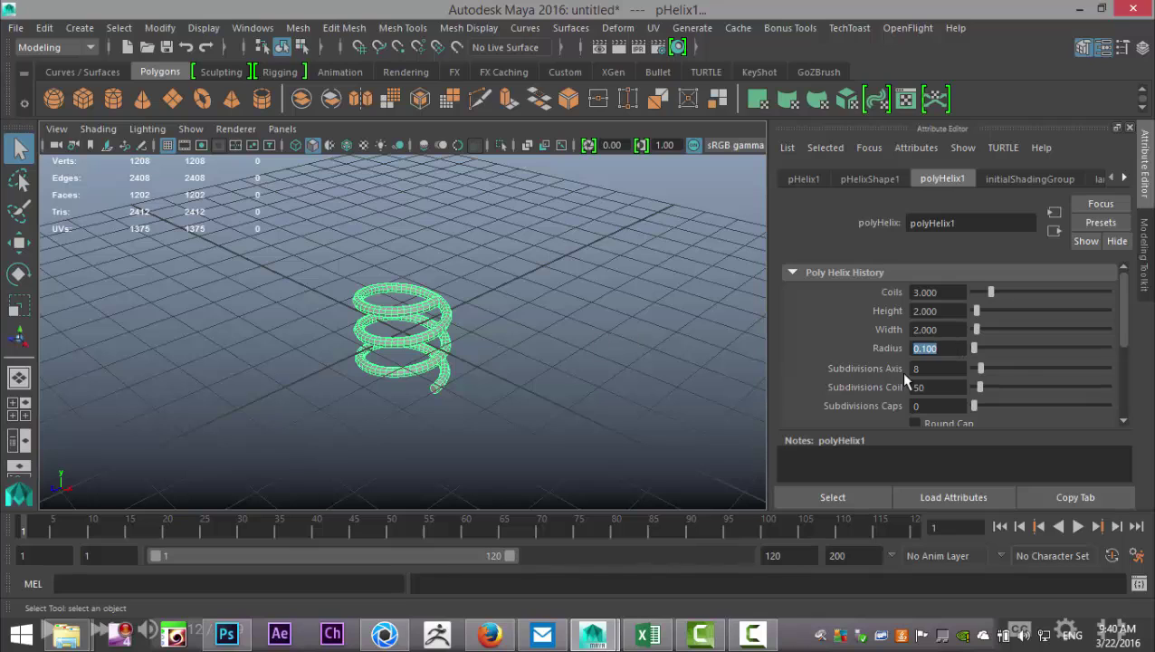
{"action": "left_click", "coordinate": [927, 329]}
{"action": "type", "text": "4"}
{"action": "key", "text": "Return"}
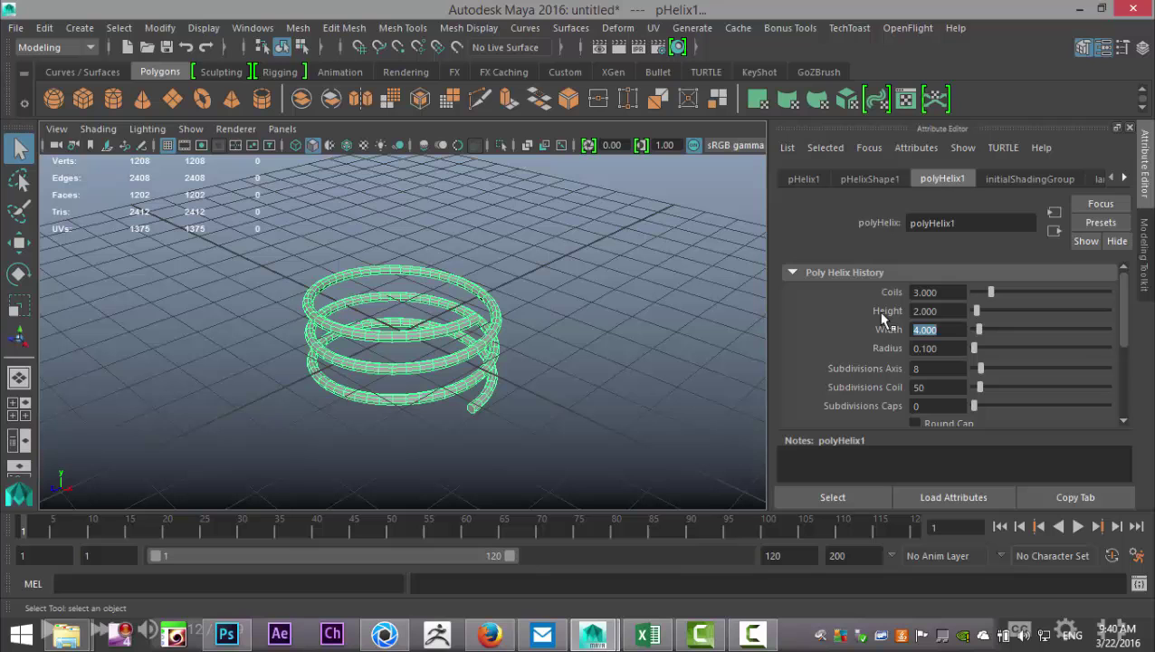
Increase the helix's coils to about 6.6 and set its height to 20.
{"action": "mouse_move", "coordinate": [989, 290]}
{"action": "left_mouse_down"}
{"action": "mouse_move", "coordinate": [1014, 292]}
{"action": "mouse_move", "coordinate": [979, 310]}
{"action": "mouse_move", "coordinate": [989, 310]}
{"action": "left_mouse_up"}
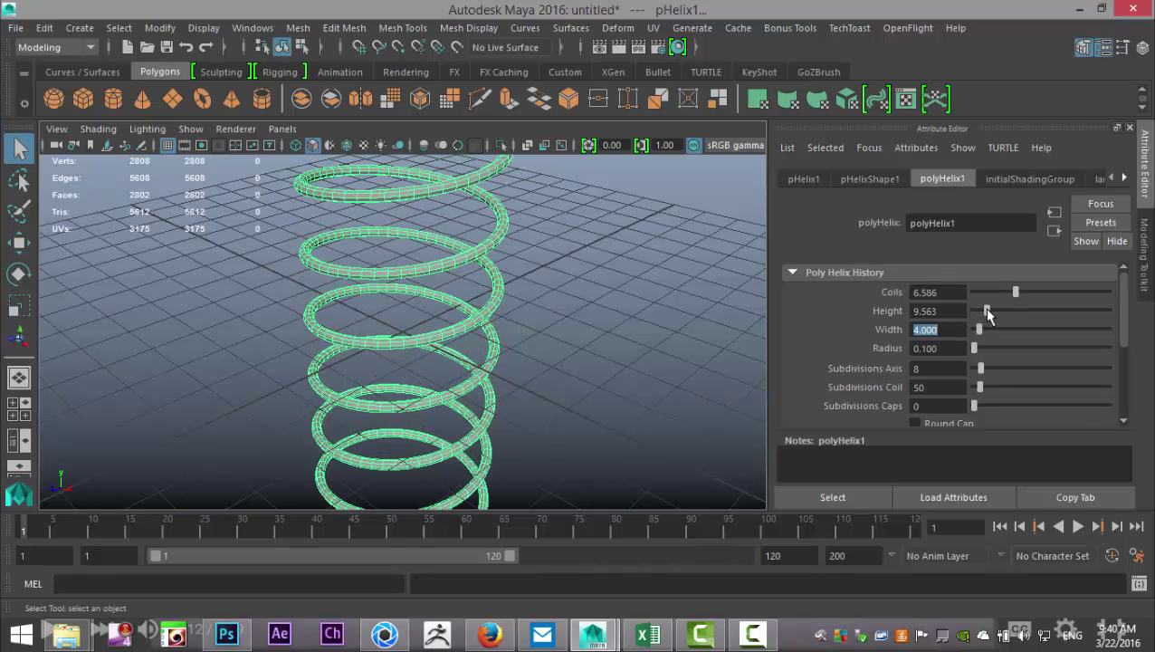
{"action": "scroll", "coordinate": [593, 307], "scroll_direction": "down", "scroll_amount": 5}
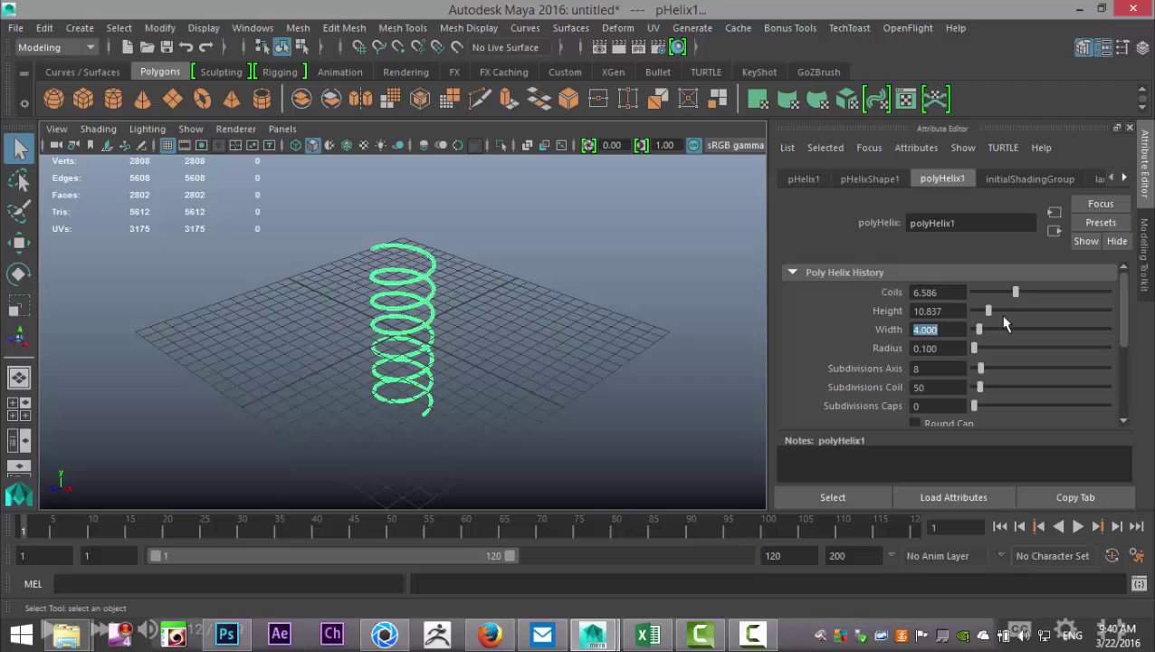
{"action": "left_click_drag", "start_coordinate": [988, 309], "coordinate": [999, 312]}
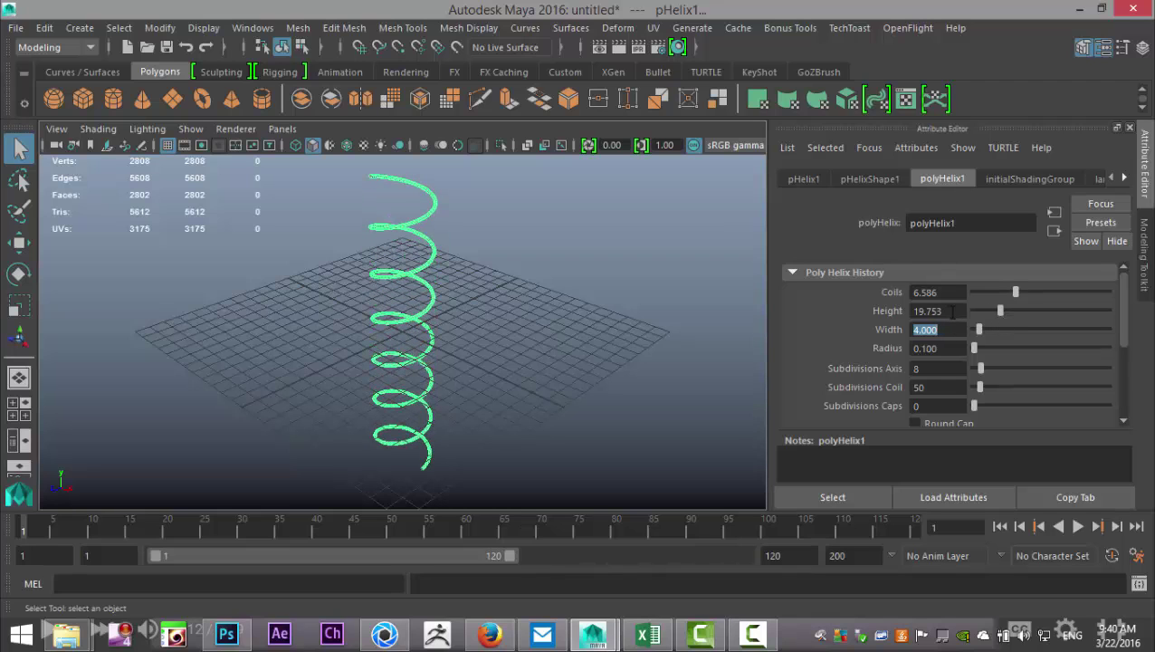
{"action": "left_click", "coordinate": [999, 311]}
{"action": "type", "text": "20"}
{"action": "key", "text": "Return"}
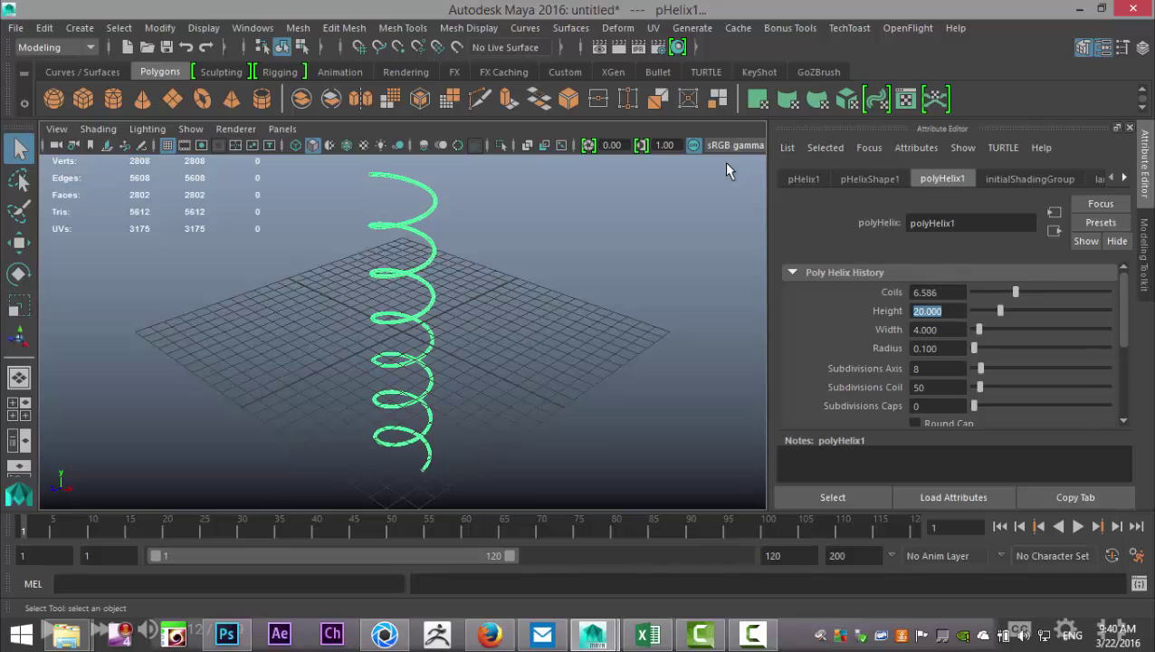
Set the number of coils on the helix to 150 and check how densely they pack.
{"action": "left_click_drag", "start_coordinate": [1015, 291], "coordinate": [1098, 300]}
{"action": "left_click", "coordinate": [946, 293]}
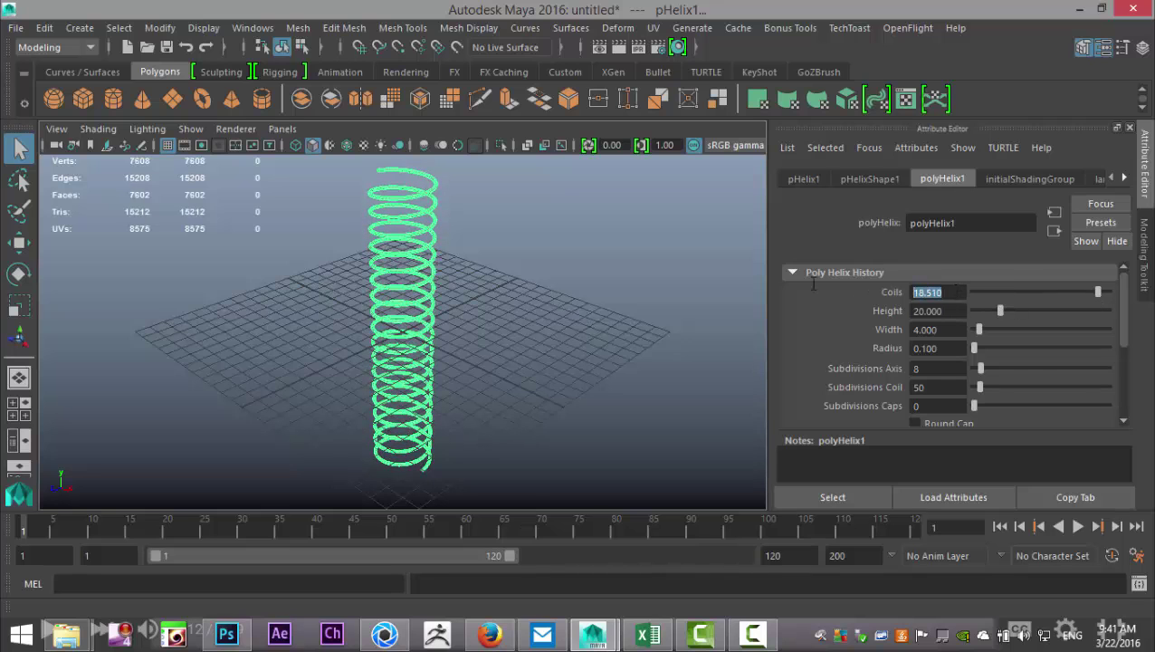
{"action": "type", "text": "150"}
{"action": "key", "text": "Return"}
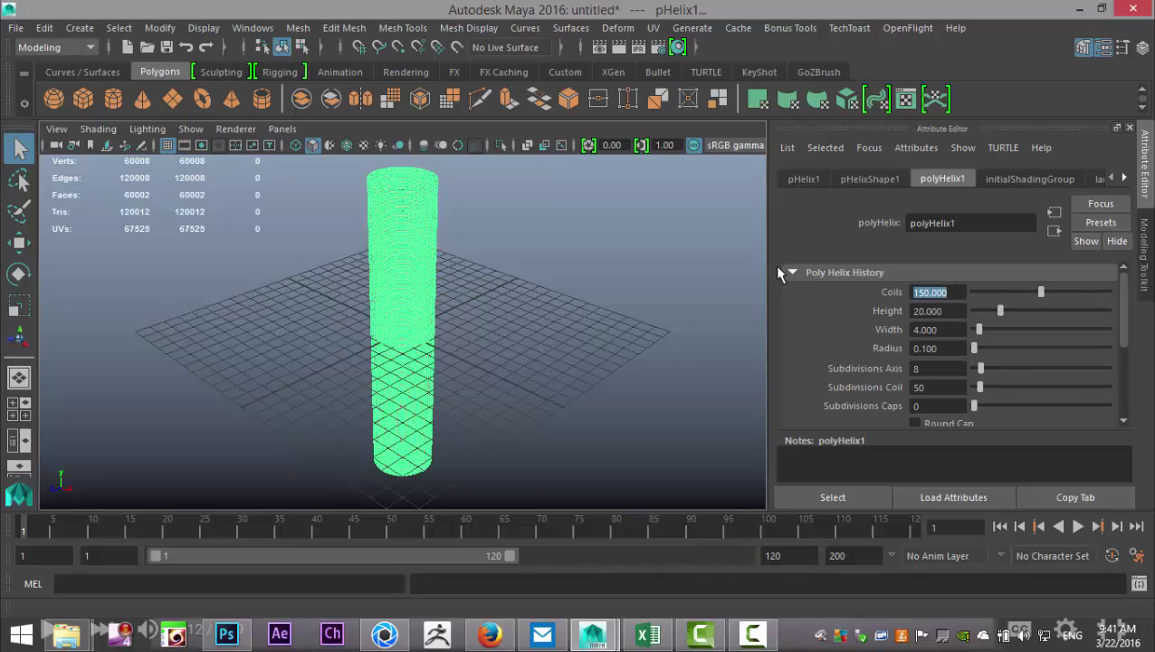
{"action": "scroll", "coordinate": [480, 296], "scroll_direction": "up", "scroll_amount": 5}
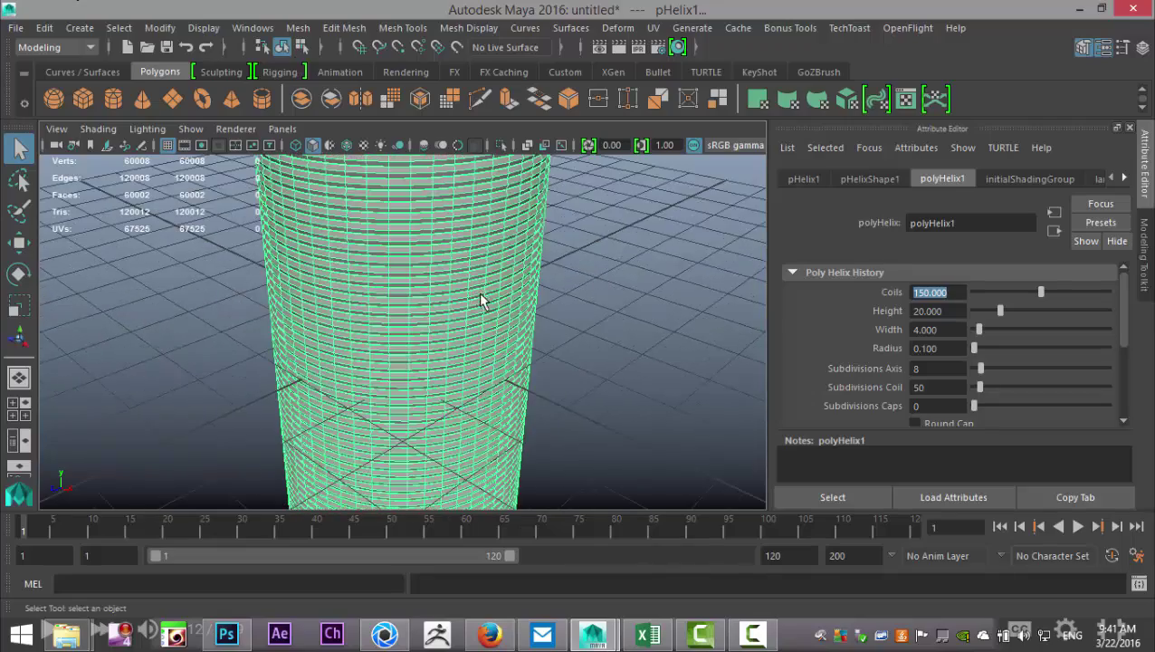
{"action": "left_click_drag", "start_coordinate": [459, 312], "coordinate": [596, 327], "text": "alt"}
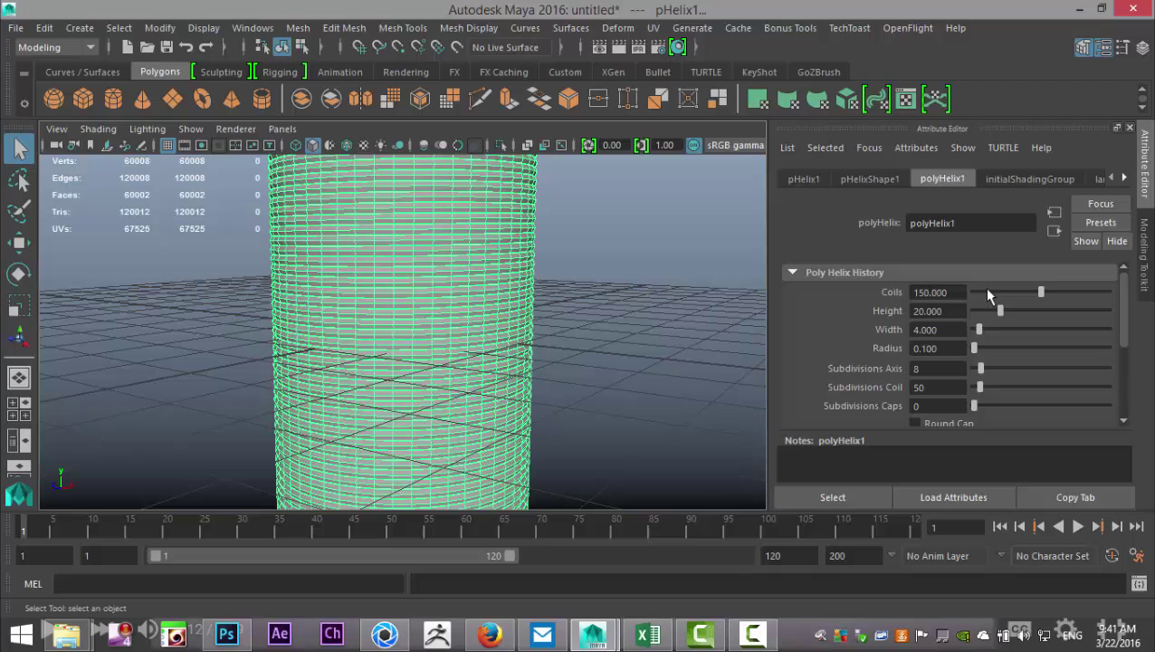
Reduce the helix's coils to 100 and finally to 80 to open up the spacing.
{"action": "double_click", "coordinate": [954, 291]}
{"action": "type", "text": "100"}
{"action": "key", "text": "Return"}
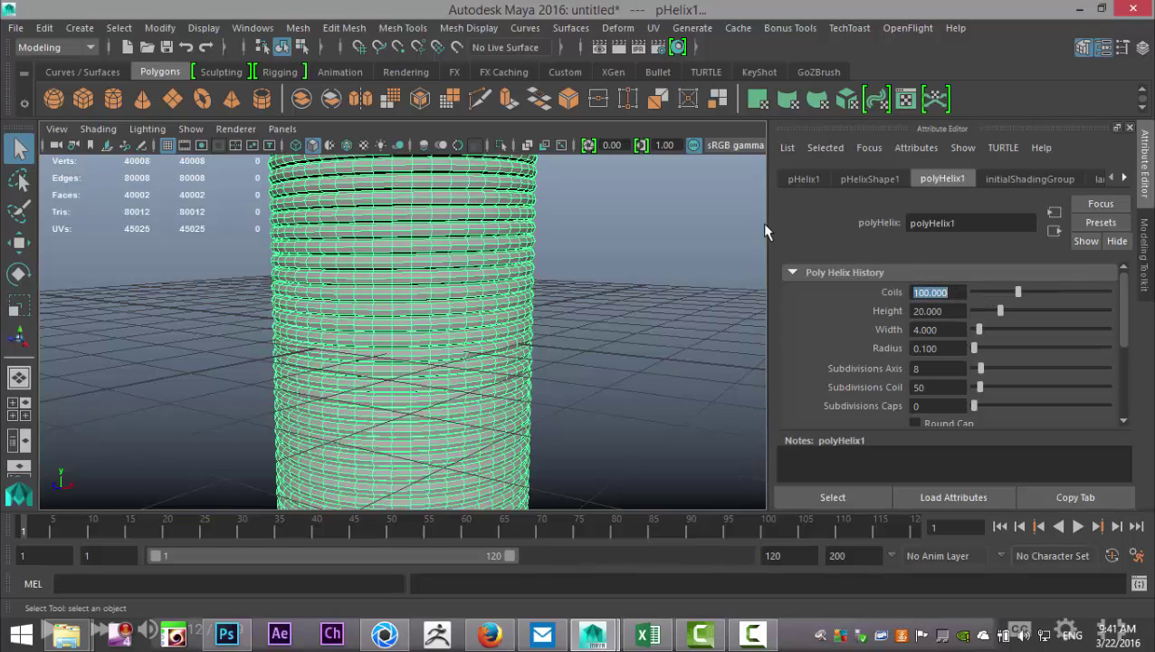
{"action": "type", "text": "80"}
{"action": "key", "text": "Return"}
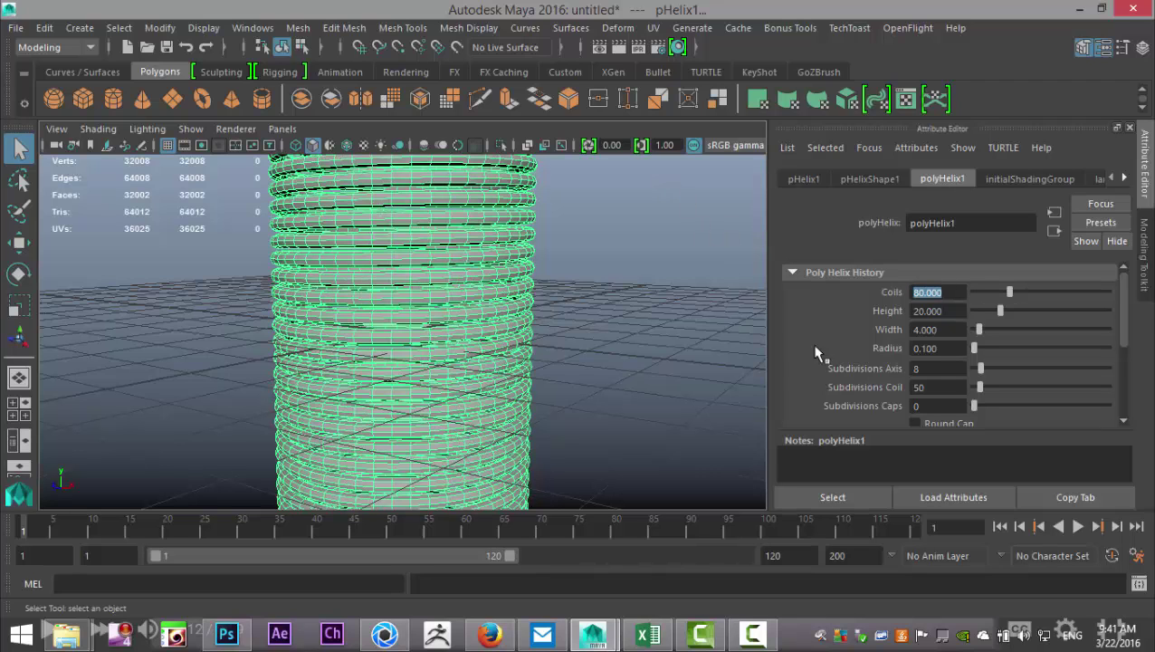
Set the helix's radius to 0.025 to make the wire thinner.
{"action": "double_click", "coordinate": [945, 348]}
{"action": "type", "text": "0."}
{"action": "key", "text": "Return"}
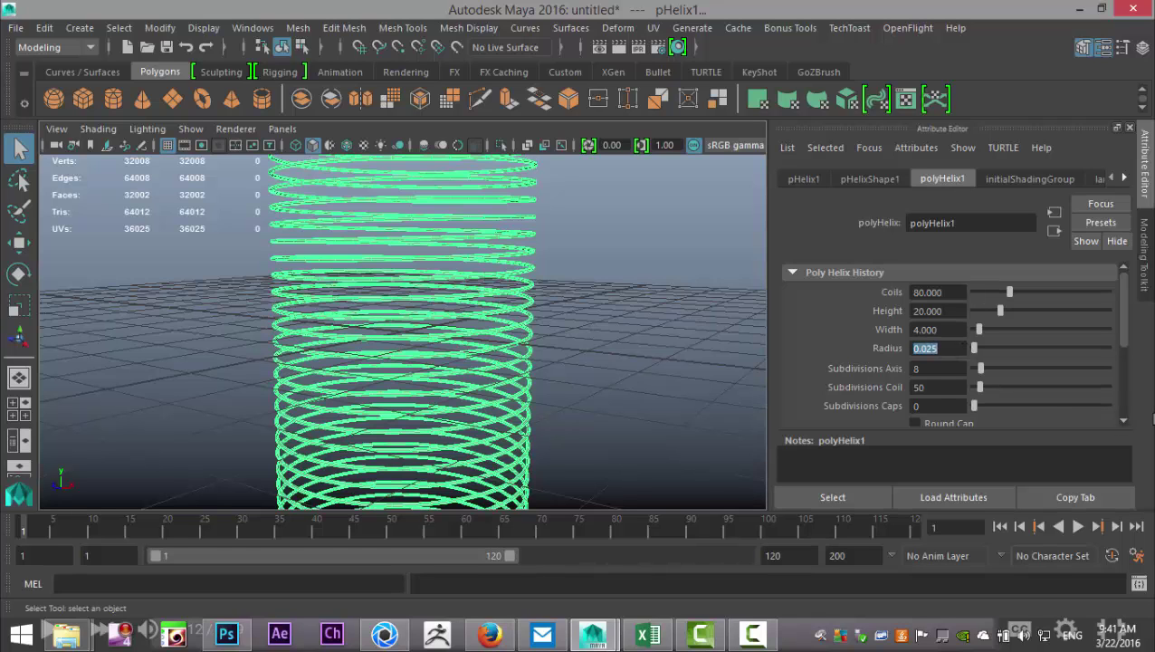
{"action": "scroll", "coordinate": [605, 365], "scroll_direction": "down", "scroll_amount": 5}
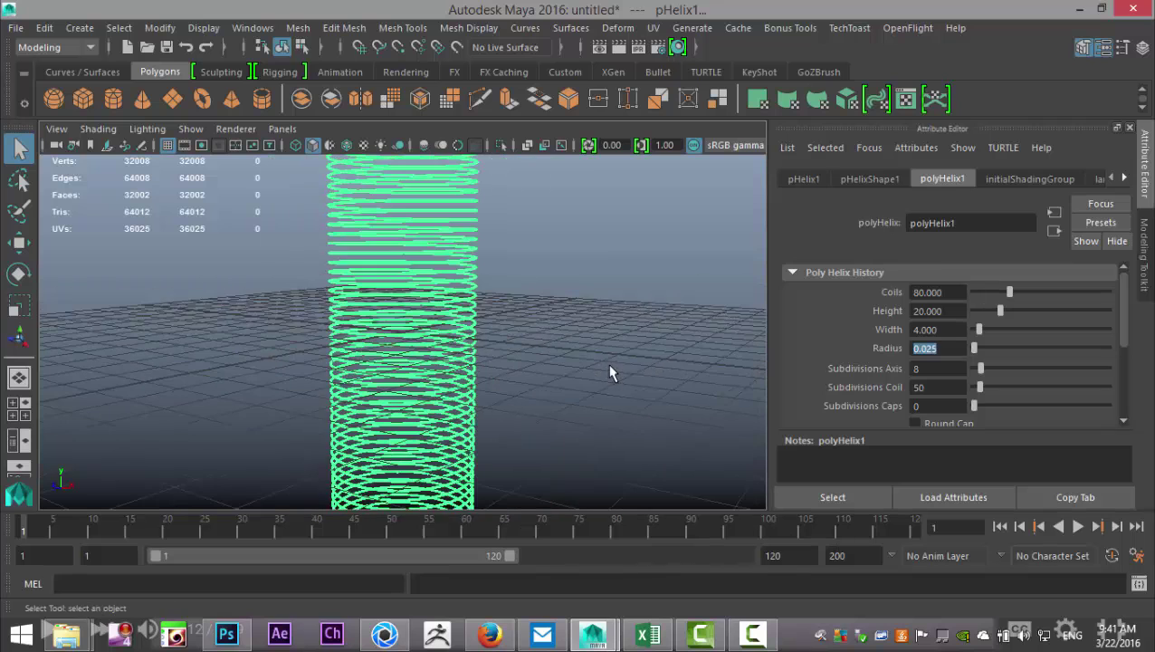
{"action": "scroll", "coordinate": [610, 372], "scroll_direction": "up", "scroll_amount": 6}
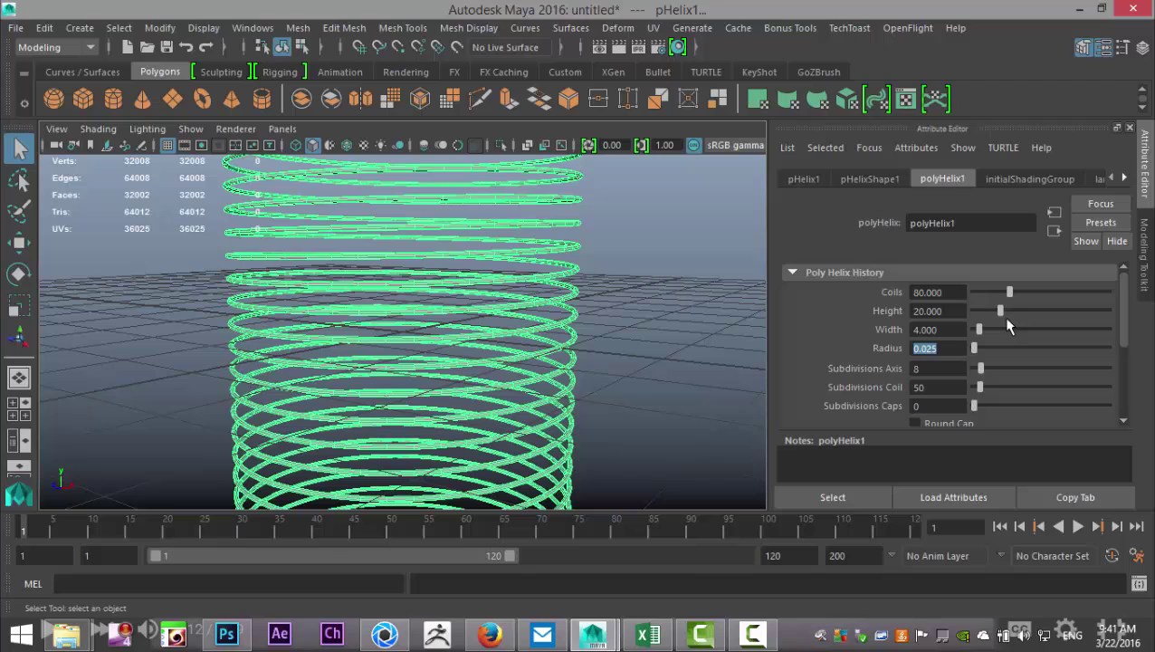
Increase the thin helix's coils in stages through 100 and 130 to a final value of 150.
{"action": "left_click_drag", "start_coordinate": [950, 291], "coordinate": [845, 292]}
{"action": "type", "text": "100"}
{"action": "key", "text": "Return"}
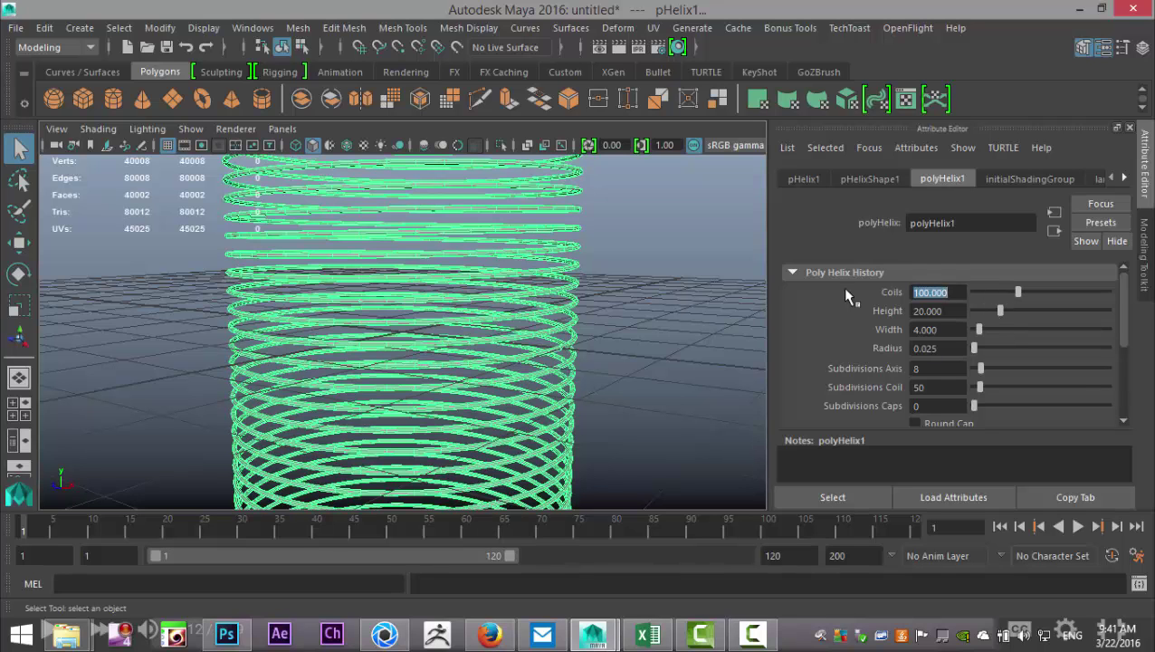
{"action": "type", "text": "130"}
{"action": "key", "text": "Return"}
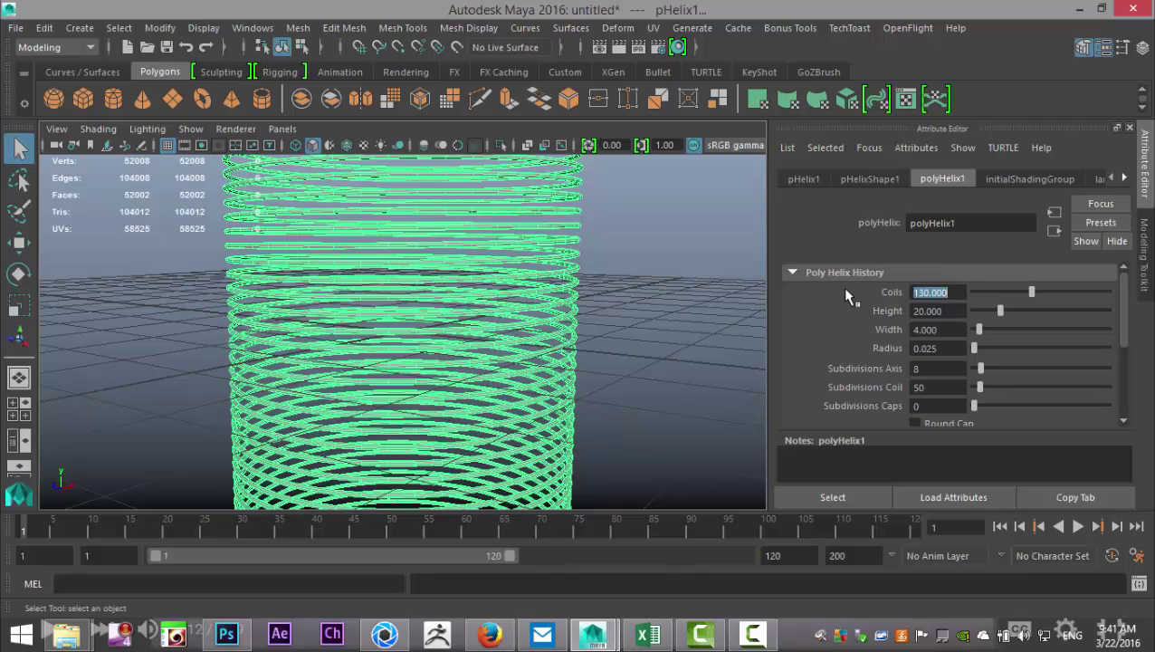
{"action": "type", "text": "150"}
{"action": "key", "text": "Return"}
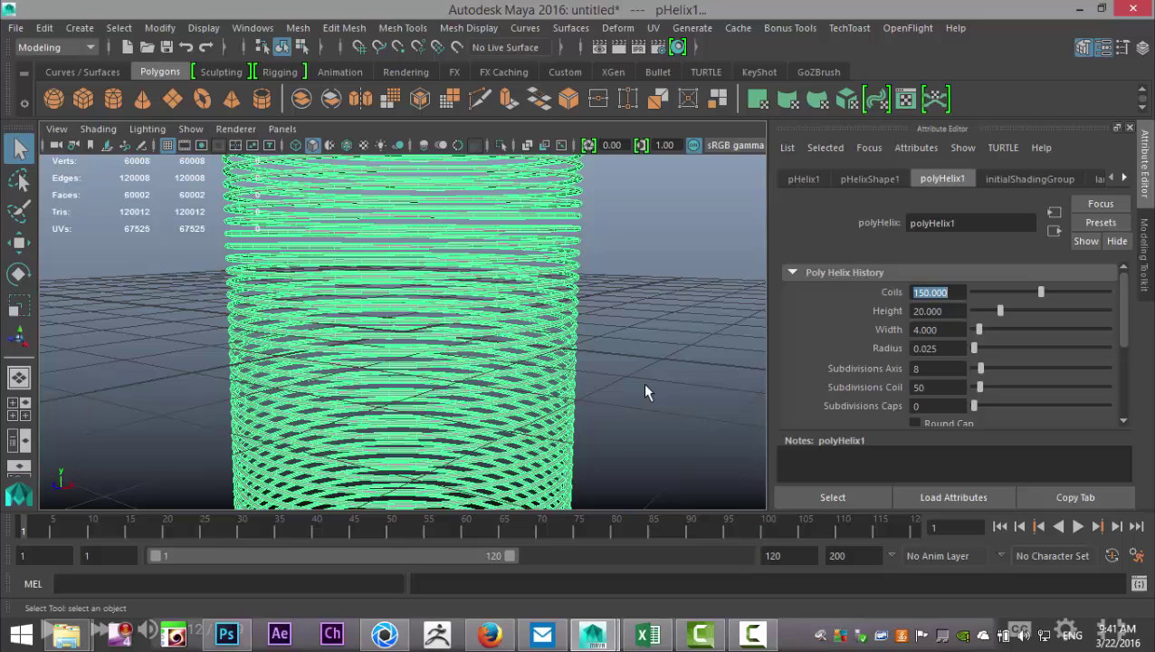
Deselect the helix to examine its coil spacing from different angles, and restore the selection.
{"action": "left_click", "coordinate": [618, 379]}
{"action": "scroll", "coordinate": [634, 389], "scroll_direction": "down", "scroll_amount": 3}
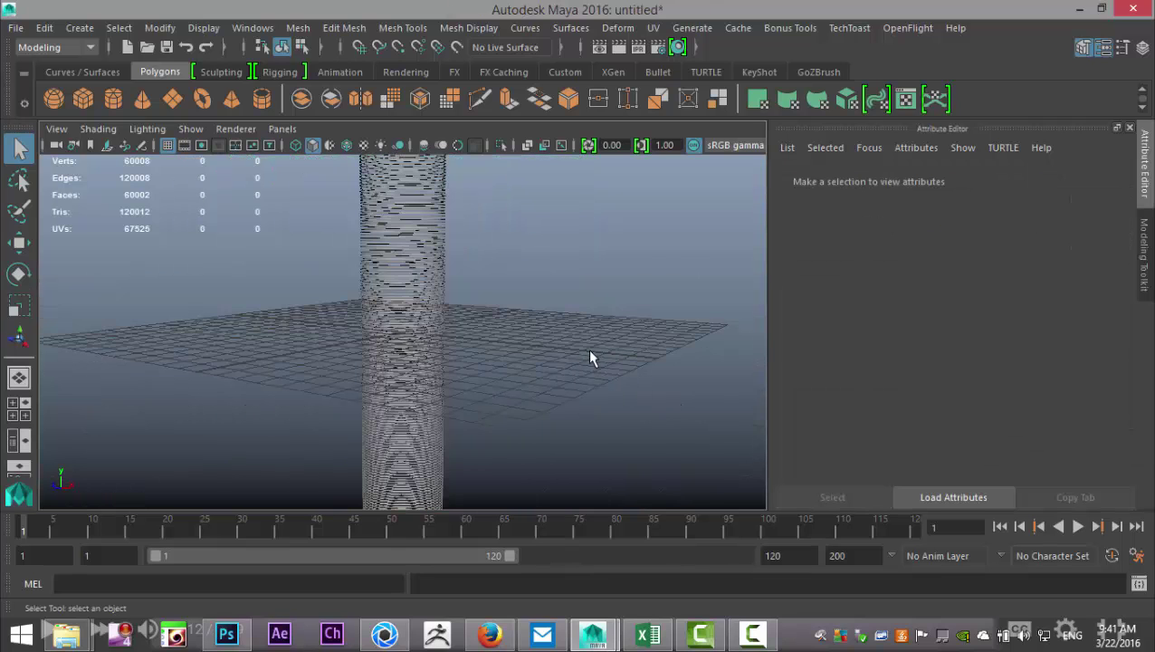
{"action": "left_click_drag", "start_coordinate": [590, 355], "coordinate": [562, 349], "text": "alt"}
{"action": "left_click_drag", "start_coordinate": [587, 301], "coordinate": [409, 279], "text": "alt"}
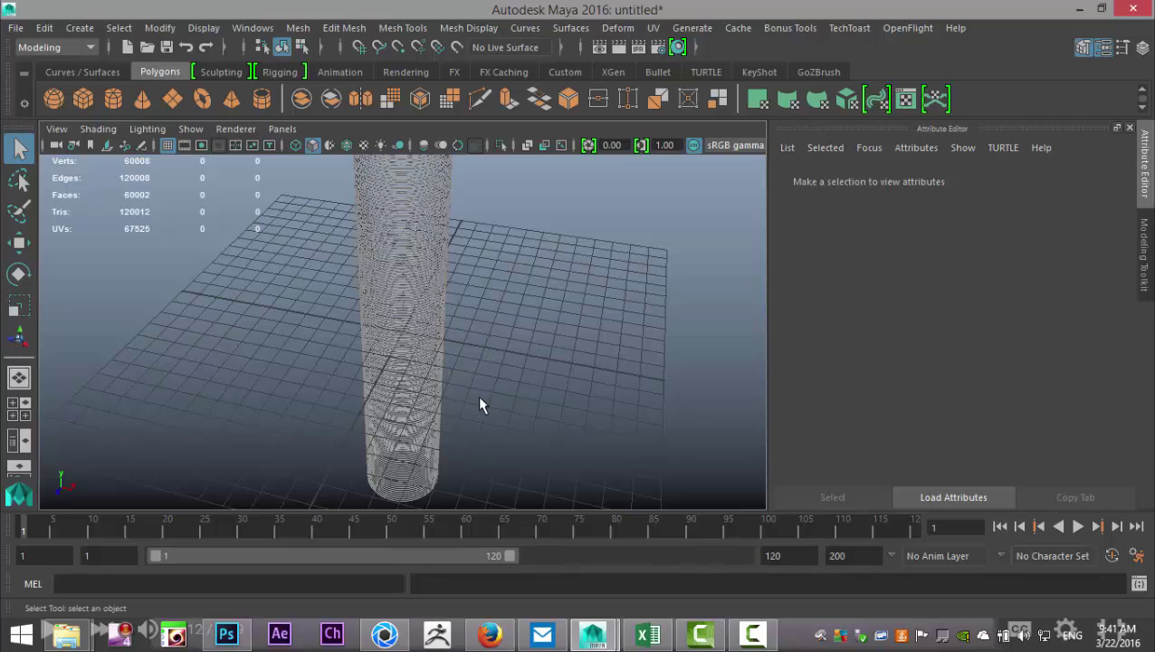
{"action": "key", "text": "ctrl+z"}
{"action": "left_click_drag", "start_coordinate": [484, 402], "coordinate": [503, 376], "text": "alt"}
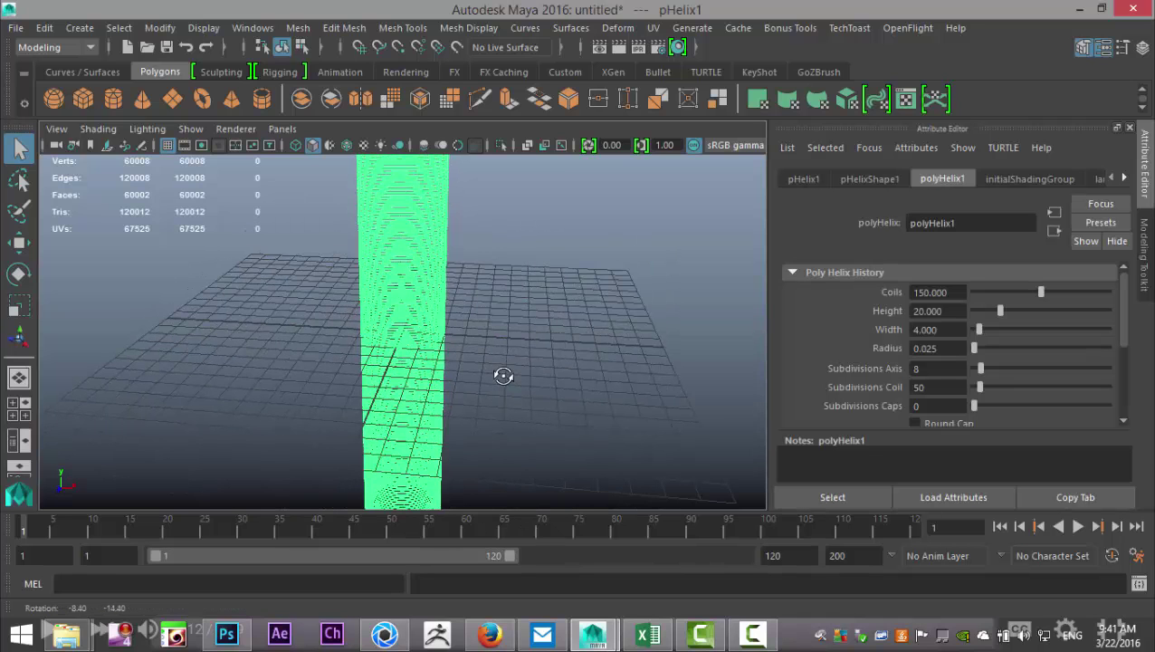
Delete the helix's construction history and freeze its transformations.
{"action": "left_click", "coordinate": [46, 29]}
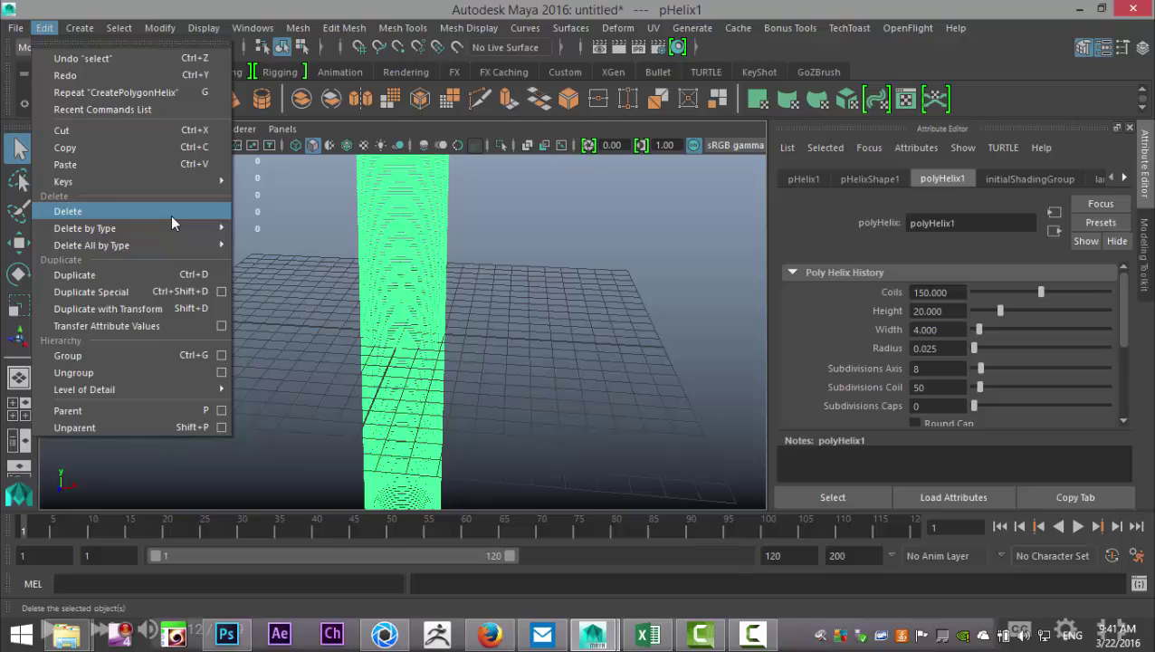
{"action": "mouse_move", "coordinate": [175, 230]}
{"action": "left_click", "coordinate": [273, 241]}
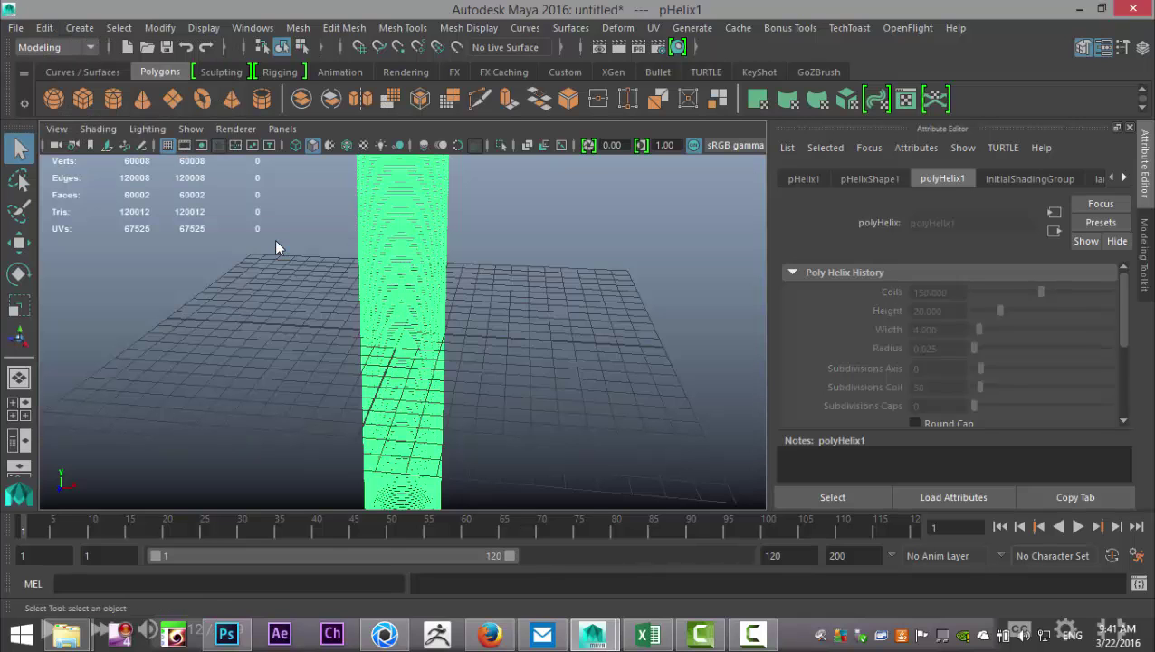
{"action": "left_click", "coordinate": [154, 29]}
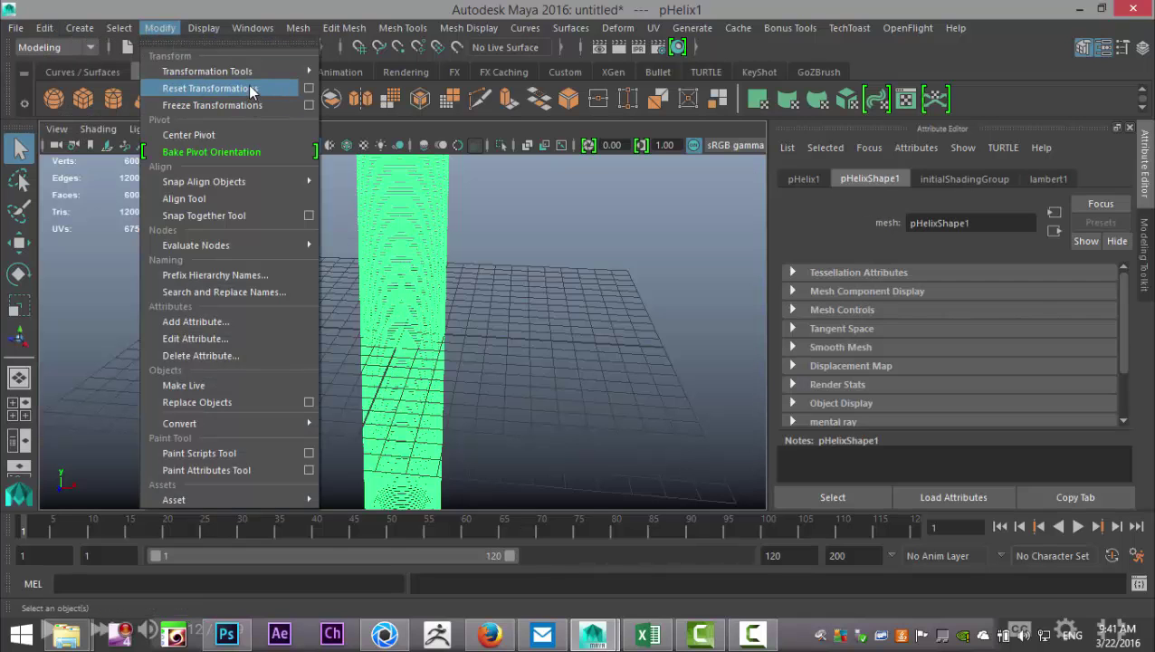
{"action": "left_click", "coordinate": [241, 107]}
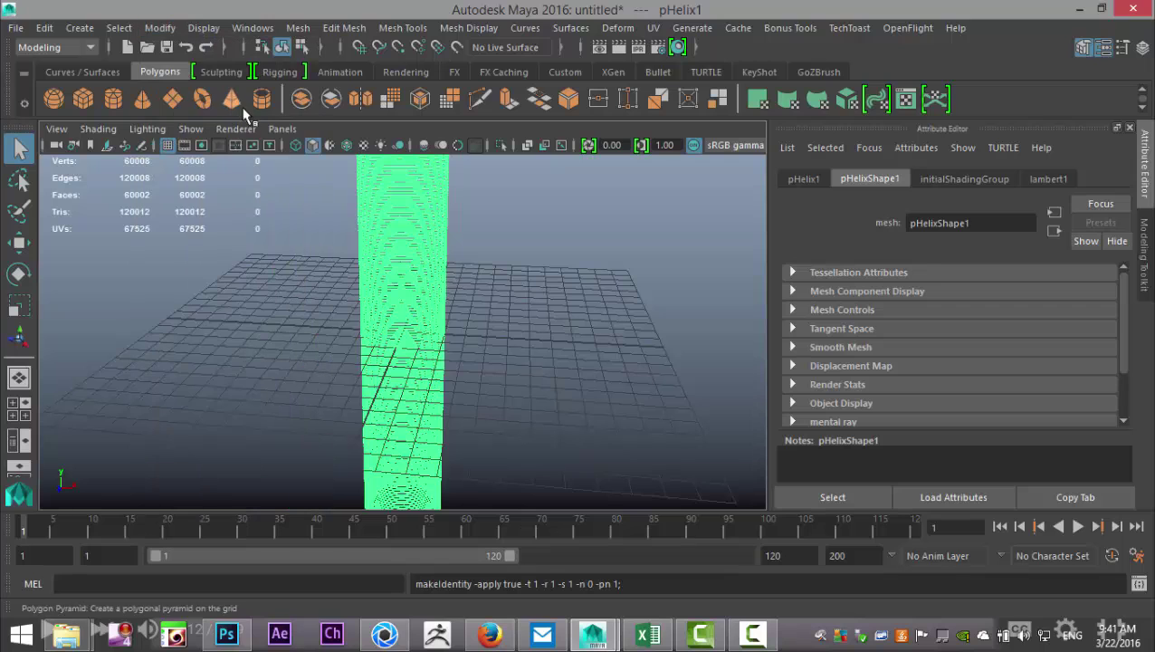
Rotate the helix -90 degrees about the Z axis so it lies horizontally along the grid.
{"action": "key", "text": "f"}
{"action": "key", "text": "e"}
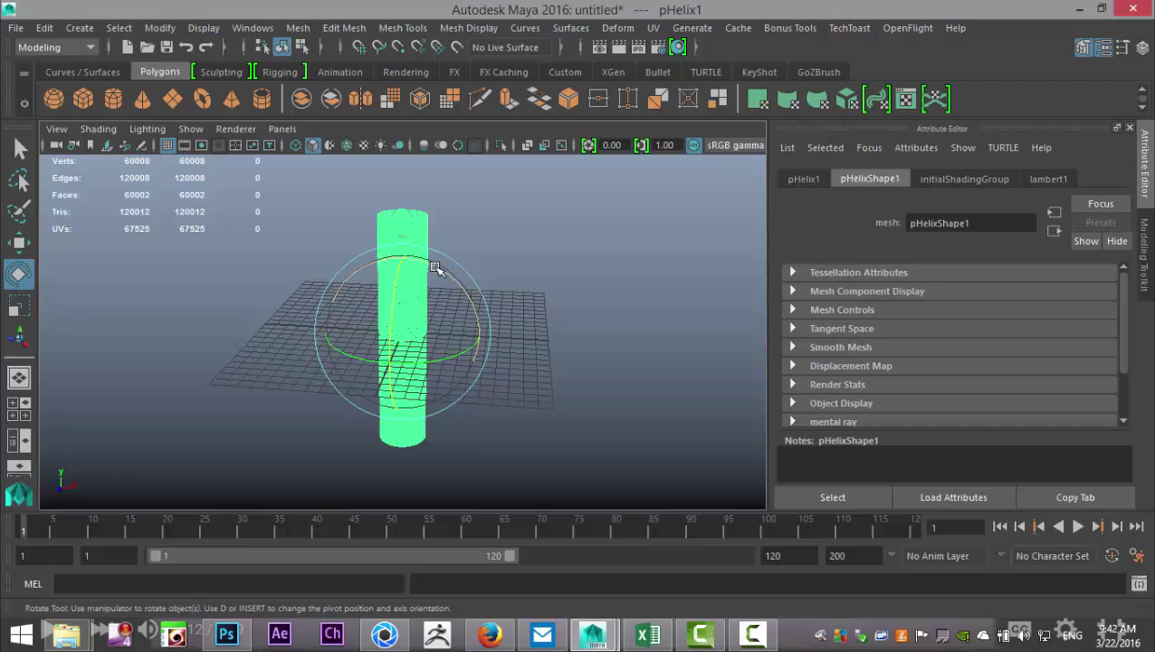
{"action": "left_click_drag", "start_coordinate": [454, 278], "coordinate": [496, 320]}
{"action": "key", "text": "ctrl+z"}
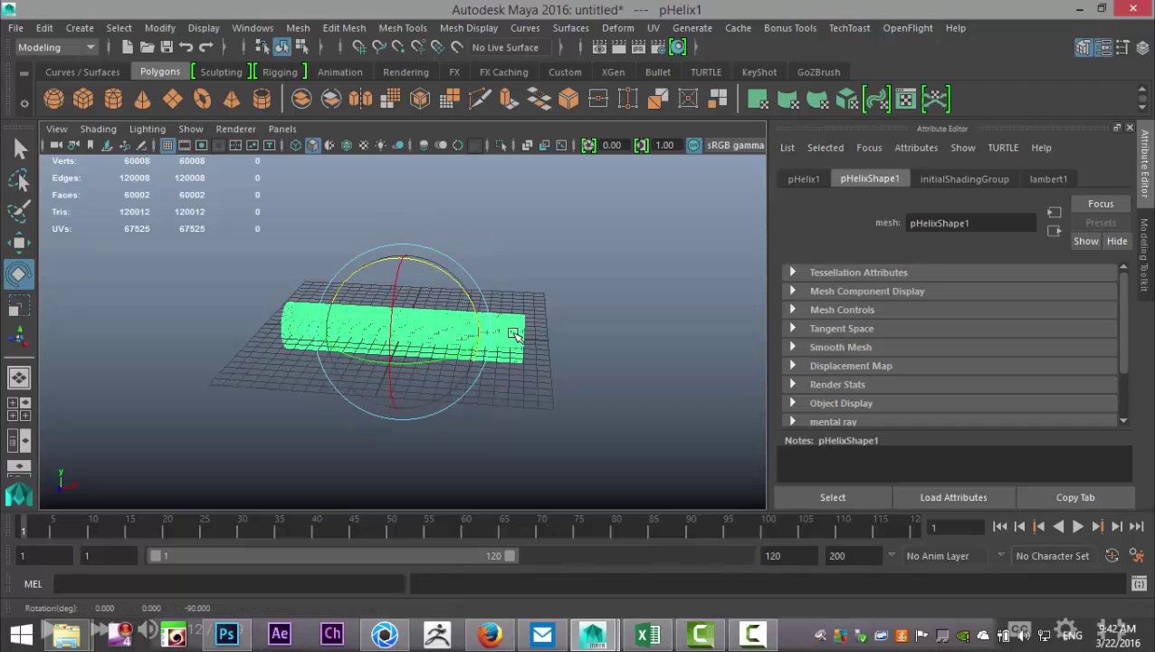
{"action": "key", "text": "f"}
{"action": "mouse_move", "coordinate": [568, 420]}
{"action": "left_mouse_down", "text": "alt"}
{"action": "mouse_move", "coordinate": [608, 386]}
{"action": "mouse_move", "coordinate": [631, 412]}
{"action": "mouse_move", "coordinate": [619, 431]}
{"action": "mouse_move", "coordinate": [577, 442]}
{"action": "mouse_move", "coordinate": [541, 428]}
{"action": "mouse_move", "coordinate": [572, 405]}
{"action": "mouse_move", "coordinate": [554, 432]}
{"action": "mouse_move", "coordinate": [571, 405]}
{"action": "left_mouse_up", "text": "alt"}
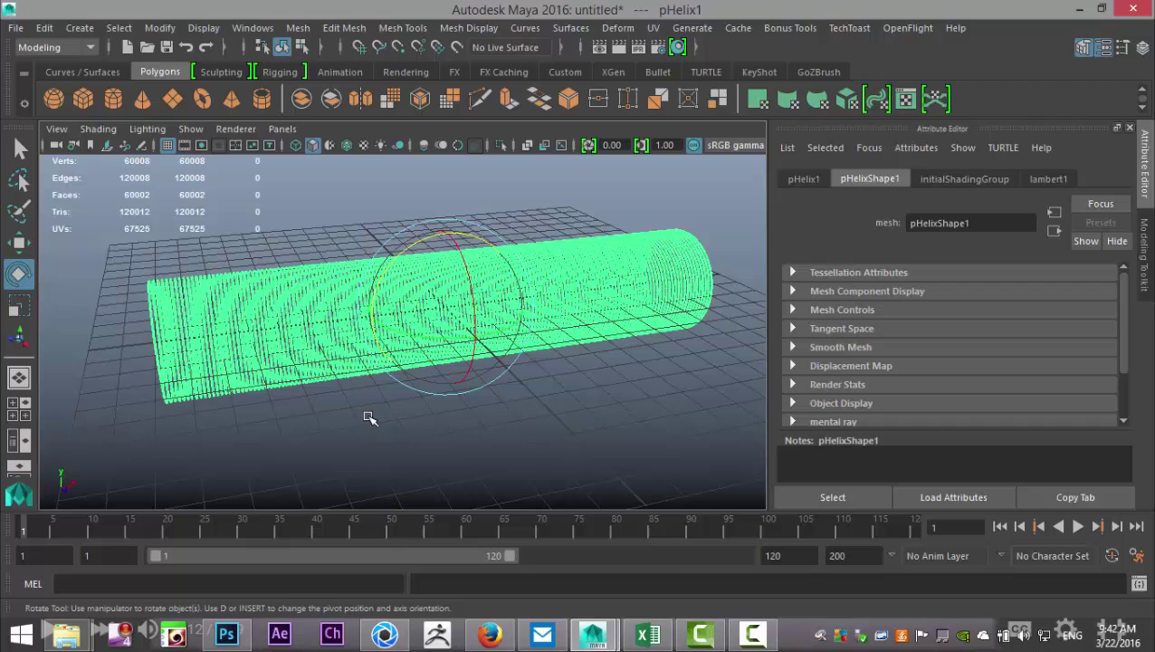
{"action": "mouse_move", "coordinate": [462, 430]}
{"action": "middle_mouse_down", "text": "alt"}
{"action": "mouse_move", "coordinate": [480, 432]}
{"action": "mouse_move", "coordinate": [467, 445]}
{"action": "middle_mouse_up", "text": "alt"}
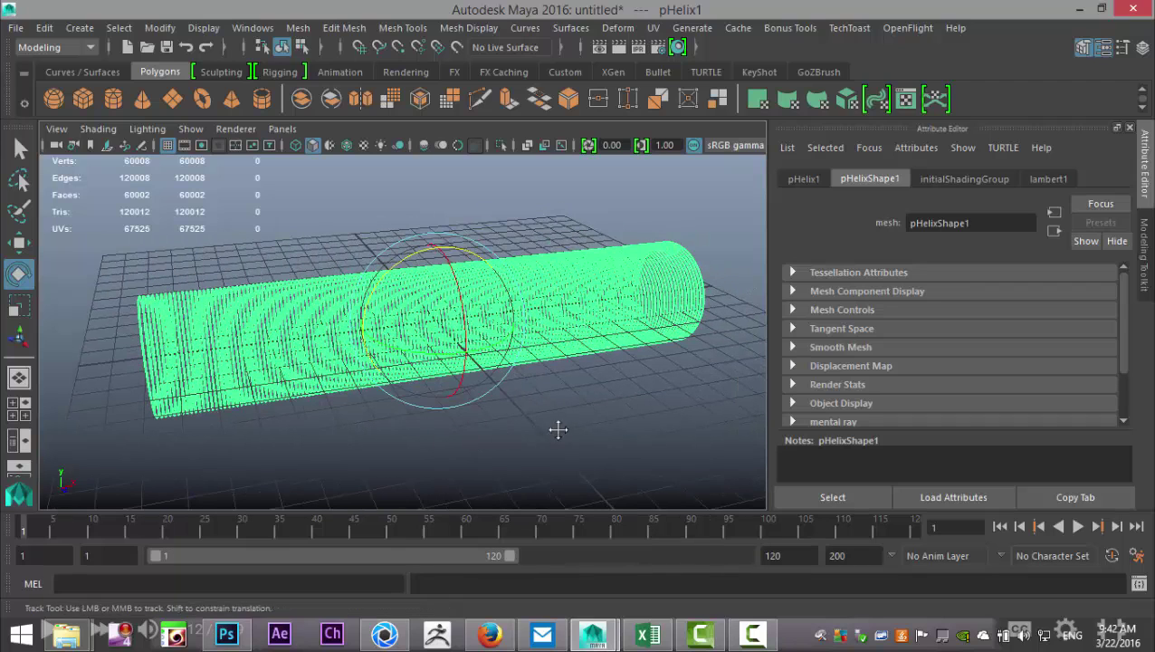
{"action": "middle_click_drag", "start_coordinate": [554, 425], "coordinate": [546, 422], "text": "alt"}
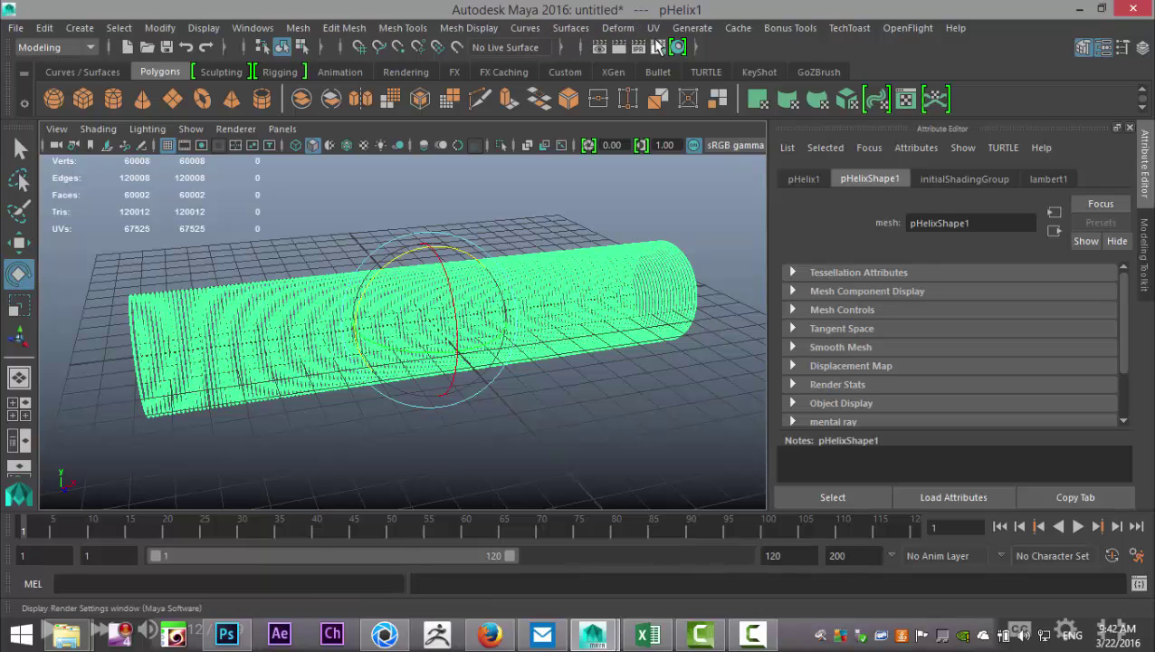
Add a Bend nonlinear deformer to the helix and raise its curvature to about 48.
{"action": "left_click", "coordinate": [616, 28]}
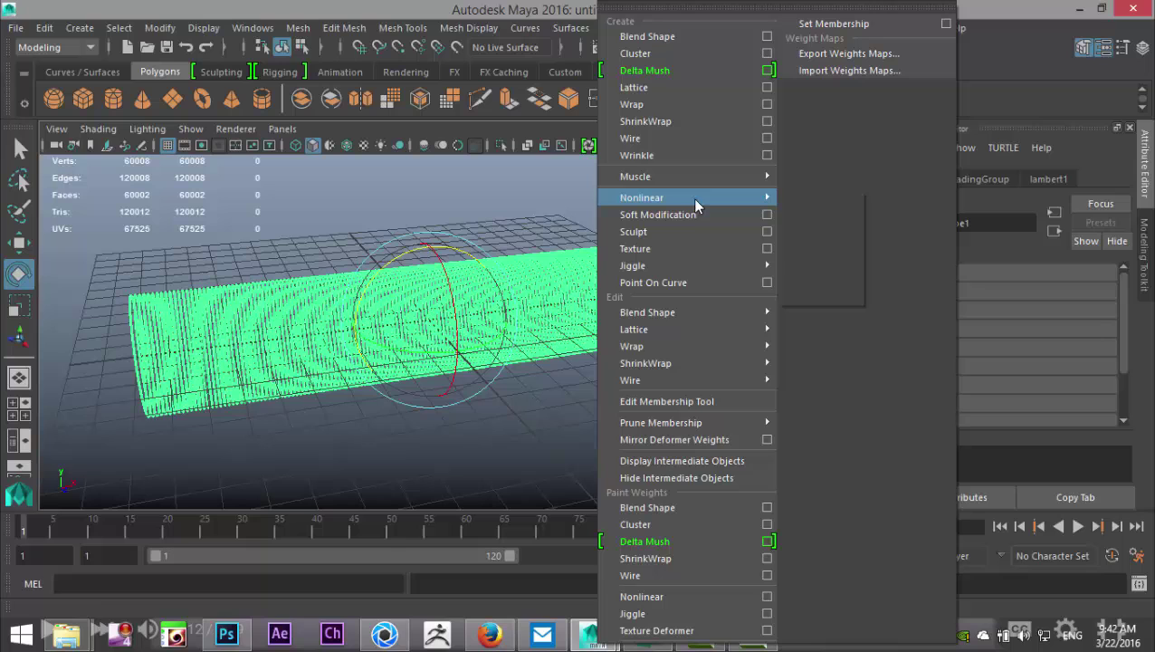
{"action": "mouse_move", "coordinate": [693, 197]}
{"action": "left_click", "coordinate": [822, 211]}
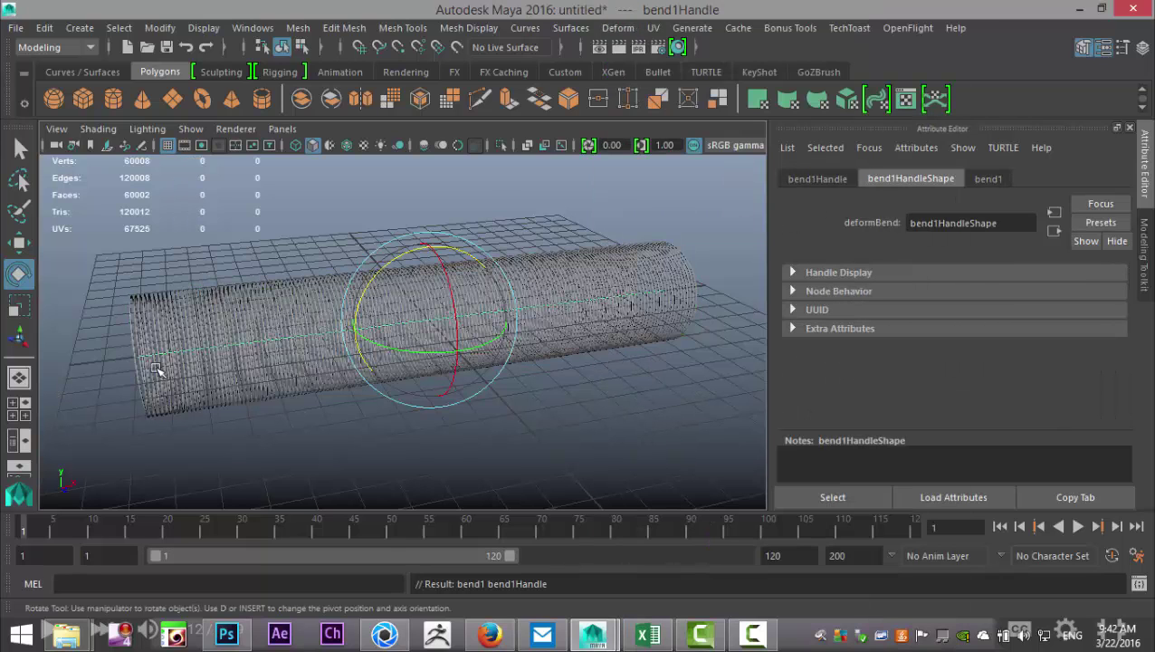
{"action": "mouse_move", "coordinate": [301, 411]}
{"action": "left_mouse_down", "text": "alt"}
{"action": "mouse_move", "coordinate": [431, 389]}
{"action": "mouse_move", "coordinate": [438, 457]}
{"action": "mouse_move", "coordinate": [410, 353]}
{"action": "mouse_move", "coordinate": [403, 393]}
{"action": "mouse_move", "coordinate": [381, 420]}
{"action": "mouse_move", "coordinate": [265, 419]}
{"action": "mouse_move", "coordinate": [281, 418]}
{"action": "left_mouse_up", "text": "alt"}
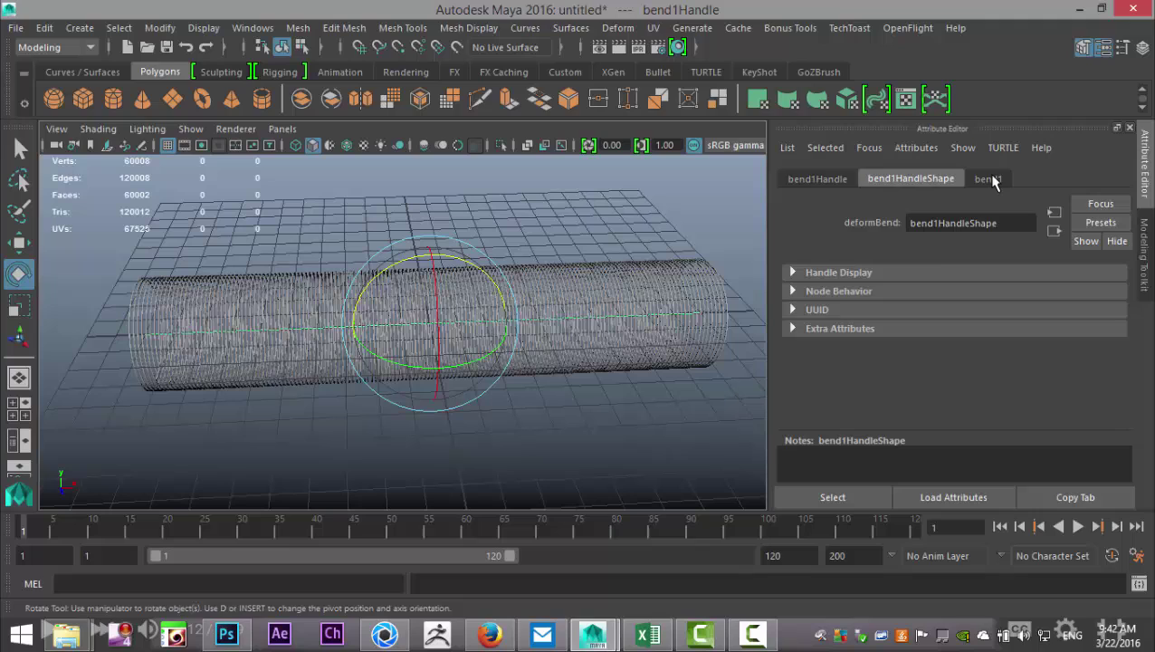
{"action": "left_click", "coordinate": [992, 179]}
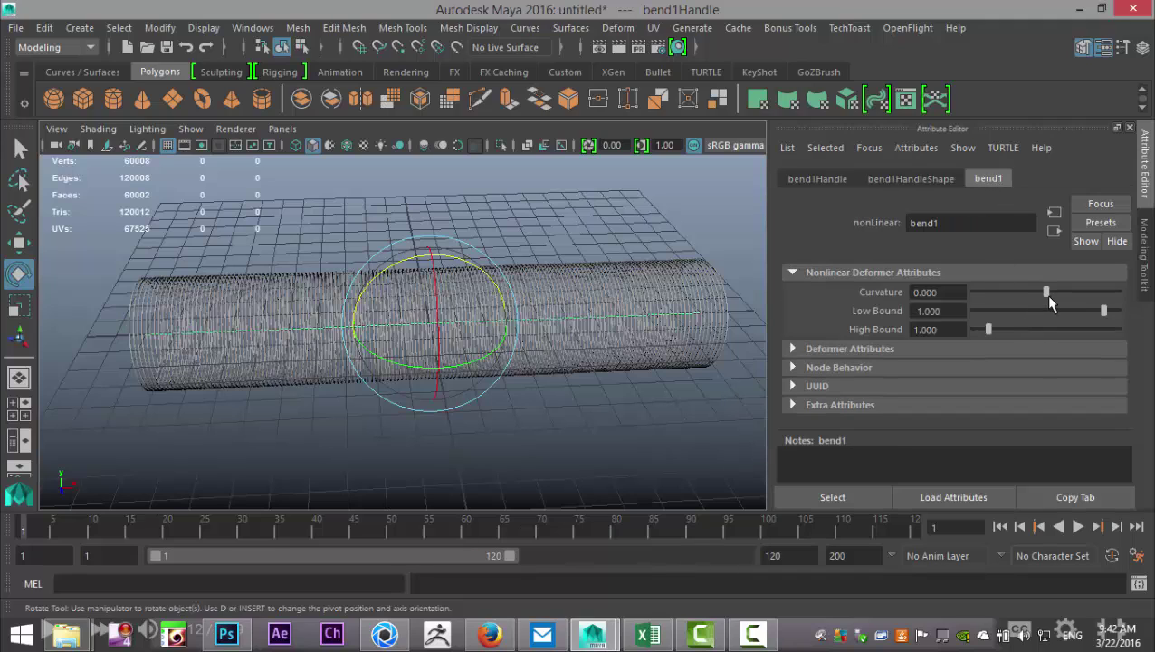
{"action": "mouse_move", "coordinate": [1043, 299]}
{"action": "left_mouse_down"}
{"action": "mouse_move", "coordinate": [1077, 299]}
{"action": "mouse_move", "coordinate": [1037, 298]}
{"action": "mouse_move", "coordinate": [1052, 298]}
{"action": "left_mouse_up"}
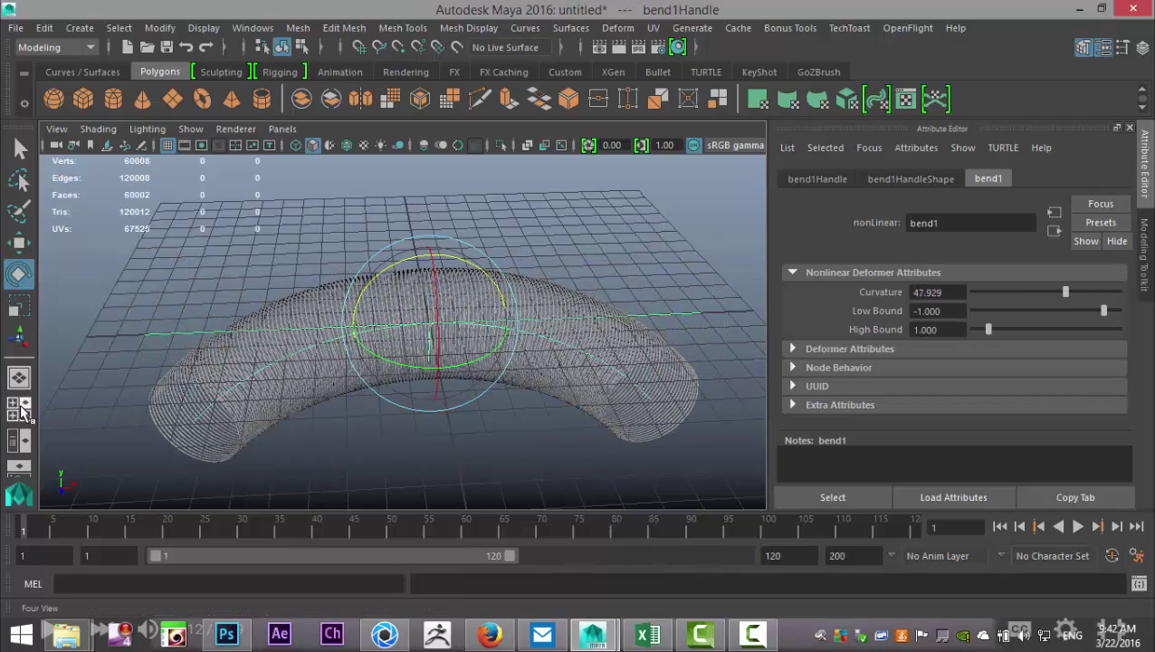
Increase the bend curvature in the front view and set it to exactly 90, arching the helix into a half circle.
{"action": "left_click", "coordinate": [18, 403]}
{"action": "key", "text": "space"}
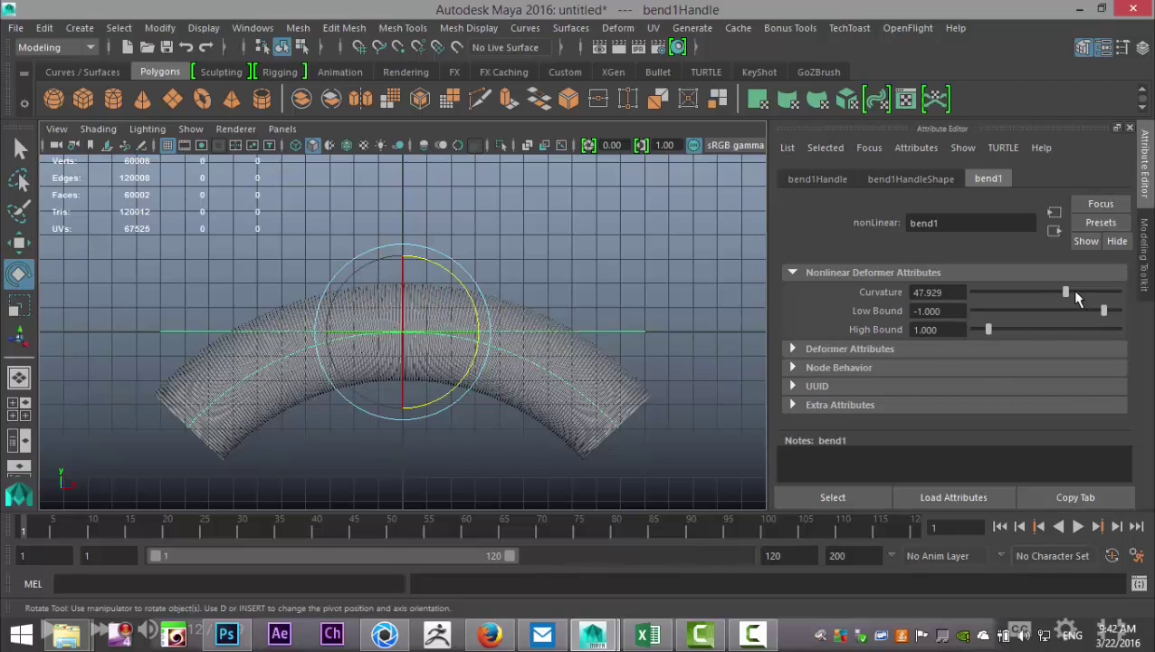
{"action": "left_click_drag", "start_coordinate": [1065, 294], "coordinate": [1082, 299]}
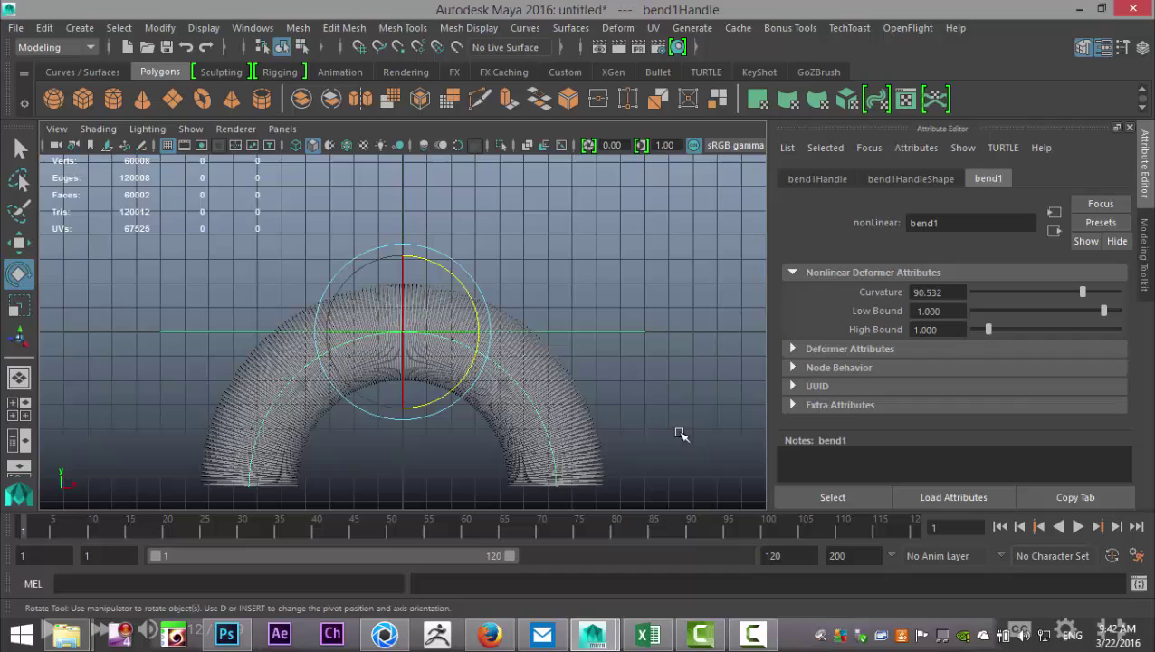
{"action": "left_click_drag", "start_coordinate": [943, 291], "coordinate": [830, 297]}
{"action": "type", "text": "90"}
{"action": "key", "text": "Return"}
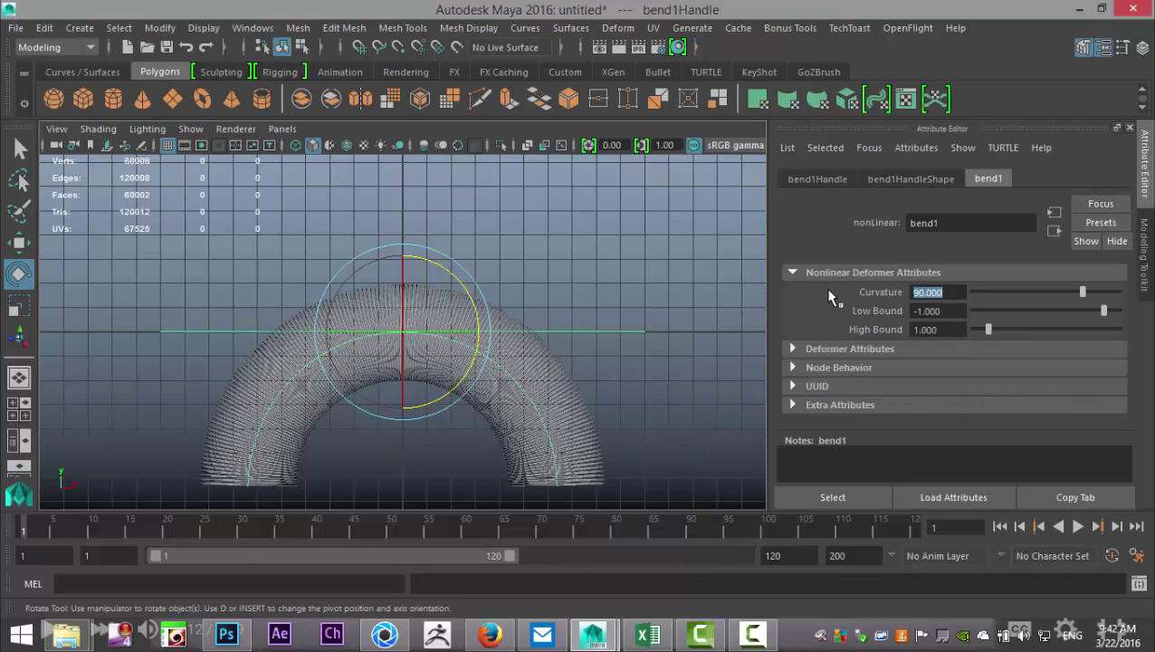
Select the bent helix in the perspective view and delete its construction history to bake in the bend.
{"action": "left_click", "coordinate": [30, 413]}
{"action": "key", "text": "space"}
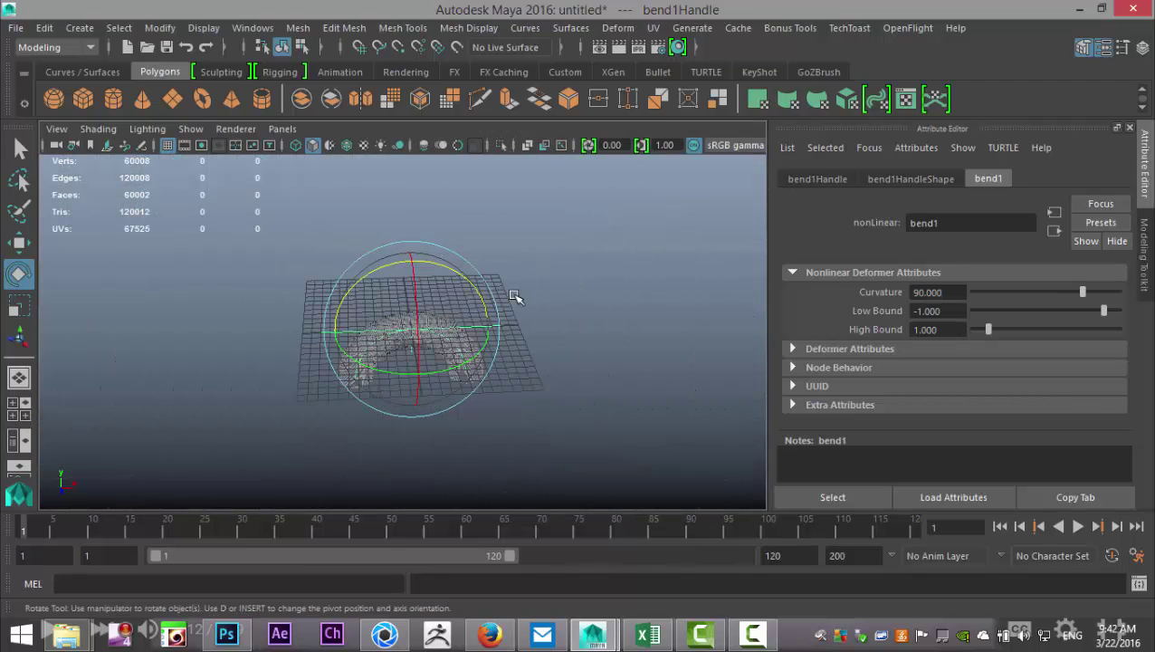
{"action": "left_click_drag", "start_coordinate": [512, 297], "coordinate": [590, 283], "text": "alt"}
{"action": "left_click_drag", "start_coordinate": [561, 409], "coordinate": [512, 352], "text": "alt"}
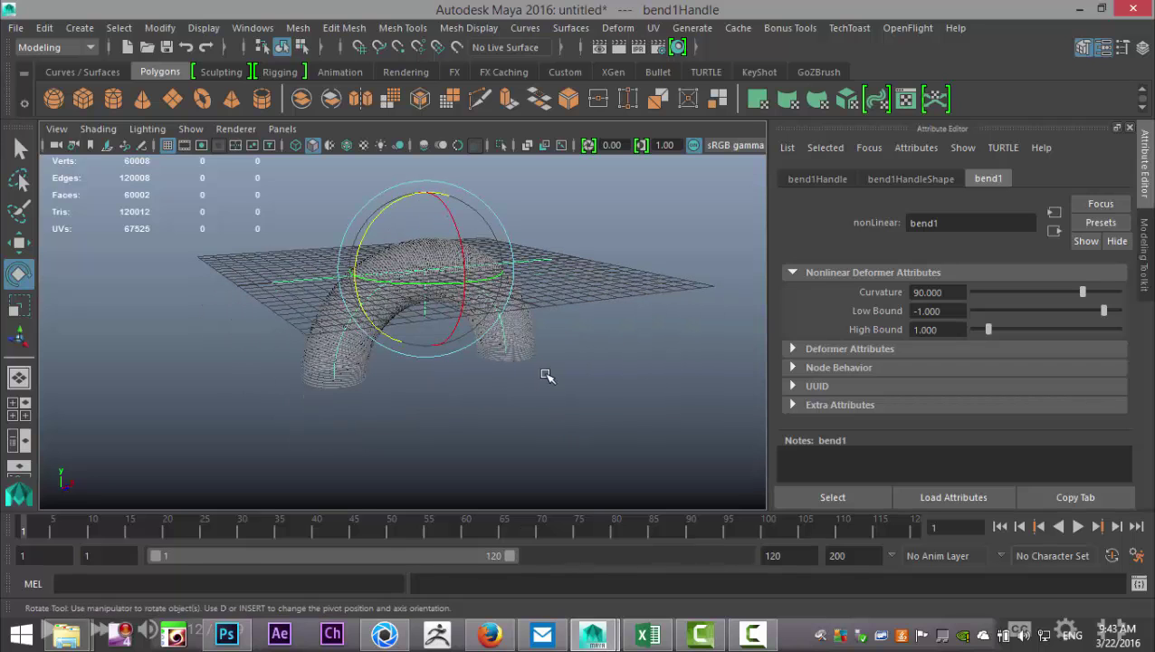
{"action": "left_click", "coordinate": [524, 348]}
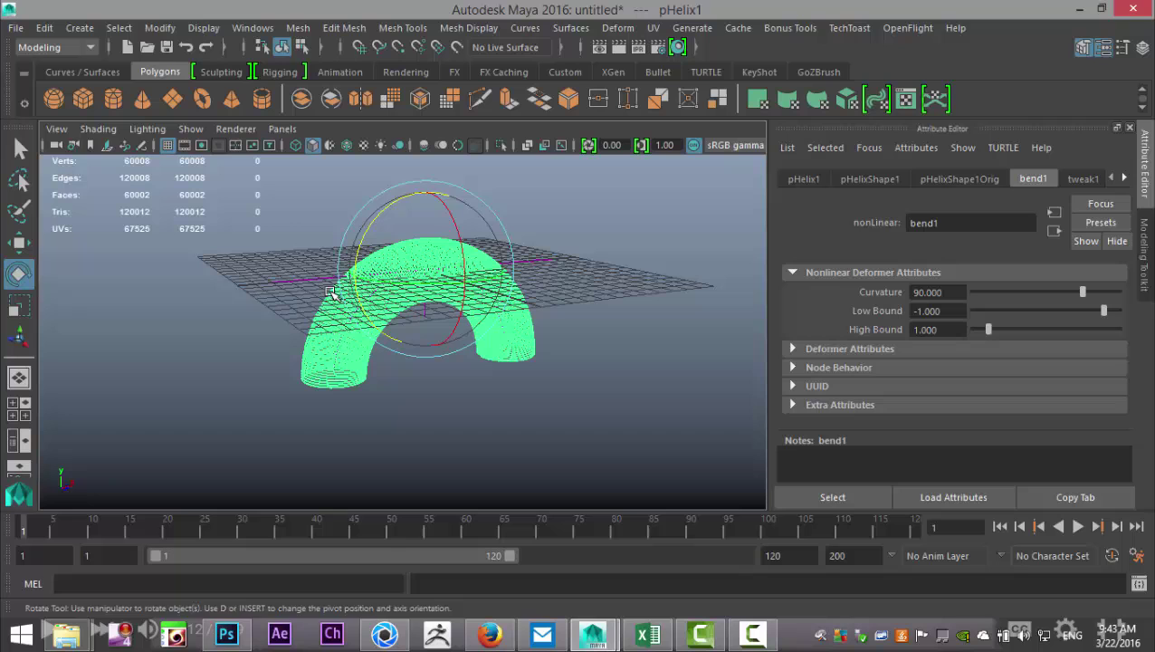
{"action": "left_click", "coordinate": [44, 27]}
{"action": "mouse_move", "coordinate": [145, 183]}
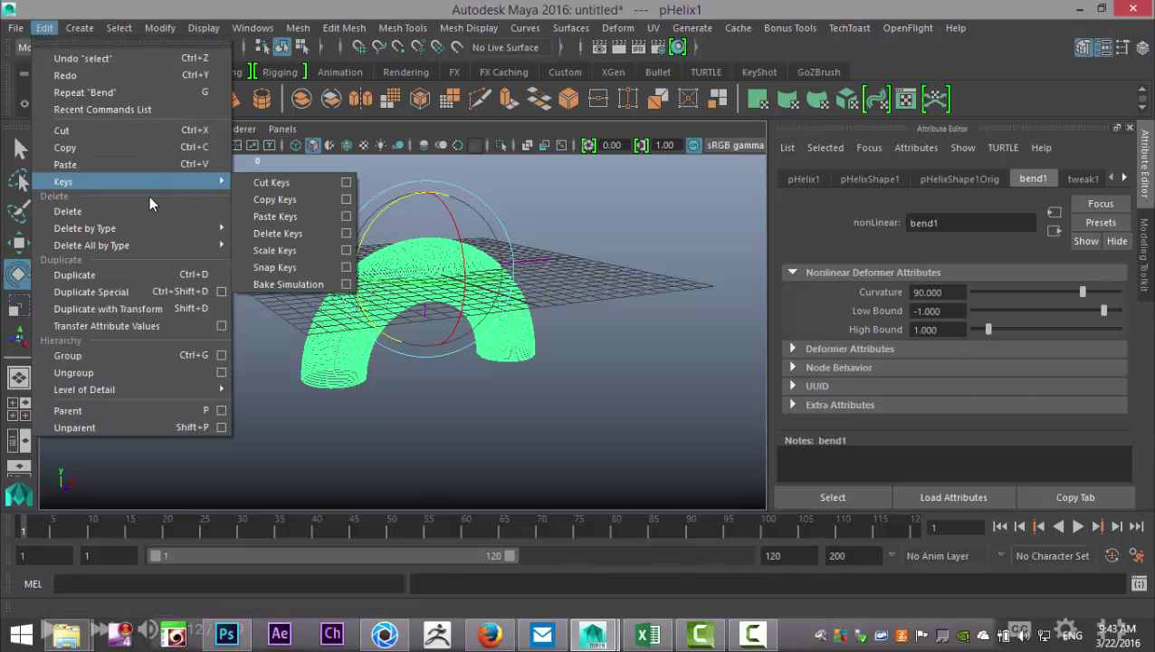
{"action": "mouse_move", "coordinate": [109, 228]}
{"action": "left_click", "coordinate": [269, 241]}
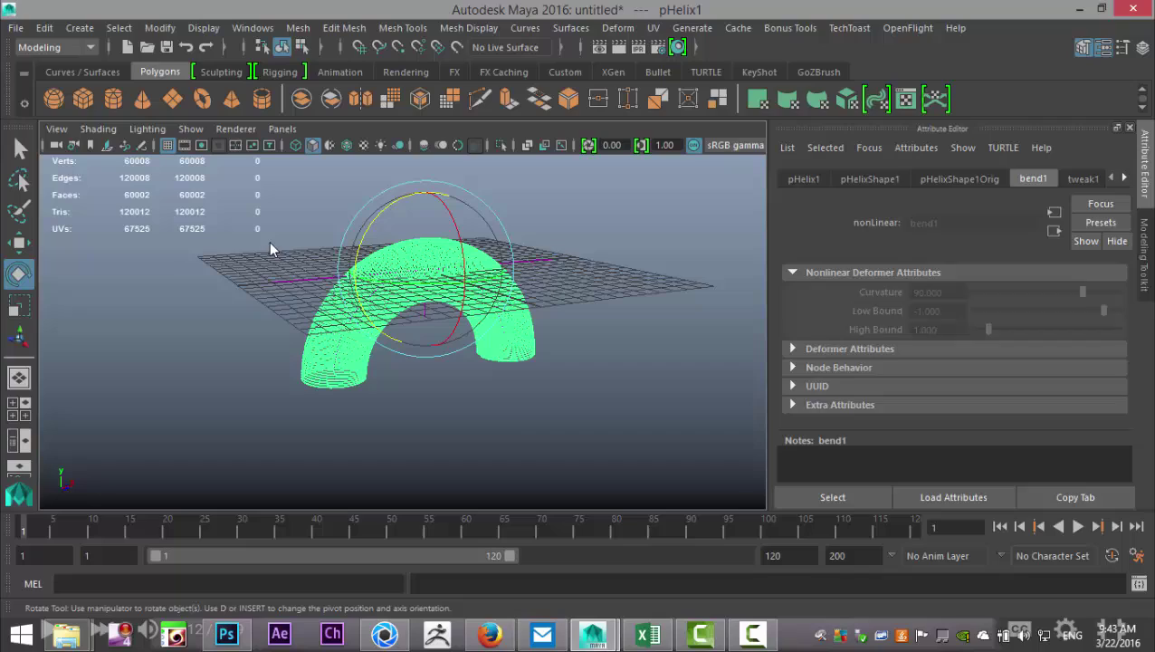
Move the arched helix straight up along the Y axis so its two ends sit near the grid.
{"action": "scroll", "coordinate": [518, 428], "scroll_direction": "up", "scroll_amount": 4}
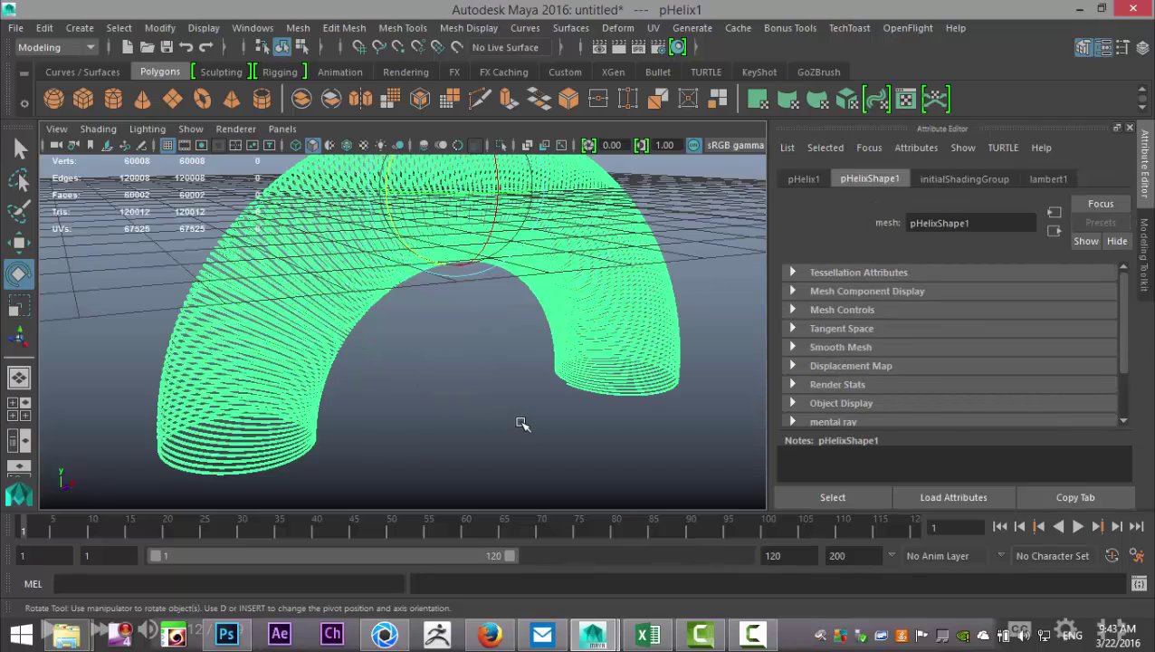
{"action": "scroll", "coordinate": [521, 422], "scroll_direction": "down", "scroll_amount": 5}
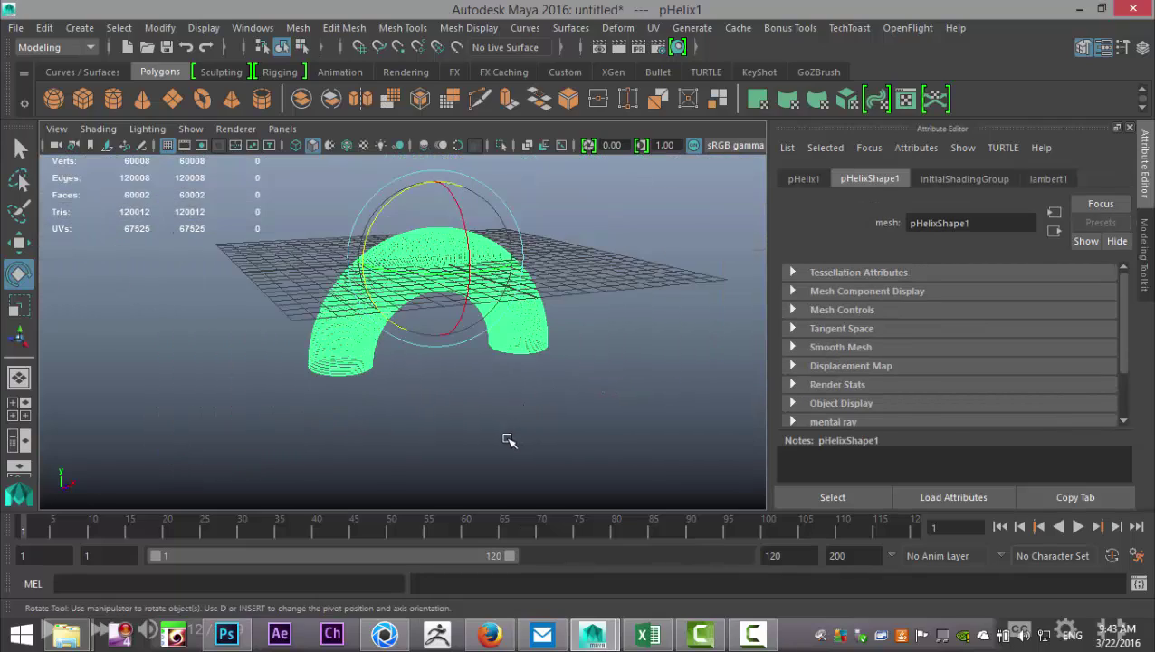
{"action": "key", "text": "w"}
{"action": "left_click_drag", "start_coordinate": [433, 181], "coordinate": [437, 83]}
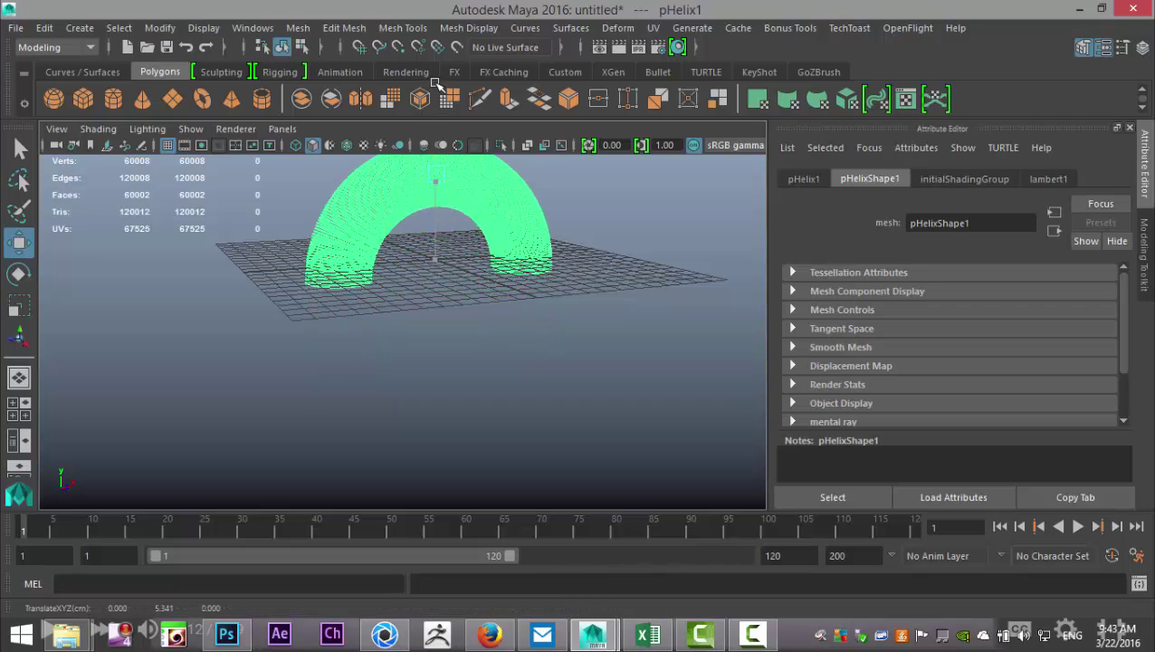
Create a polygon plane and scale it up uniformly into a large floor extending well beyond the grid.
{"action": "left_click", "coordinate": [175, 101]}
{"action": "key", "text": "r"}
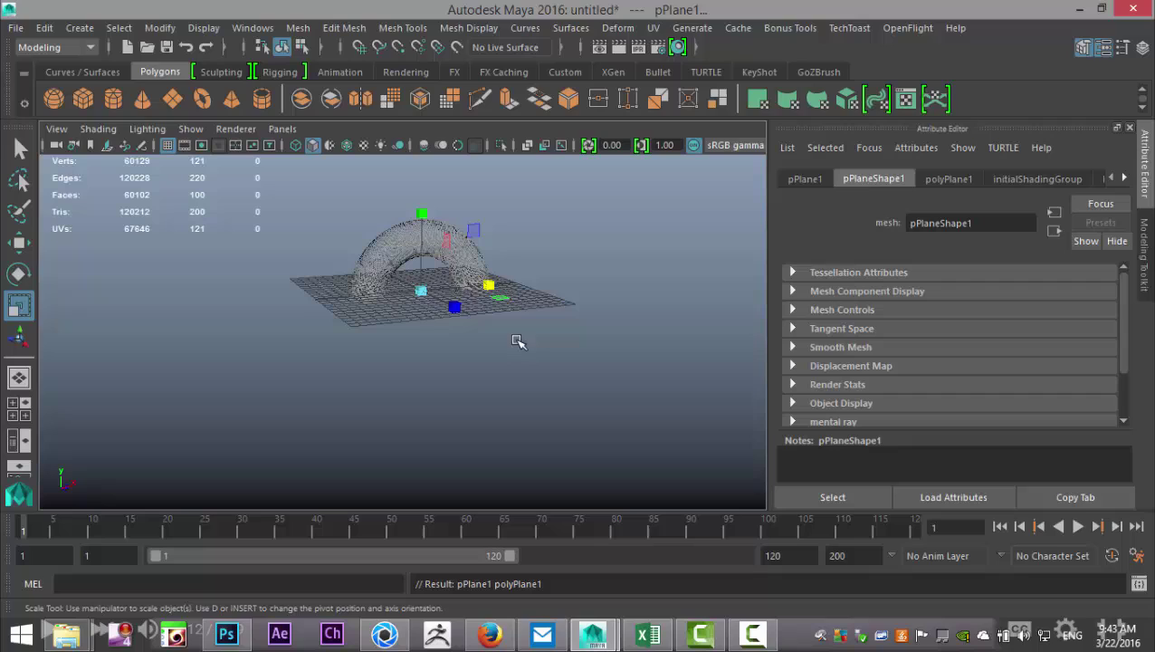
{"action": "left_click_drag", "start_coordinate": [421, 290], "coordinate": [934, 401]}
{"action": "scroll", "coordinate": [497, 353], "scroll_direction": "up", "scroll_amount": 6}
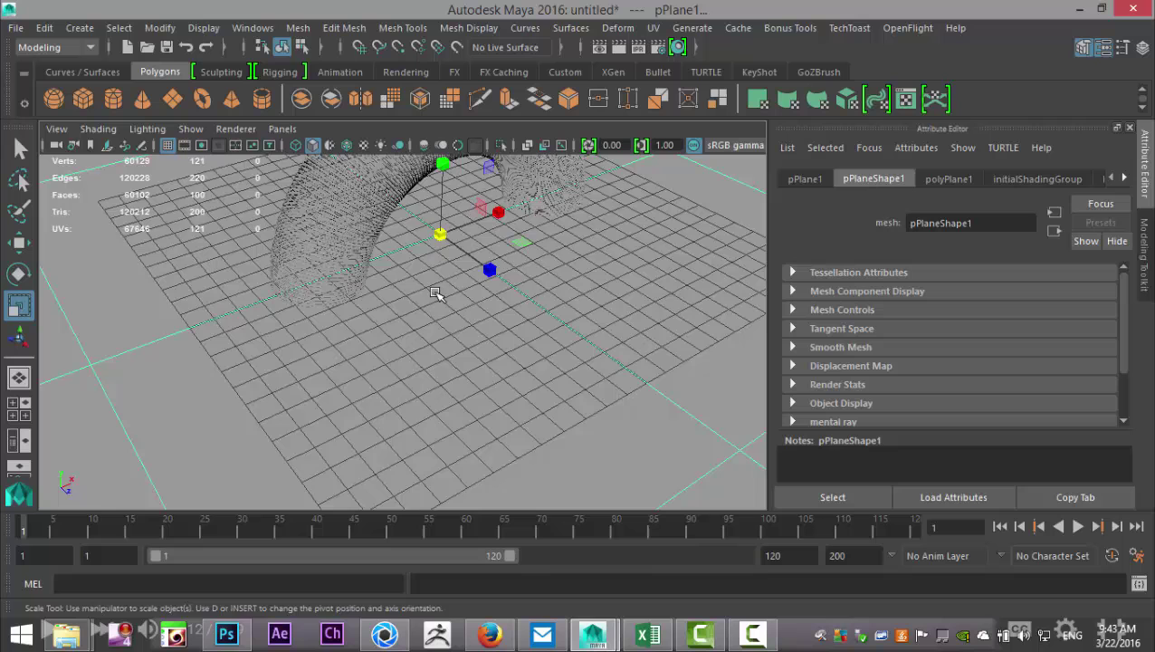
{"action": "left_click_drag", "start_coordinate": [435, 293], "coordinate": [444, 337]}
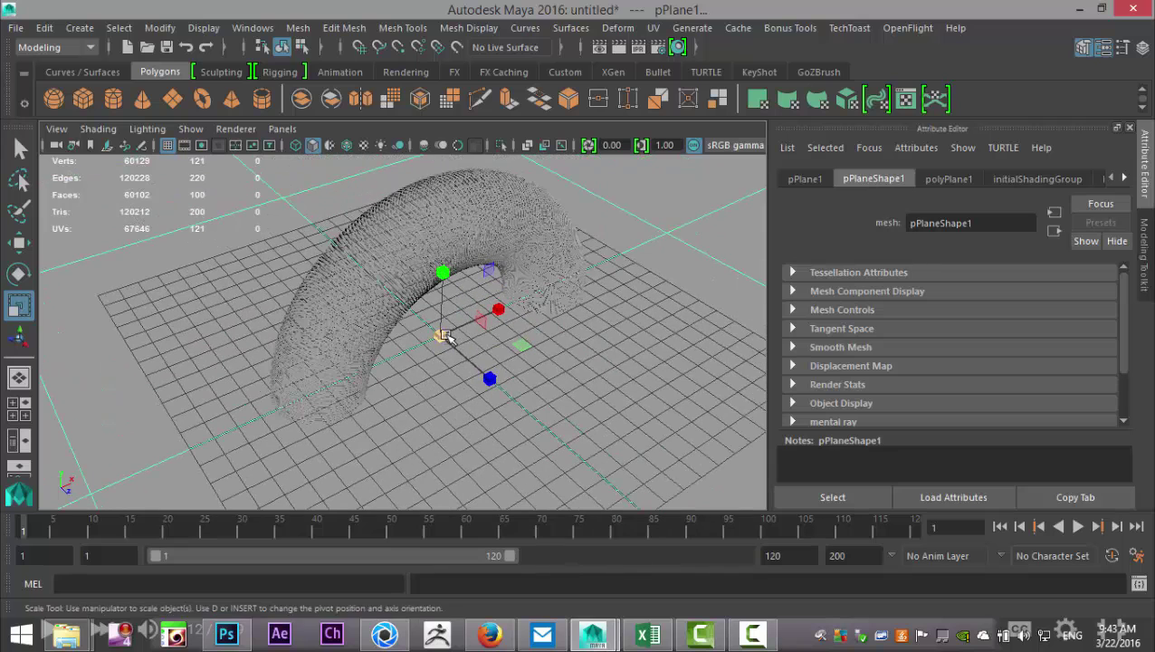
{"action": "scroll", "coordinate": [665, 338], "scroll_direction": "down", "scroll_amount": 6}
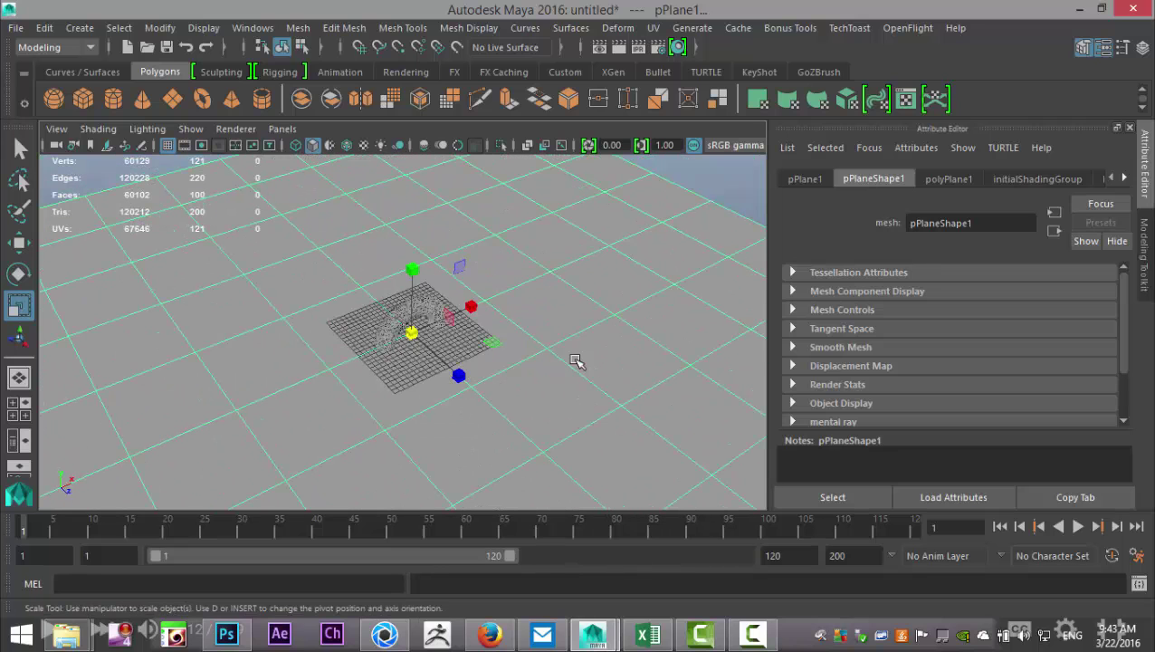
Assign a new Phong E material to the floor plane.
{"action": "right_click", "coordinate": [574, 252]}
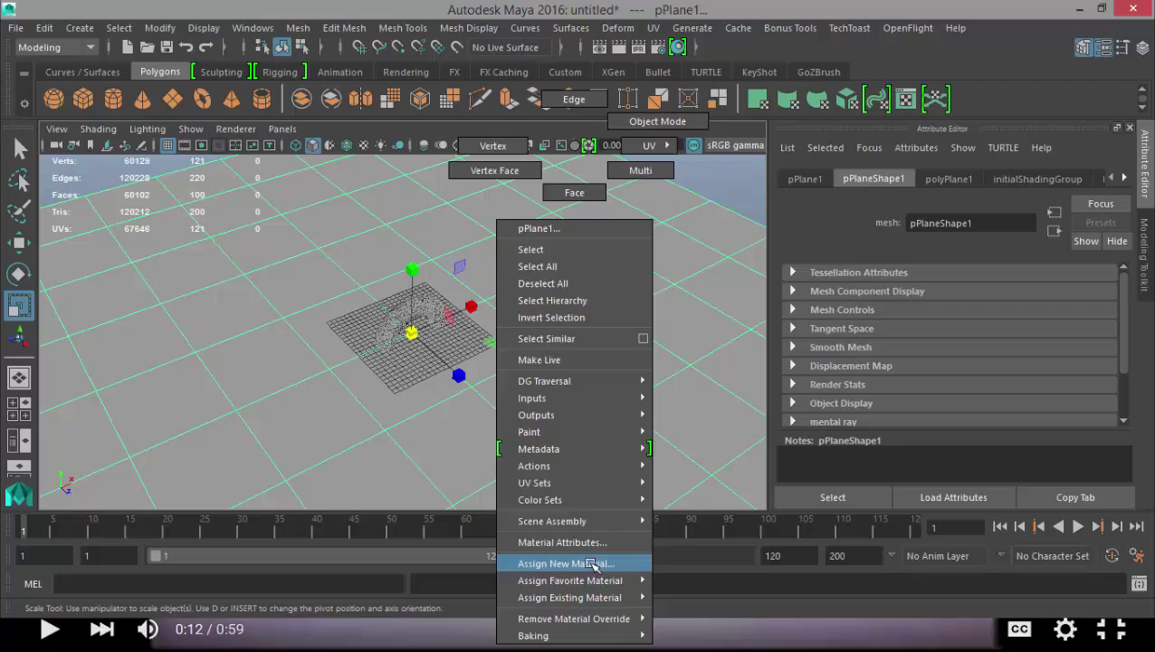
{"action": "left_click", "coordinate": [559, 562]}
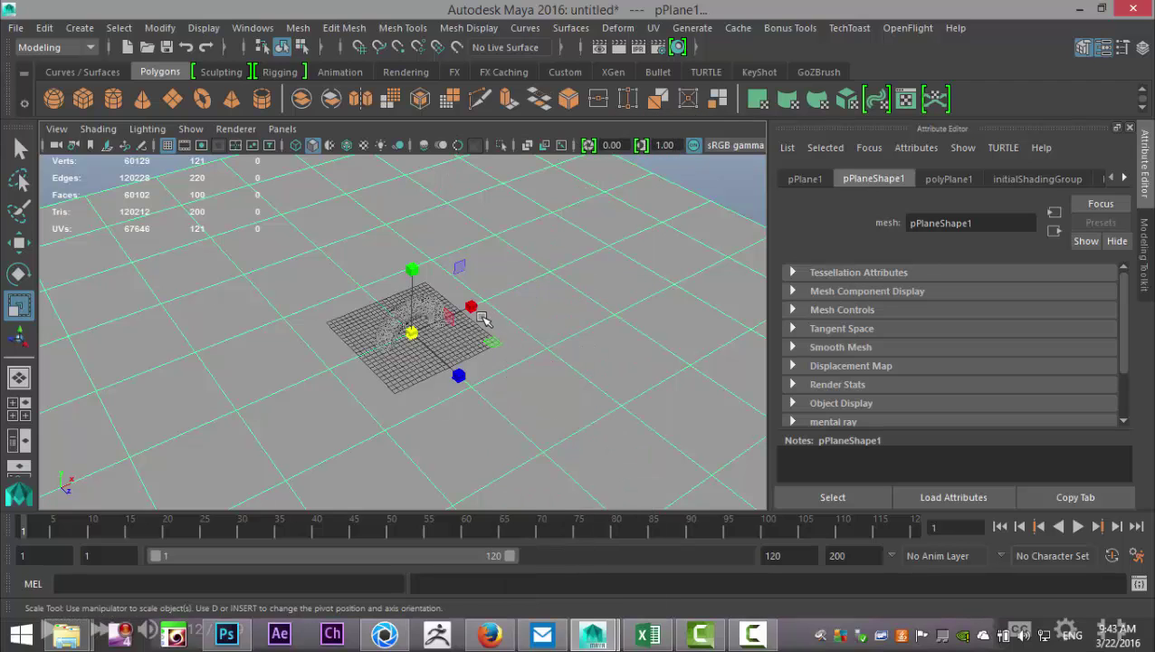
{"action": "type", "text": "la"}
{"action": "key", "text": "Return"}
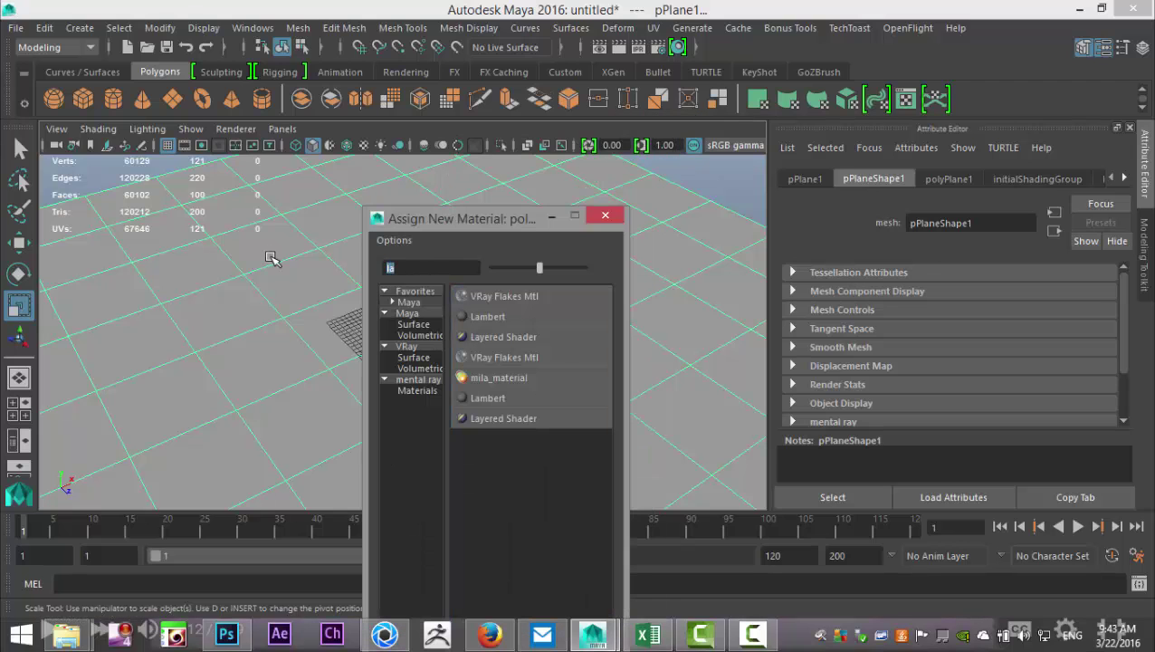
{"action": "type", "text": "ph"}
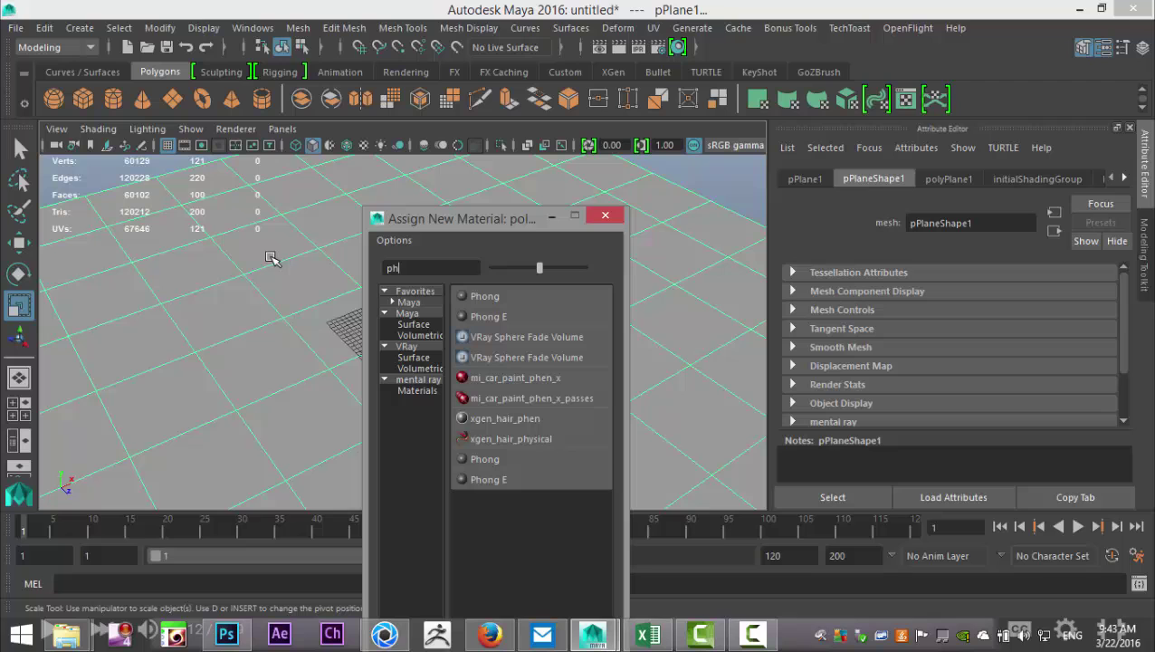
{"action": "left_click", "coordinate": [498, 316]}
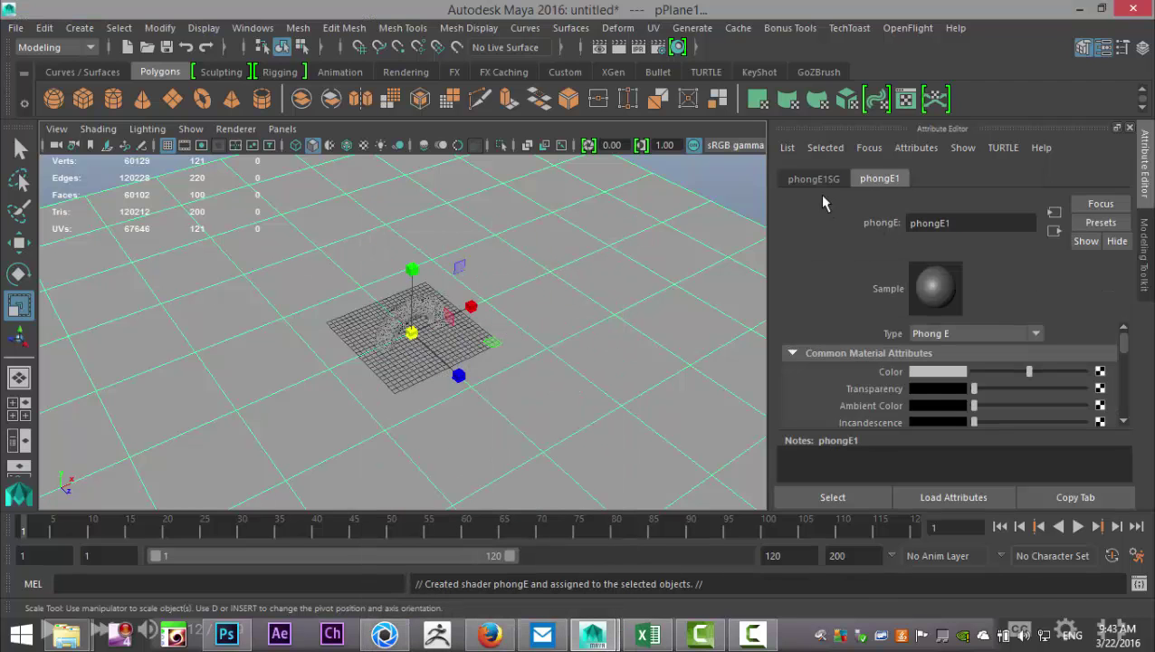
Set the color of the floor's Phong E material to white.
{"action": "left_click", "coordinate": [941, 372]}
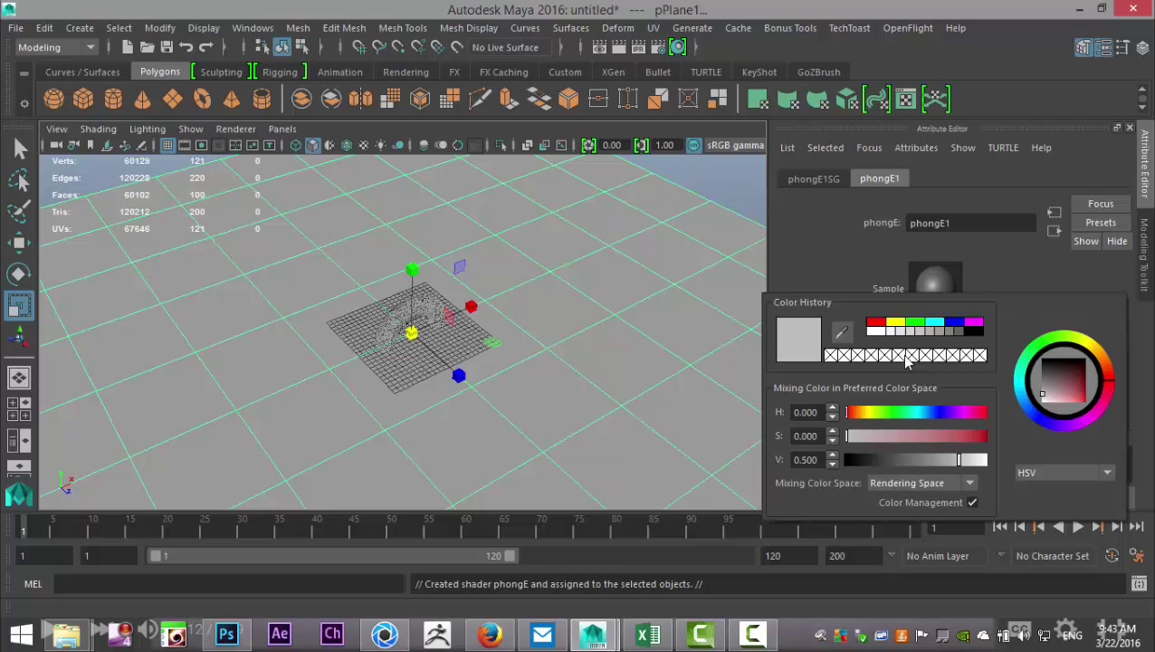
{"action": "left_click", "coordinate": [872, 331]}
{"action": "key", "text": "alt+b"}
{"action": "scroll", "coordinate": [506, 330], "scroll_direction": "up", "scroll_amount": 5}
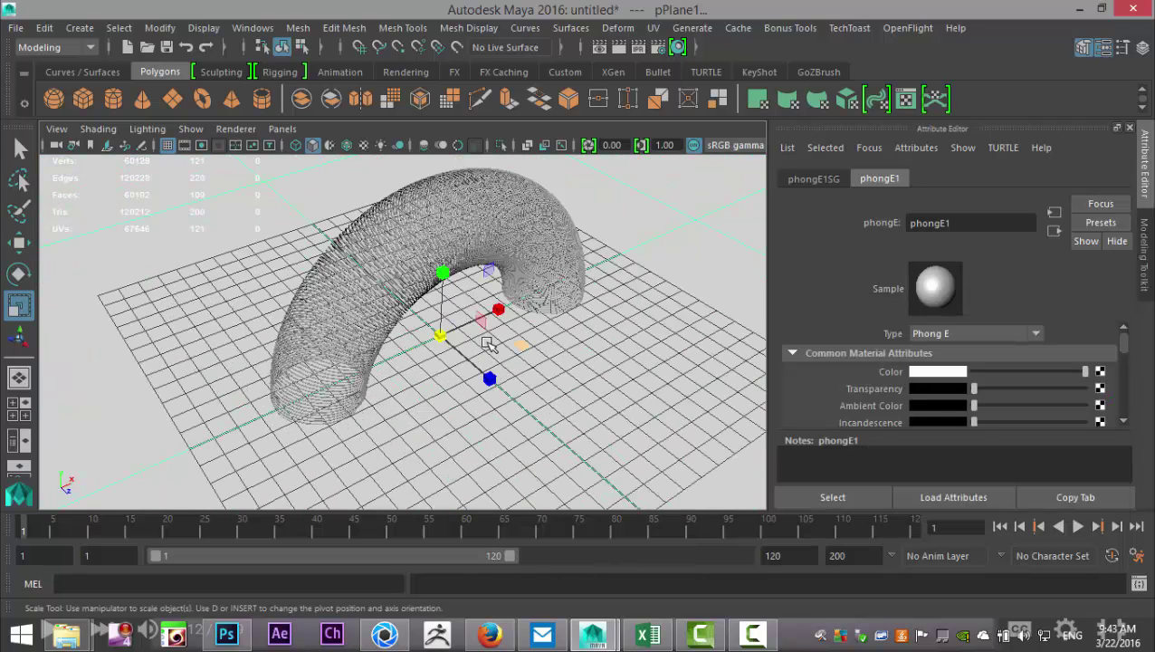
Raise the arched helix in the side view to a Y translation of about 6.35 so its ends rest on the floor.
{"action": "left_click", "coordinate": [371, 320]}
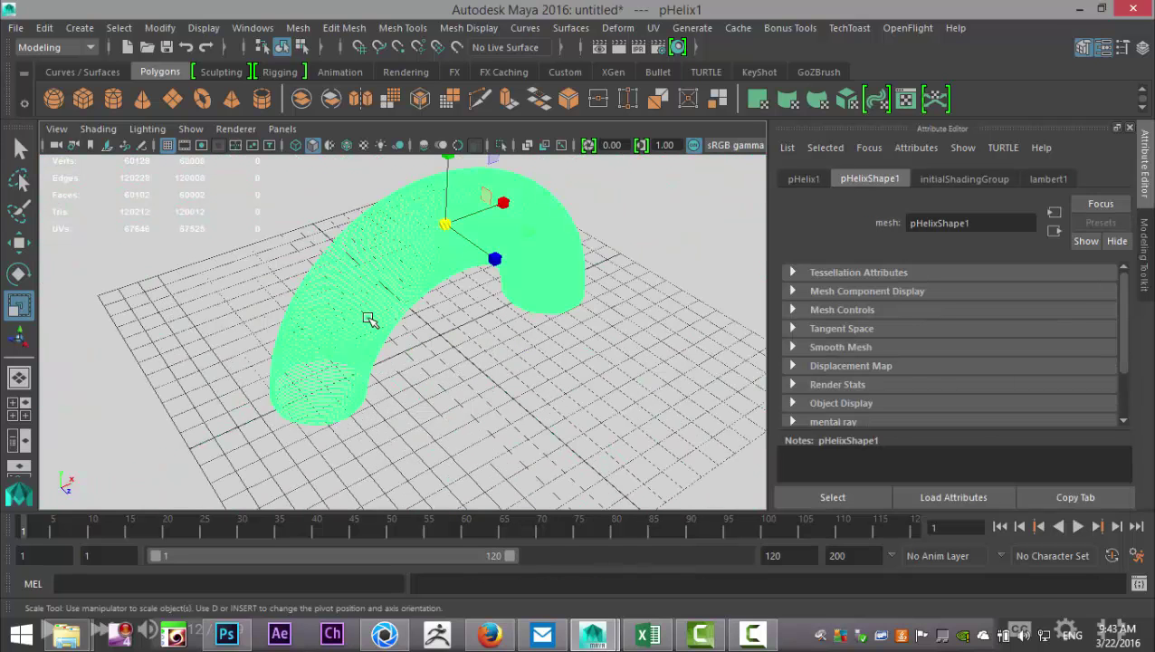
{"action": "left_click", "coordinate": [25, 410]}
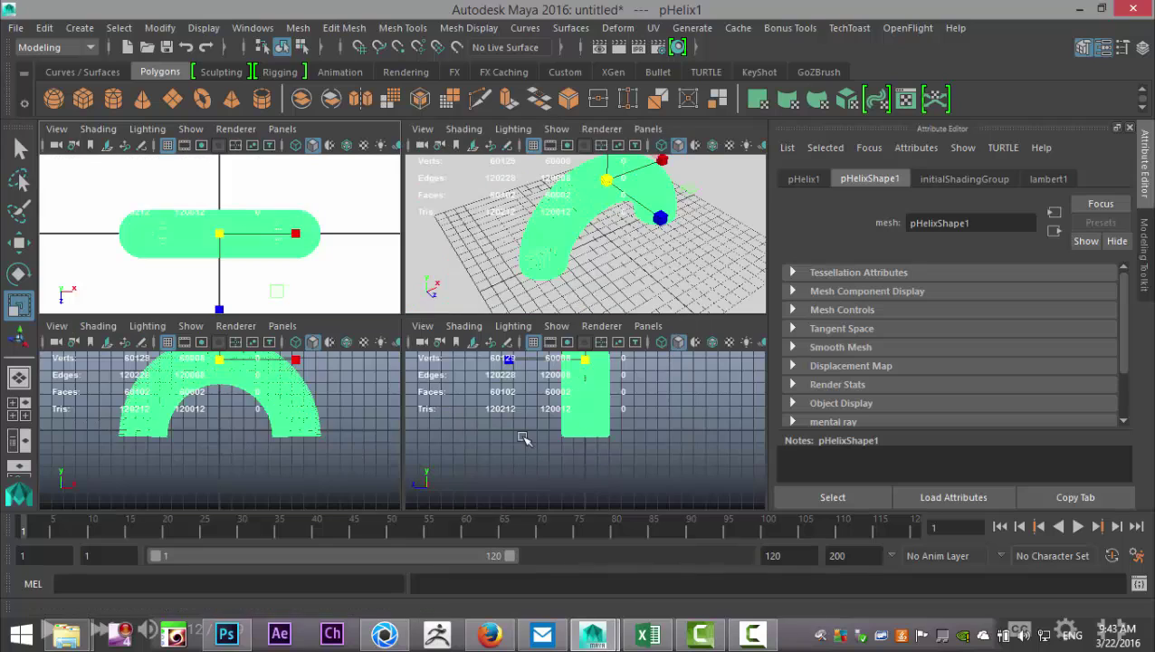
{"action": "key", "text": "space"}
{"action": "key", "text": "w"}
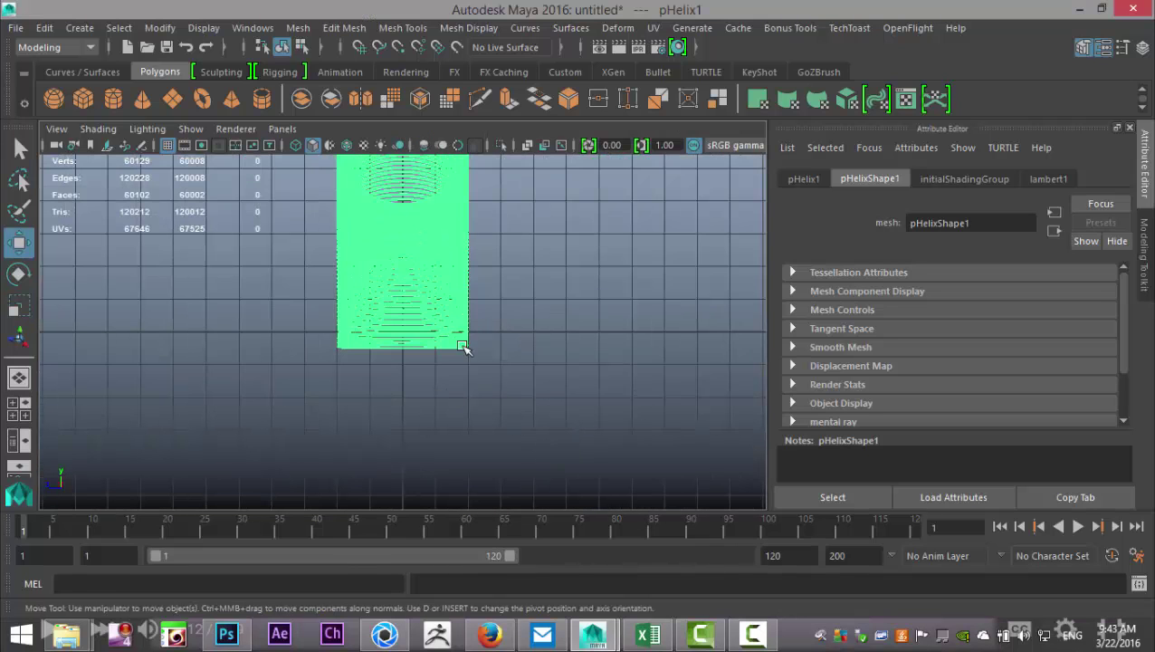
{"action": "scroll", "coordinate": [448, 321], "scroll_direction": "down", "scroll_amount": 2}
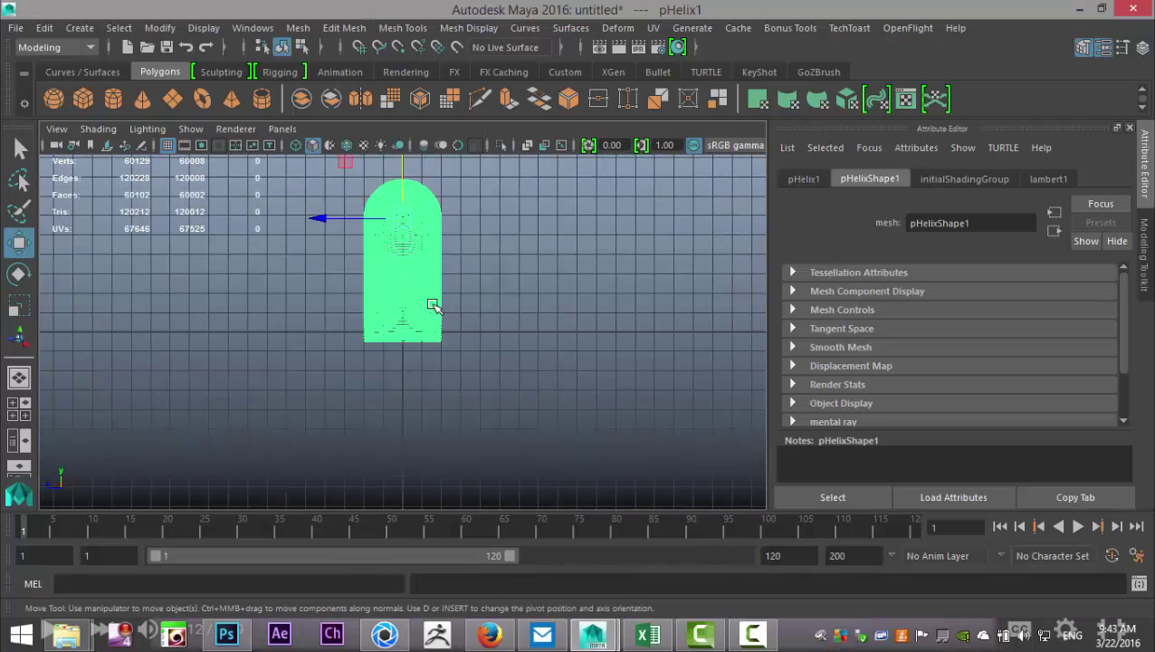
{"action": "left_click", "coordinate": [402, 165]}
{"action": "left_click", "coordinate": [400, 191]}
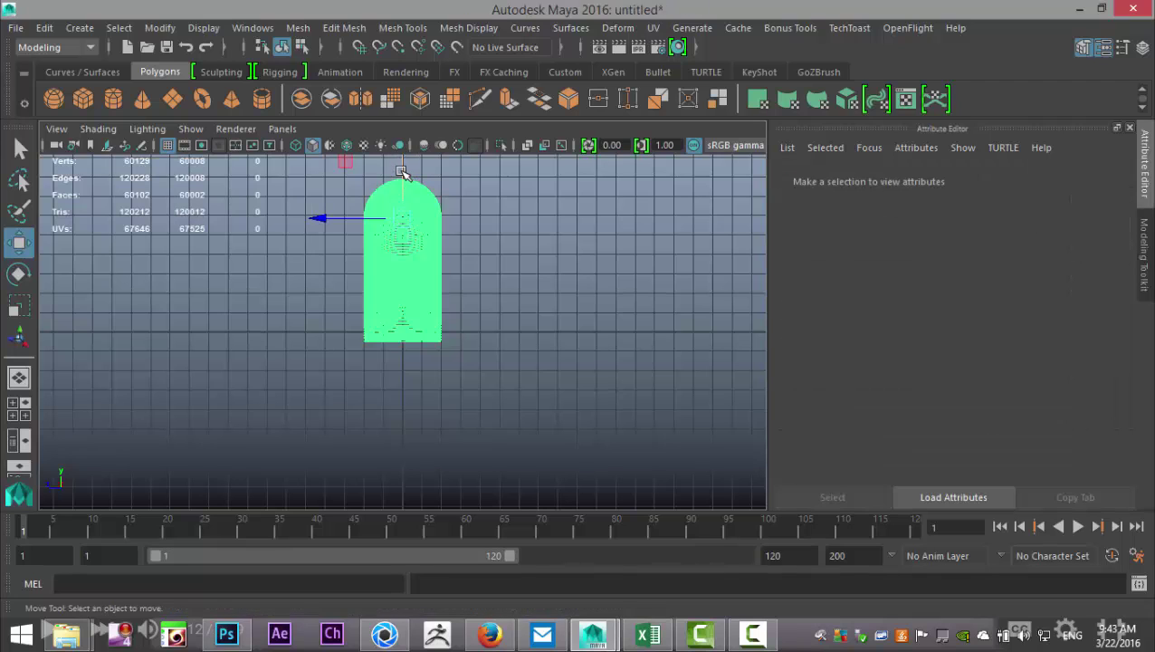
{"action": "left_click_drag", "start_coordinate": [400, 172], "coordinate": [400, 160]}
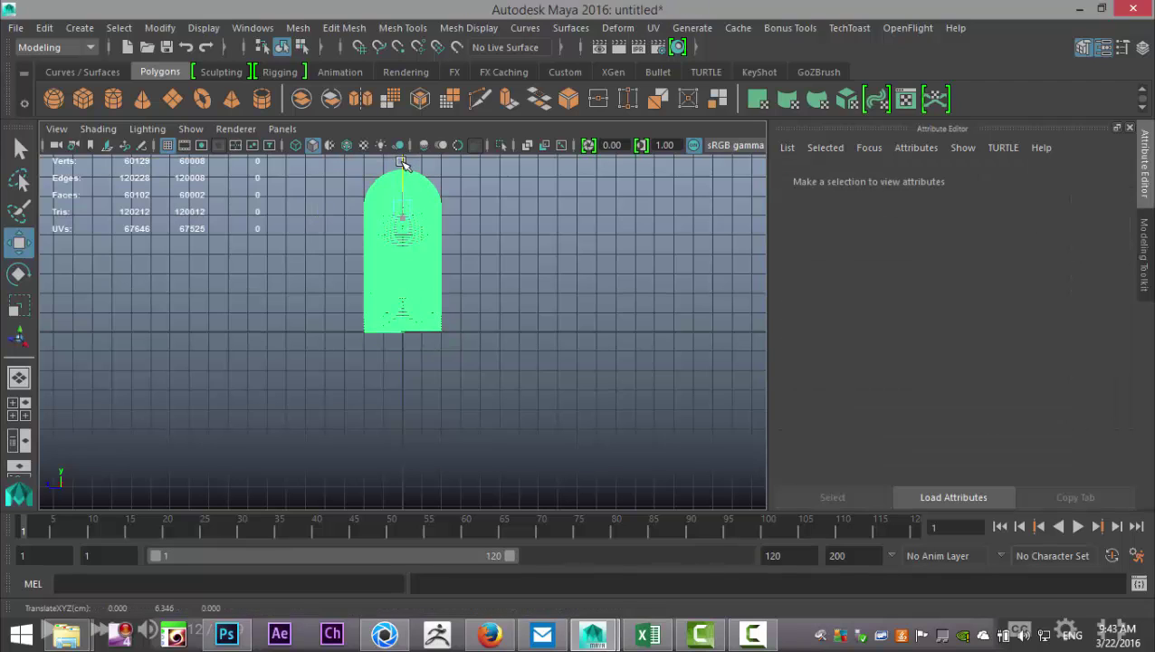
{"action": "left_click", "coordinate": [13, 414]}
{"action": "key", "text": "space"}
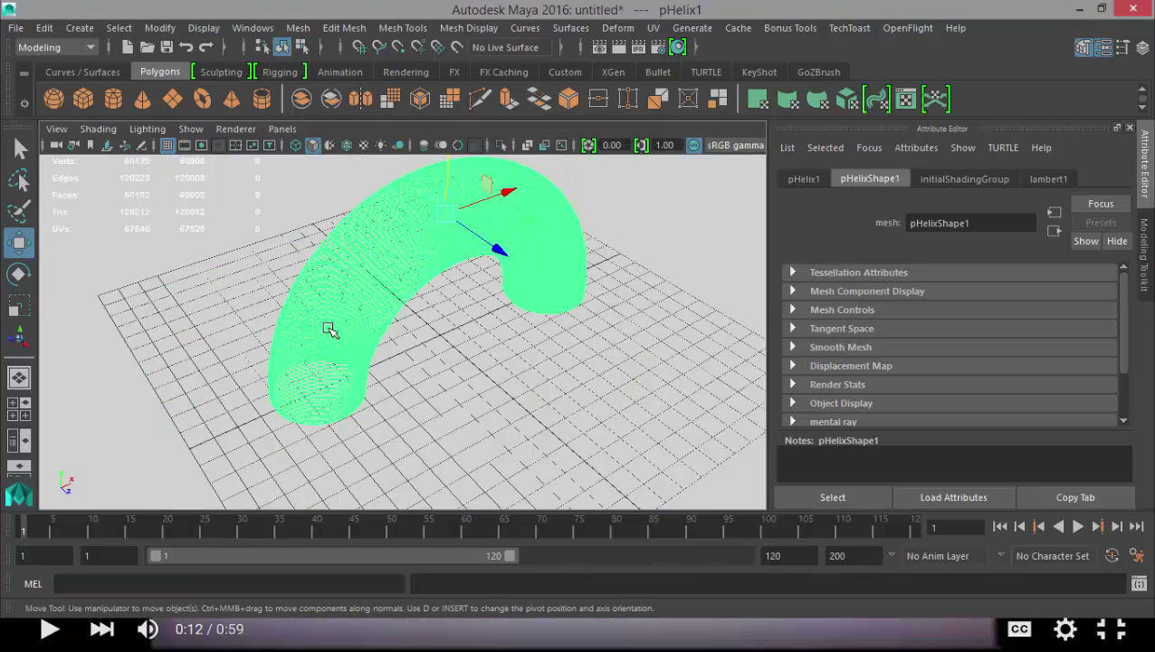
{"action": "right_click", "coordinate": [328, 328]}
{"action": "key", "text": "Escape"}
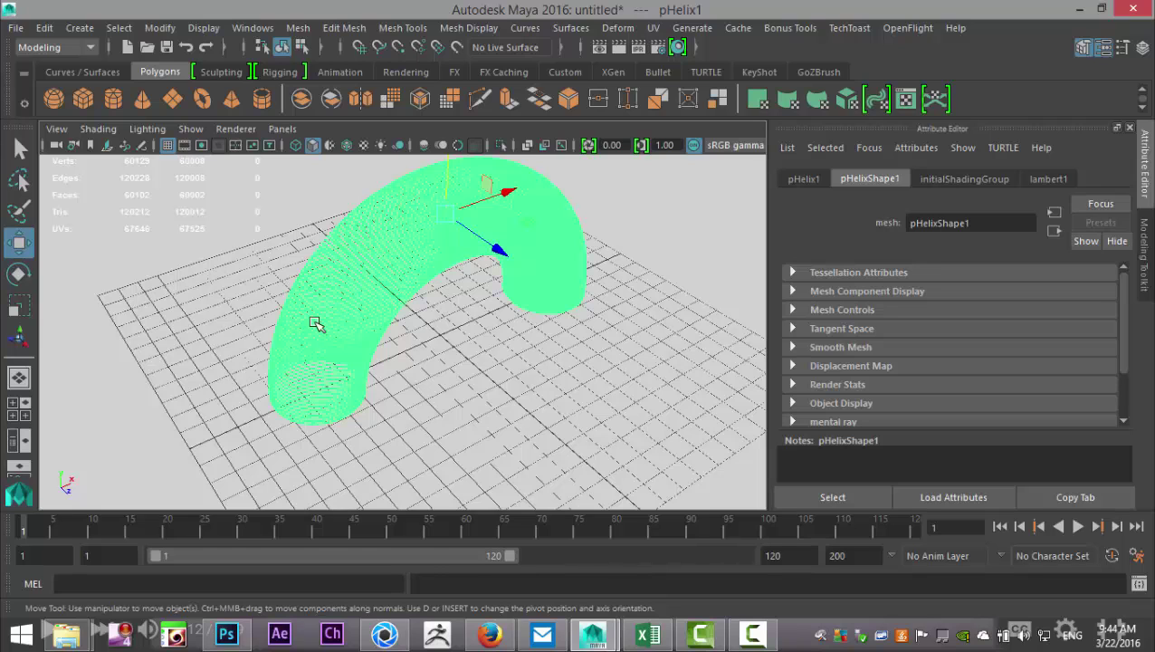
Assign a new mia_material_x material to the arched helix.
{"action": "right_click", "coordinate": [353, 324]}
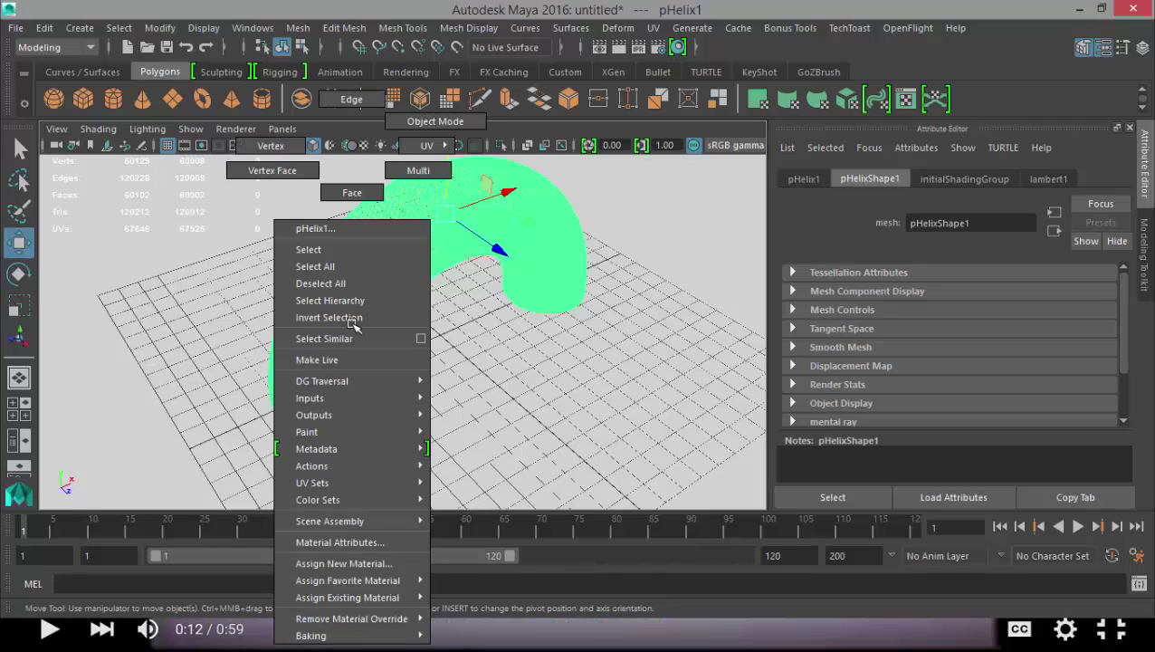
{"action": "left_click", "coordinate": [386, 561]}
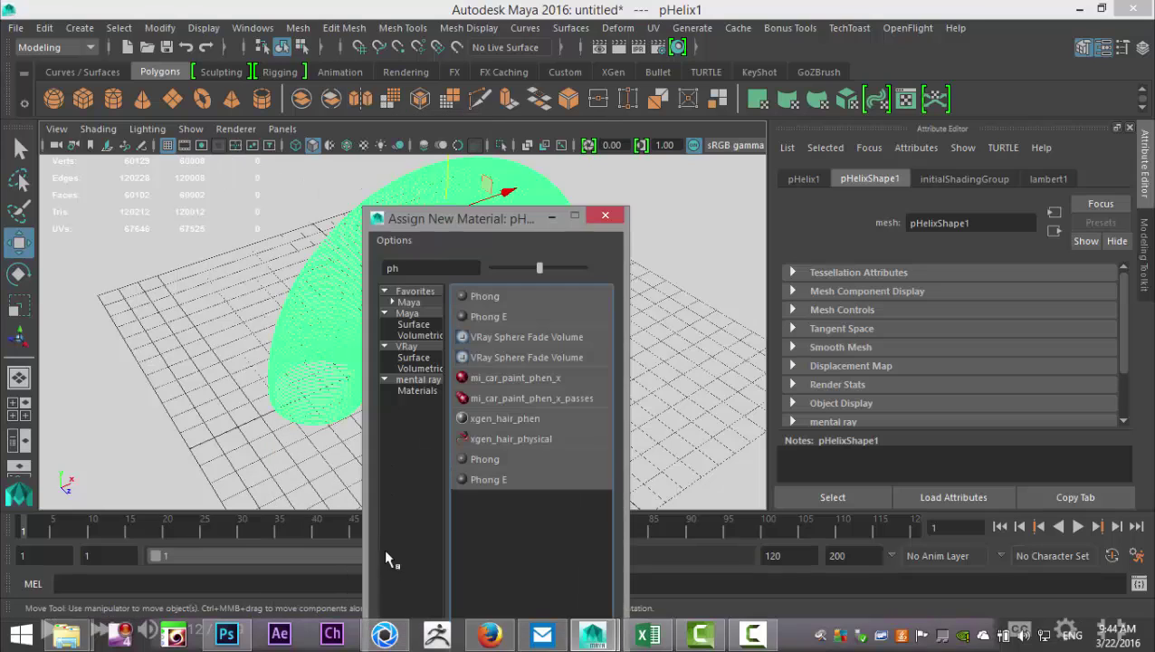
{"action": "left_click", "coordinate": [430, 263]}
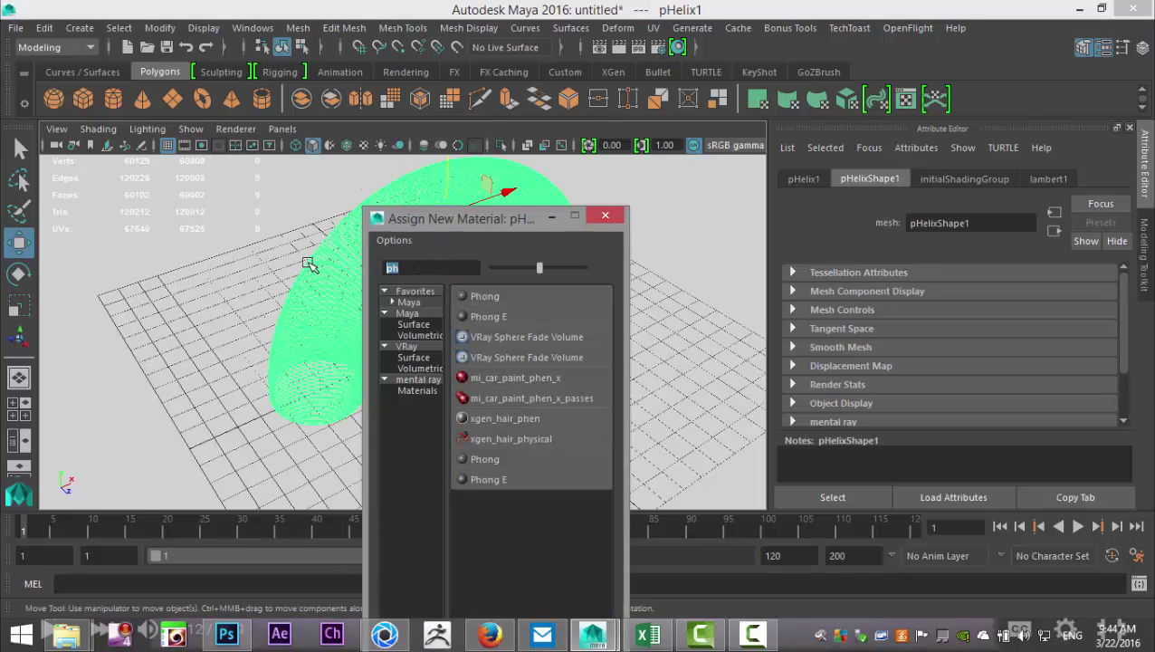
{"action": "type", "text": "mia"}
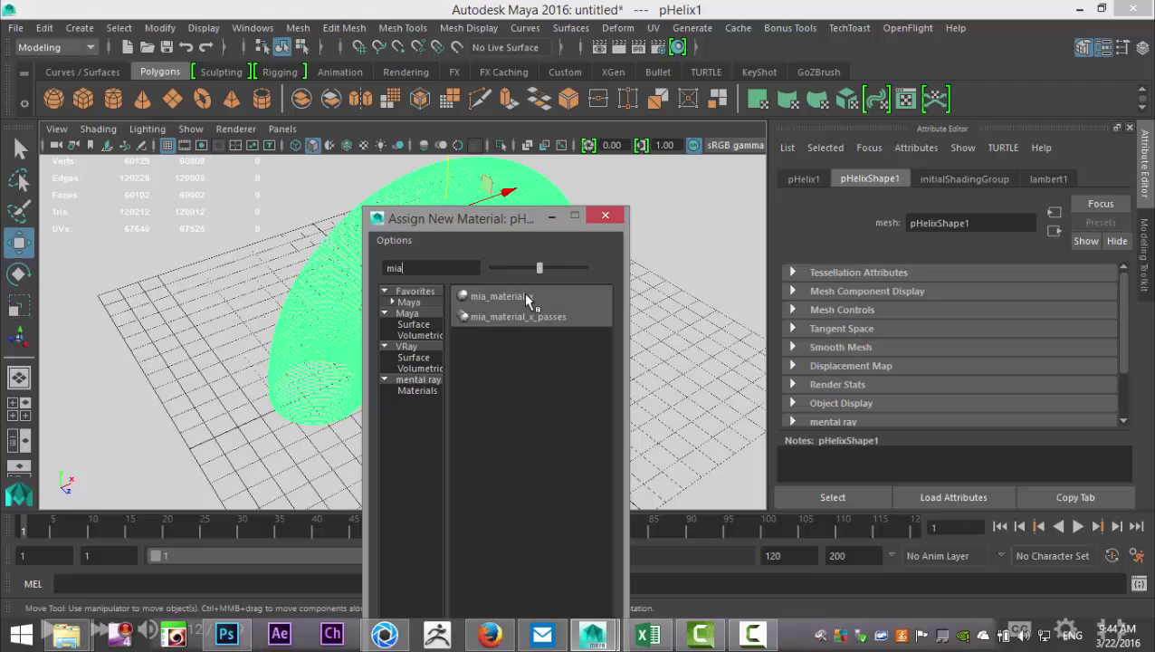
{"action": "left_click", "coordinate": [528, 298]}
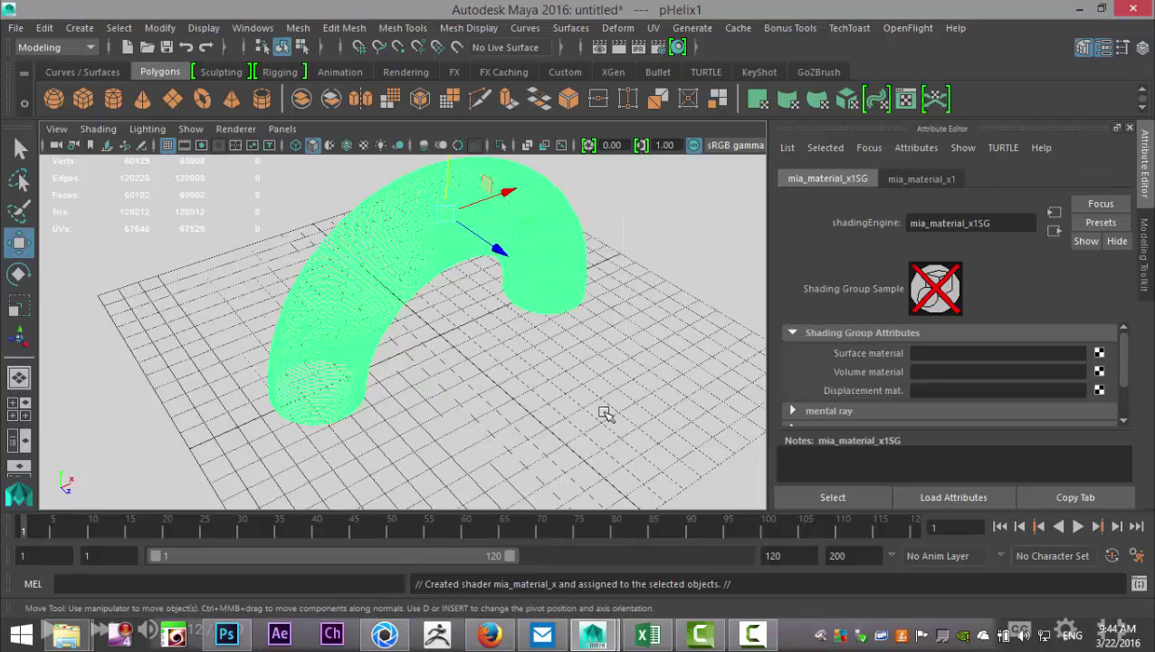
Replace the helix material's settings with the Chrome preset.
{"action": "left_click", "coordinate": [921, 179]}
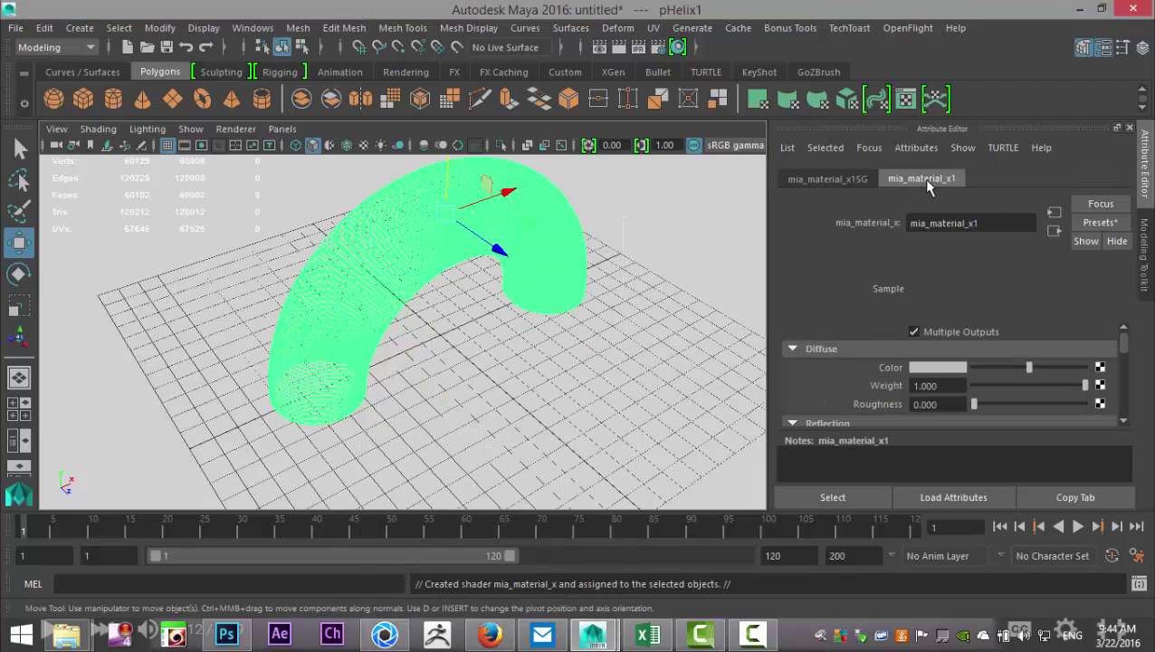
{"action": "left_click", "coordinate": [1095, 225]}
{"action": "mouse_move", "coordinate": [996, 271]}
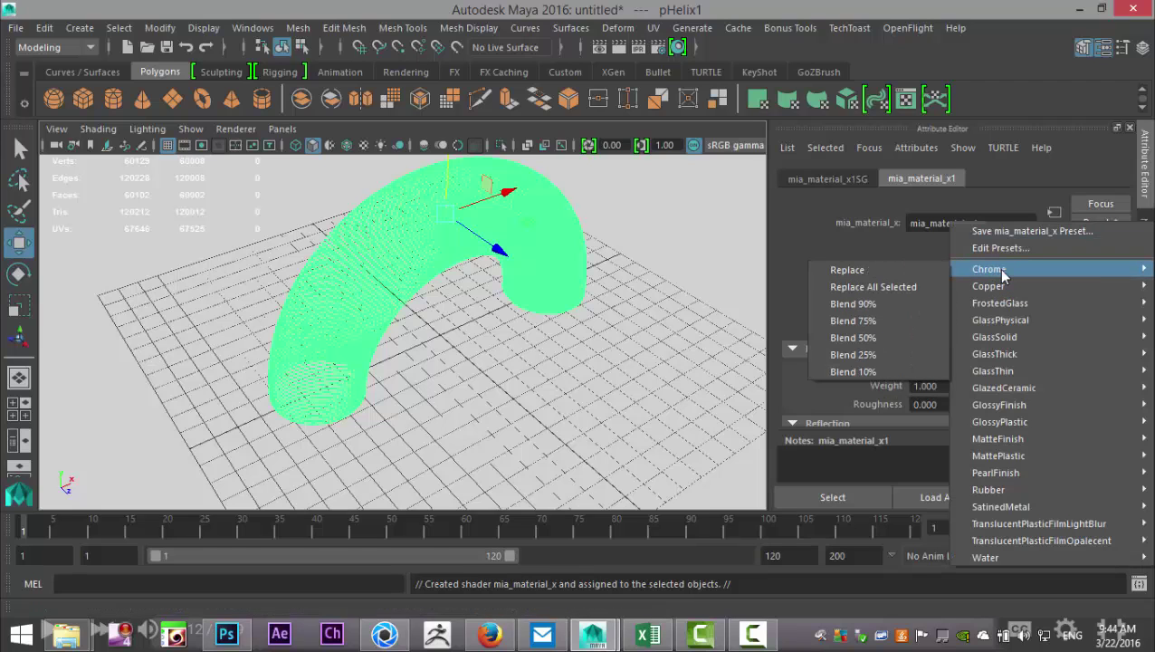
{"action": "left_click", "coordinate": [883, 270]}
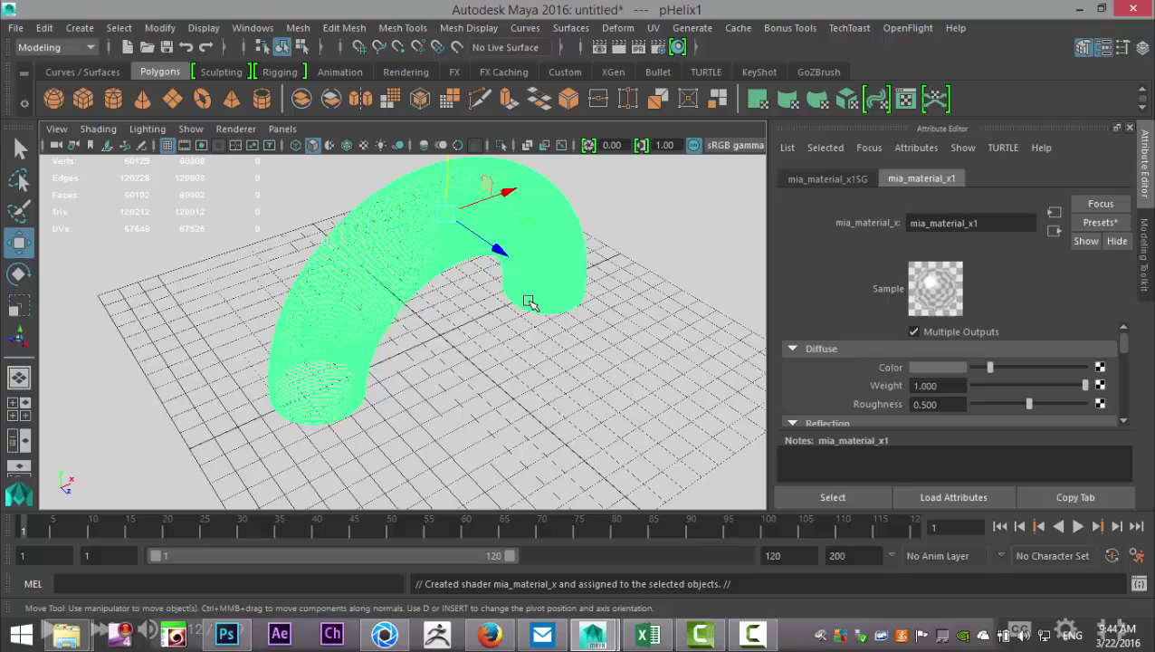
Create an area light and move it in front of the arch to about Y 5.3 and Z 9.
{"action": "mouse_move", "coordinate": [477, 387]}
{"action": "middle_mouse_down", "text": "alt"}
{"action": "mouse_move", "coordinate": [471, 405]}
{"action": "mouse_move", "coordinate": [489, 379]}
{"action": "mouse_move", "coordinate": [448, 434]}
{"action": "middle_mouse_up", "text": "alt"}
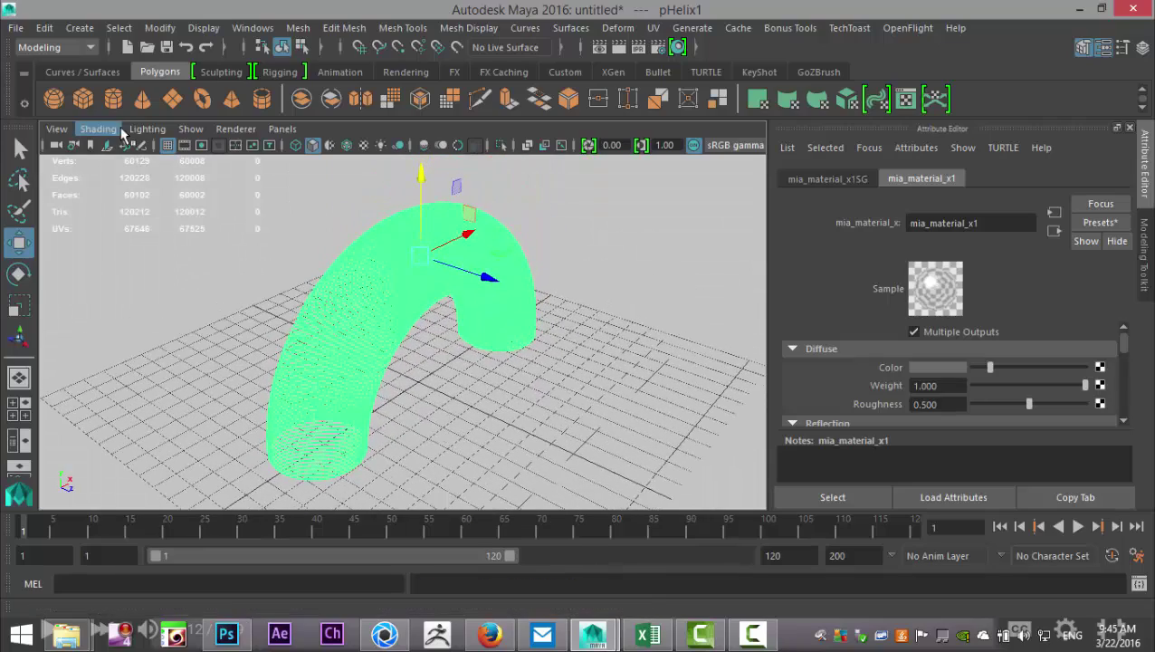
{"action": "left_click", "coordinate": [79, 28]}
{"action": "mouse_move", "coordinate": [124, 121]}
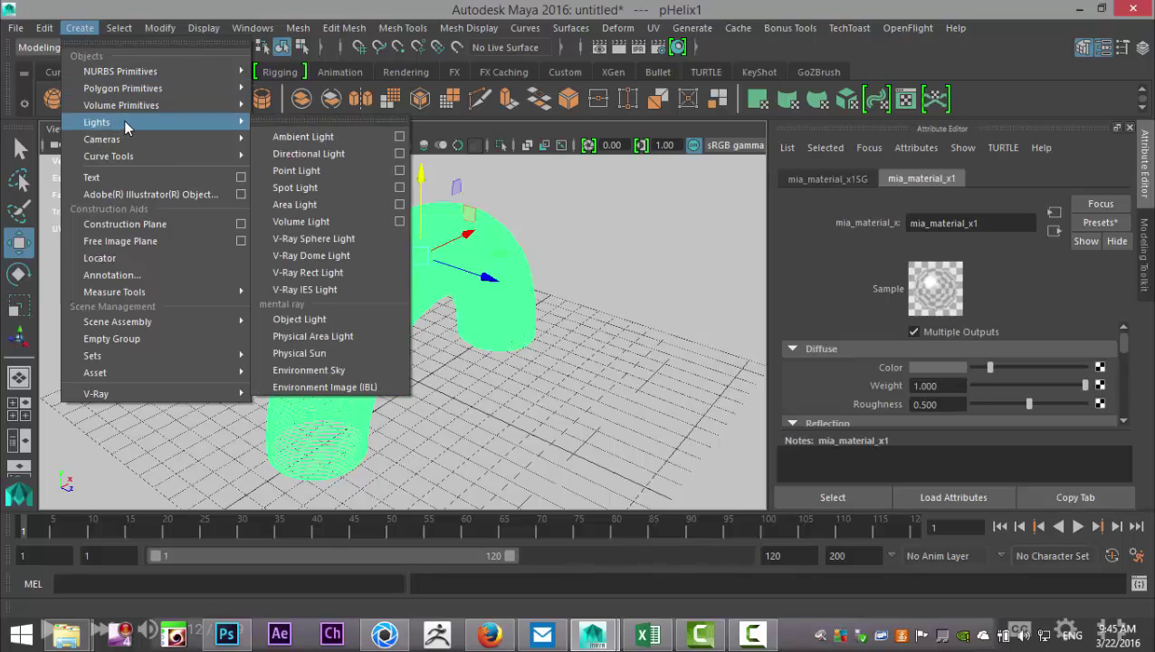
{"action": "left_click", "coordinate": [329, 204]}
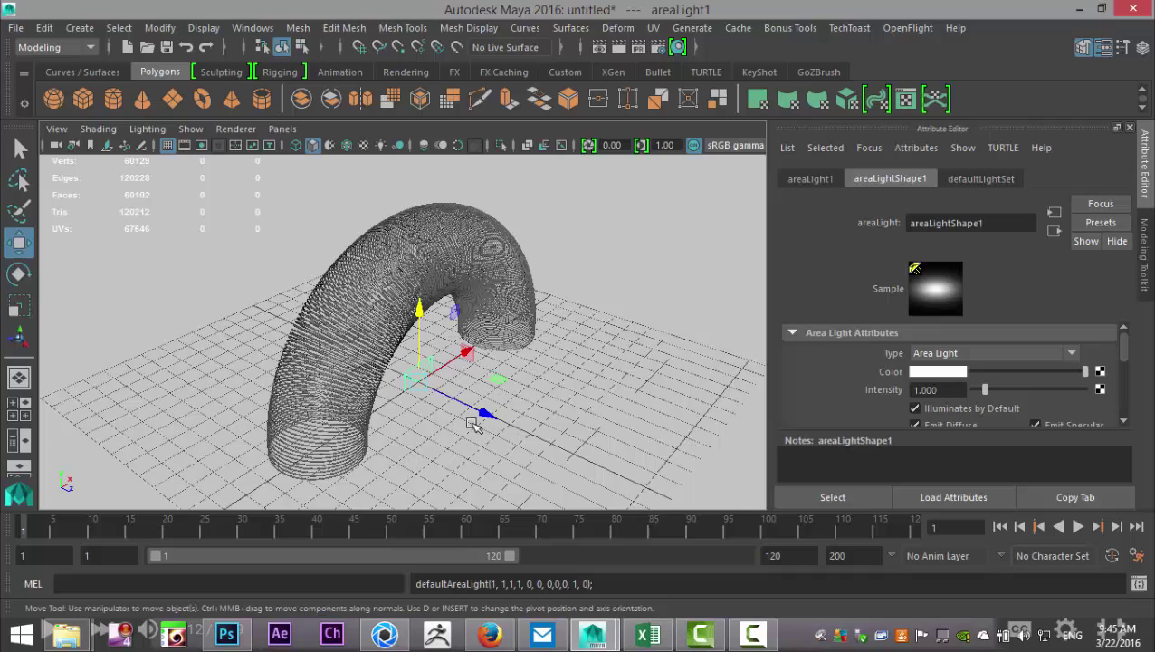
{"action": "left_click_drag", "start_coordinate": [497, 416], "coordinate": [760, 487]}
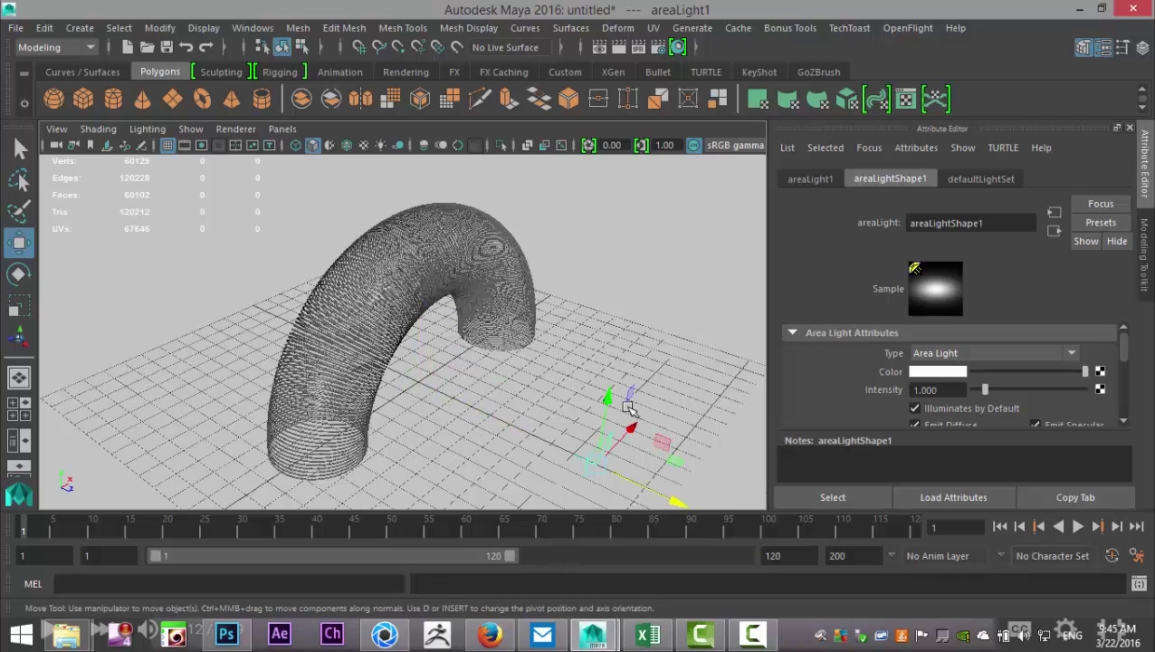
{"action": "left_click_drag", "start_coordinate": [608, 399], "coordinate": [615, 271]}
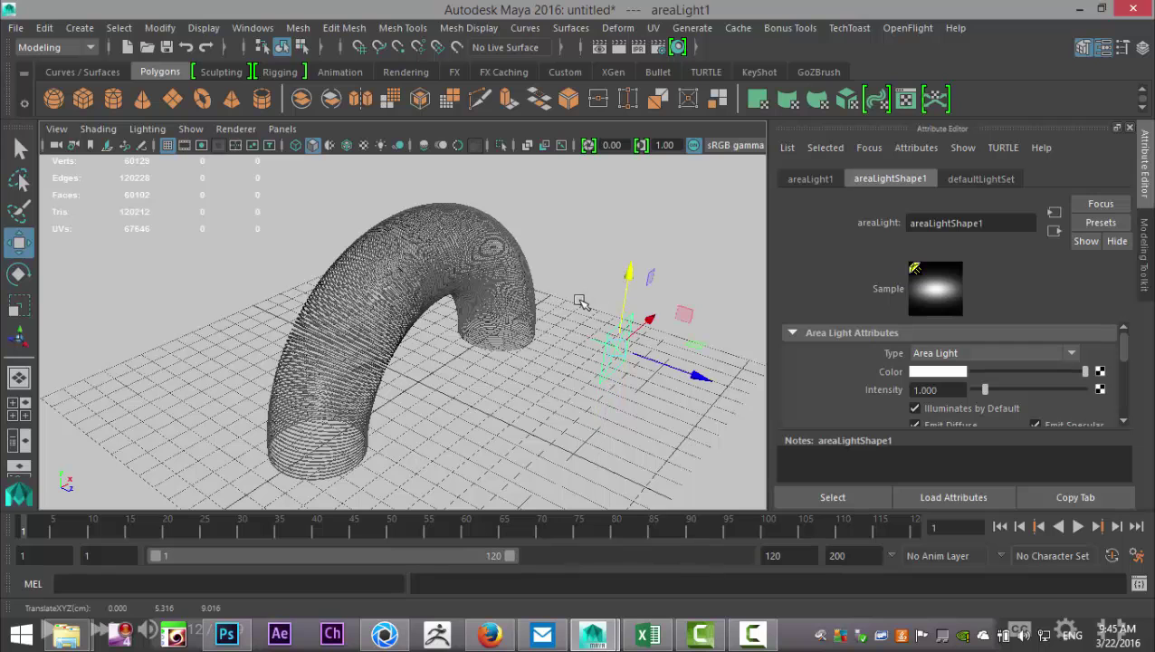
Show scene lighting in the viewport, then aim the area light at the arch's centre and move it beside the arch's near end.
{"action": "key", "text": "7"}
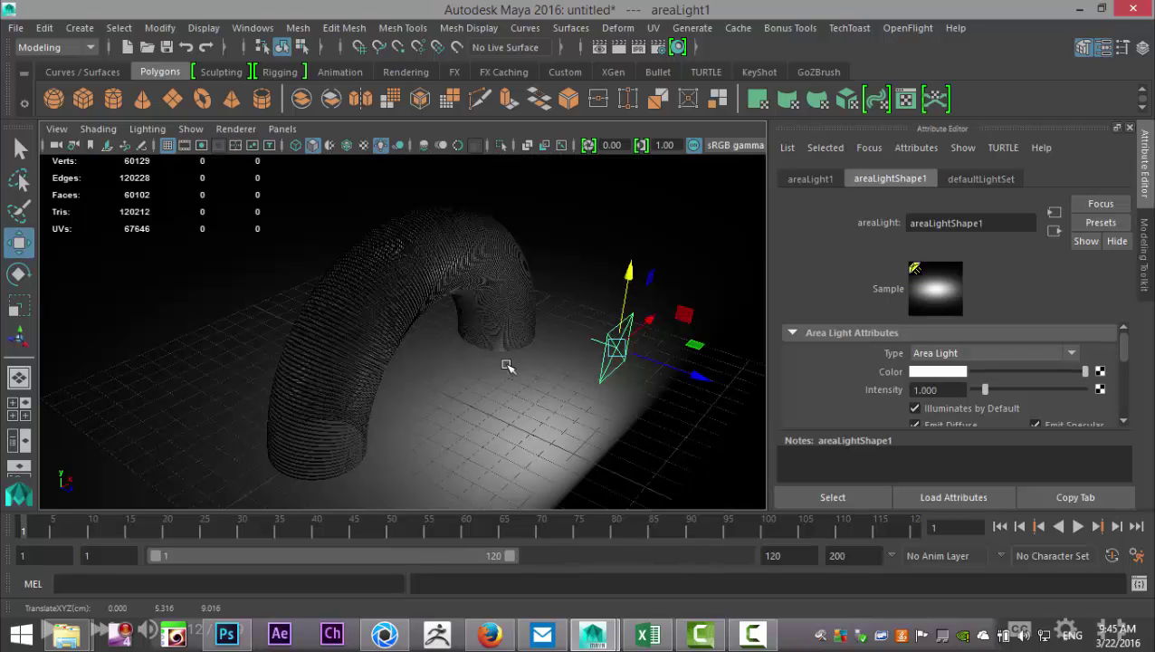
{"action": "left_click_drag", "start_coordinate": [506, 364], "coordinate": [476, 423], "text": "alt"}
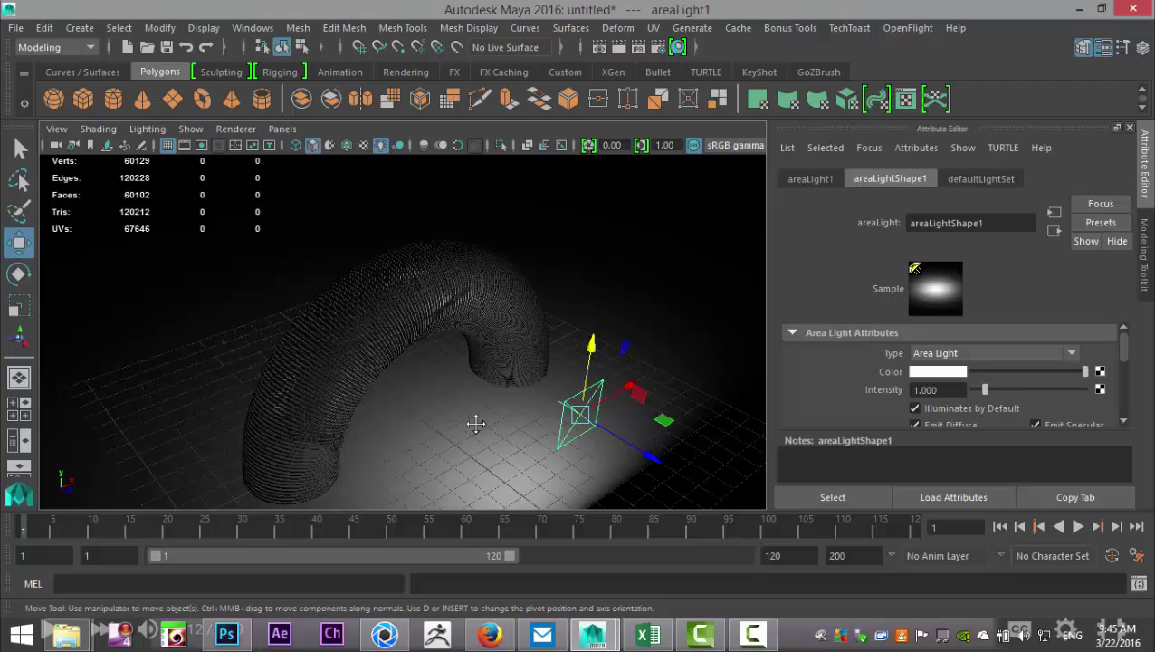
{"action": "key", "text": "t"}
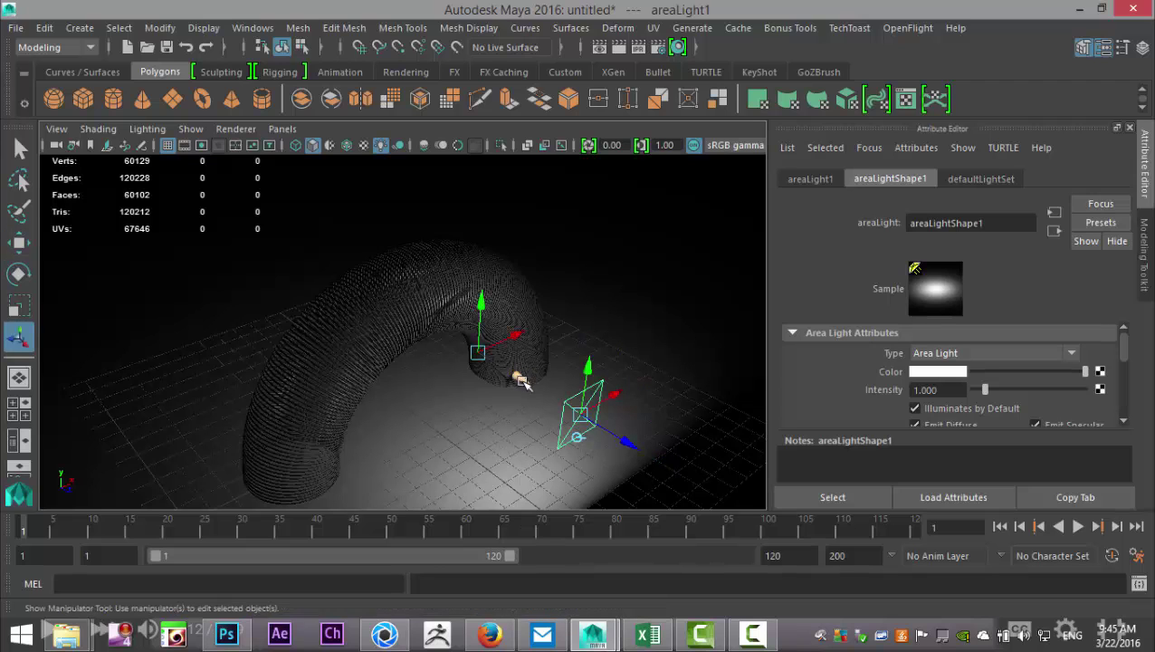
{"action": "left_click_drag", "start_coordinate": [521, 379], "coordinate": [439, 353]}
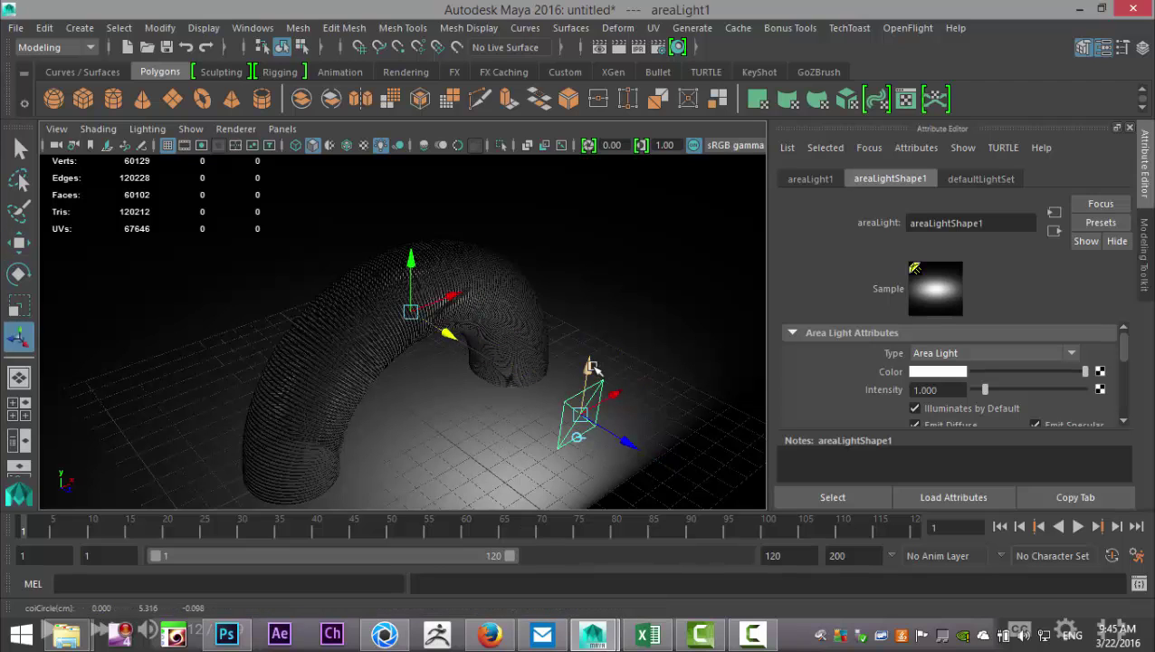
{"action": "left_click_drag", "start_coordinate": [590, 367], "coordinate": [361, 413]}
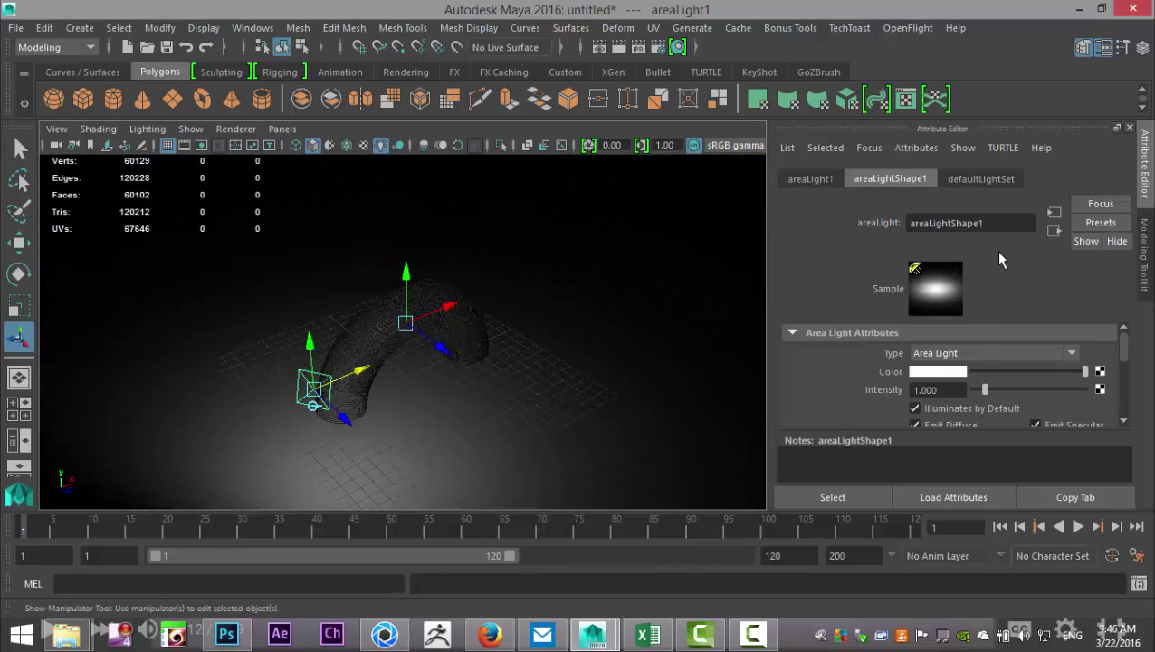
Turn on ray trace shadows for the area light.
{"action": "scroll", "coordinate": [1024, 333], "scroll_direction": "down", "scroll_amount": 5}
{"action": "scroll", "coordinate": [1022, 335], "scroll_direction": "down", "scroll_amount": 2}
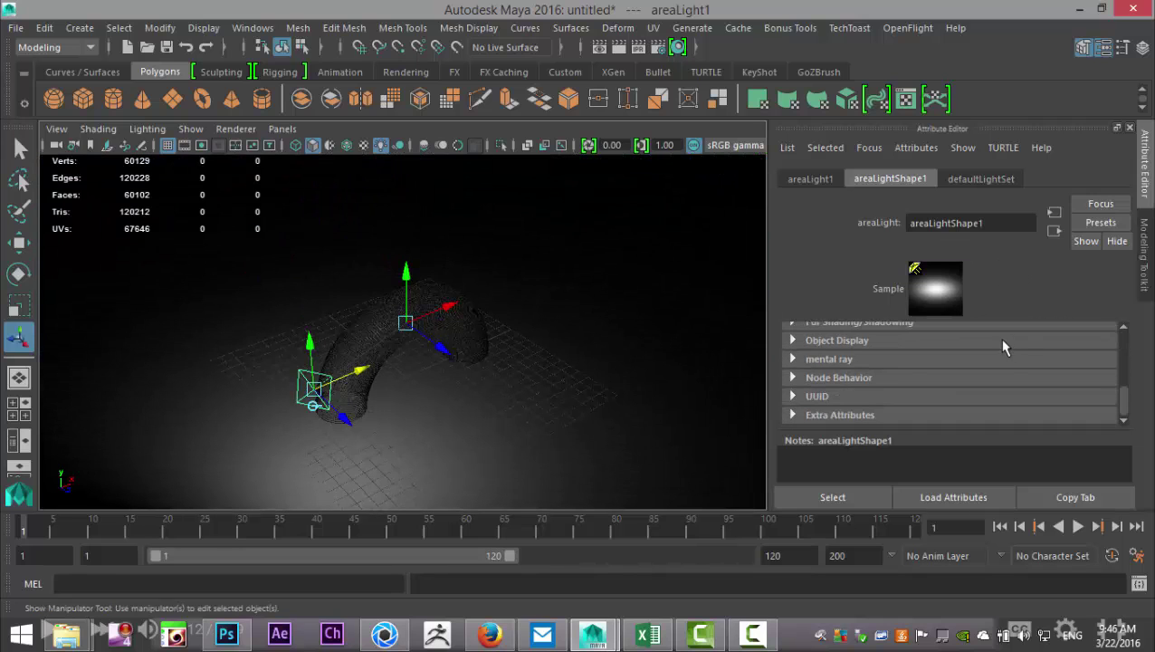
{"action": "scroll", "coordinate": [999, 338], "scroll_direction": "up", "scroll_amount": 2}
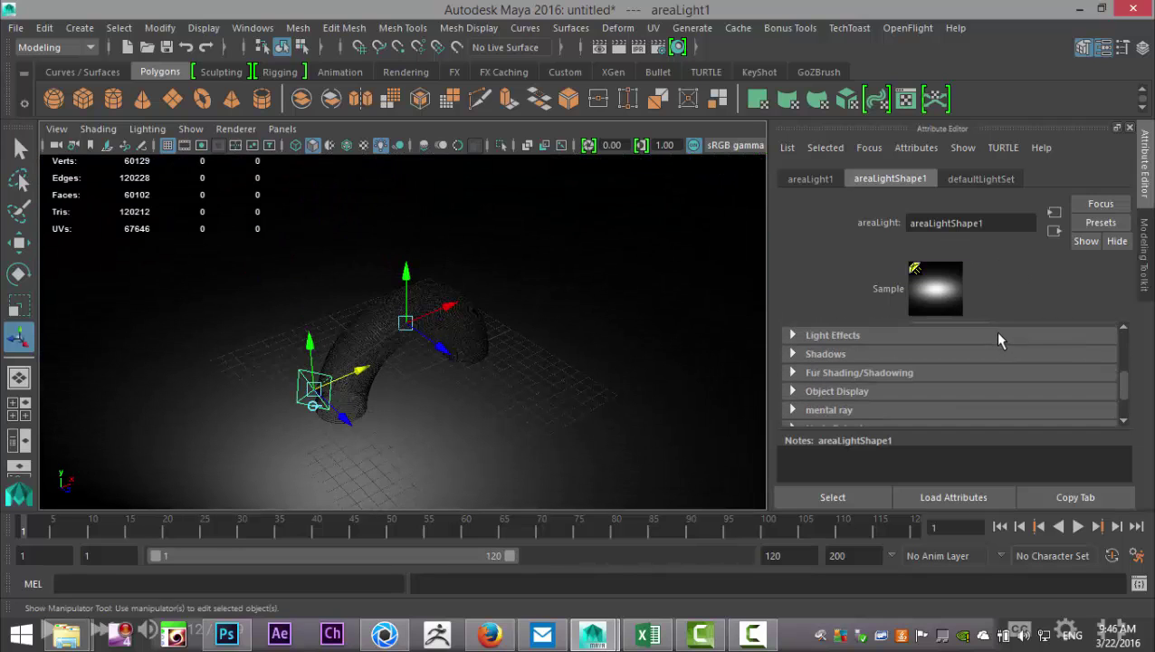
{"action": "left_click", "coordinate": [792, 353]}
{"action": "scroll", "coordinate": [1000, 367], "scroll_direction": "down", "scroll_amount": 5}
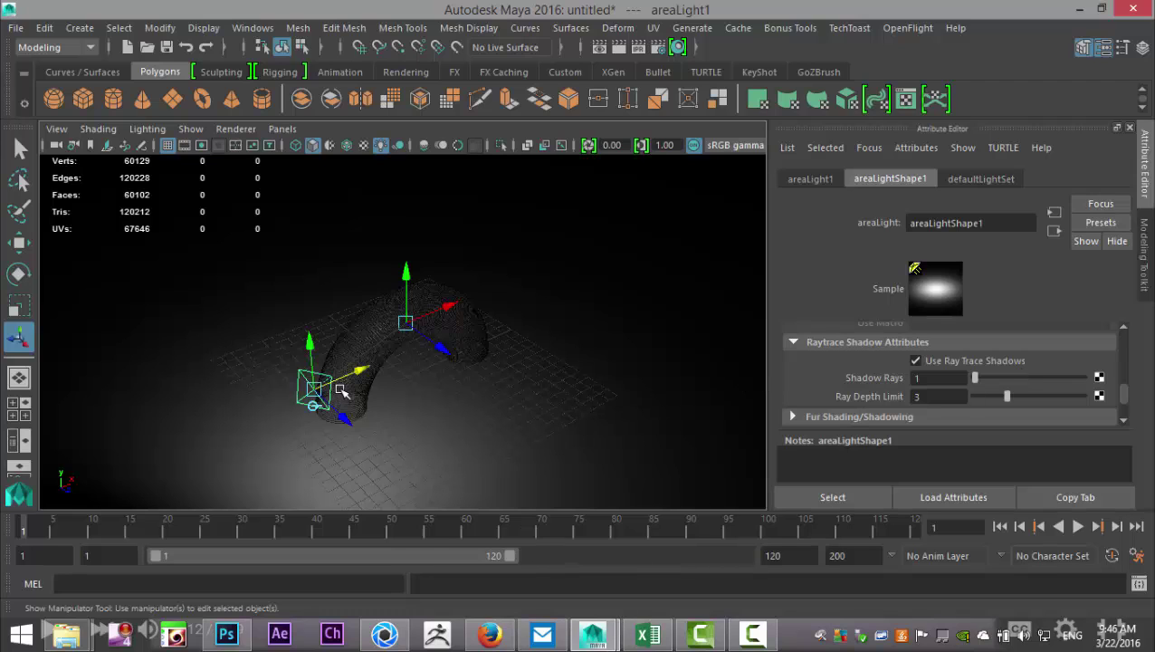
Duplicate the area light, place the copy higher on the opposite side of the arch, and turn off its ray trace shadows.
{"action": "key", "text": "ctrl+d"}
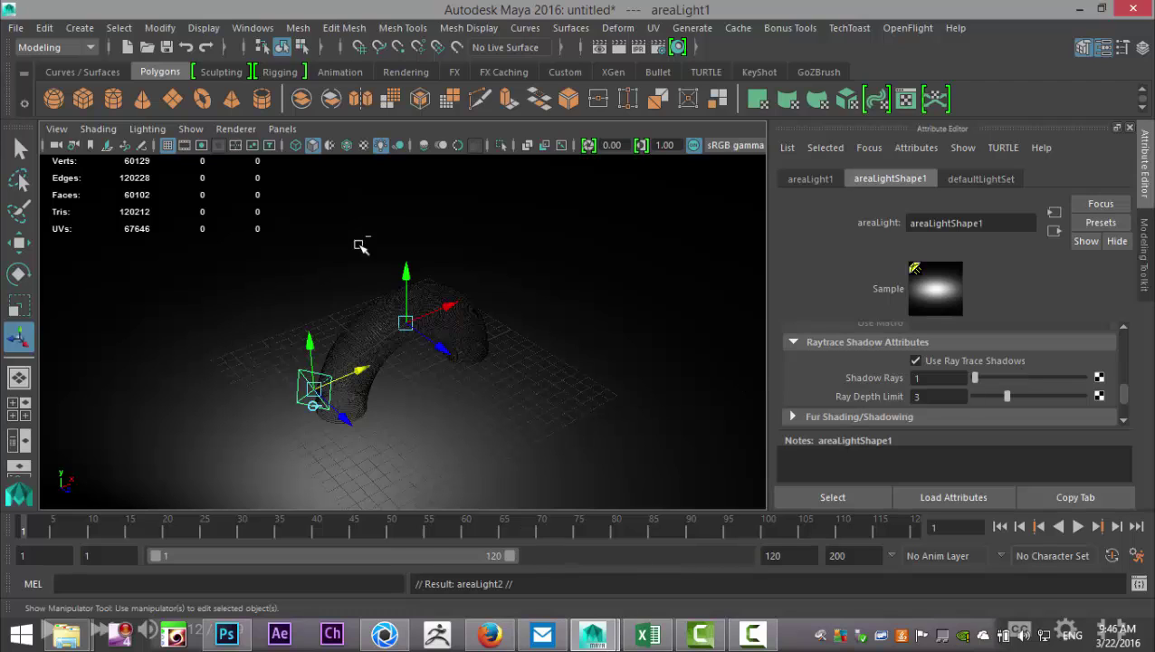
{"action": "left_click_drag", "start_coordinate": [349, 380], "coordinate": [606, 295]}
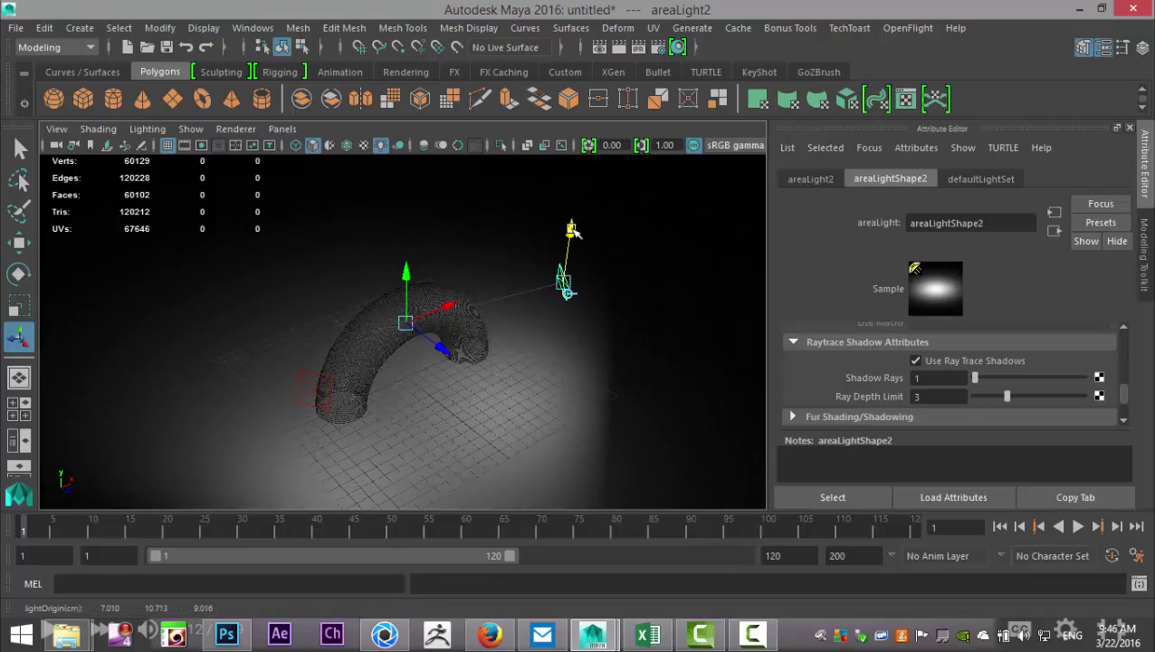
{"action": "left_click_drag", "start_coordinate": [572, 231], "coordinate": [579, 245]}
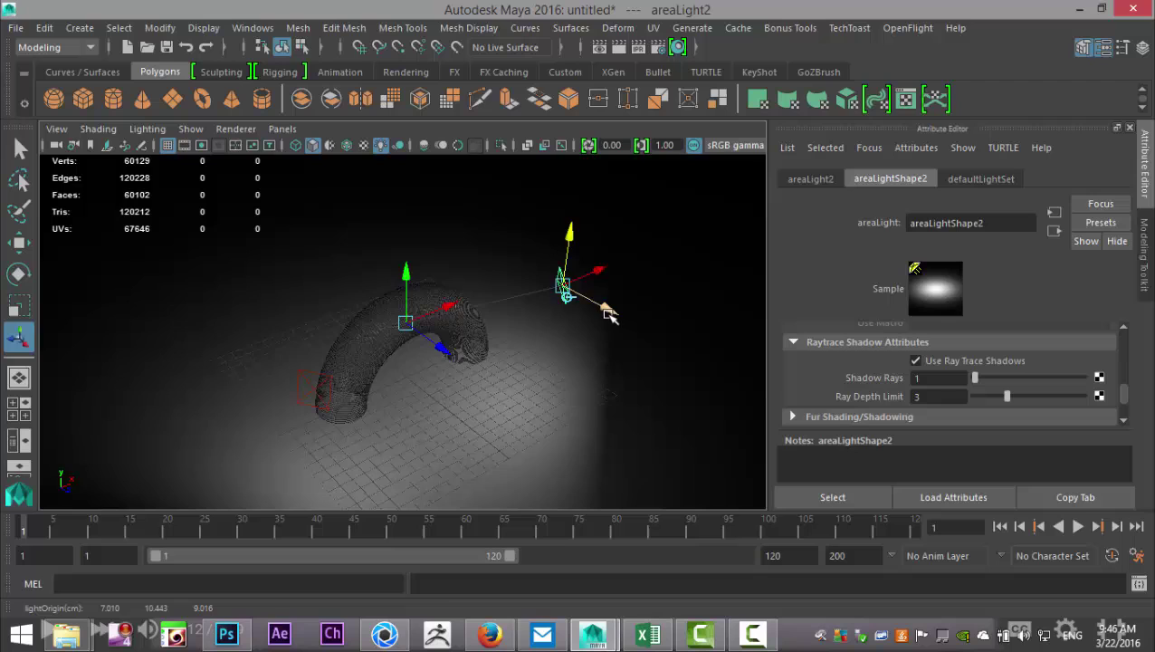
{"action": "left_click_drag", "start_coordinate": [610, 314], "coordinate": [696, 343]}
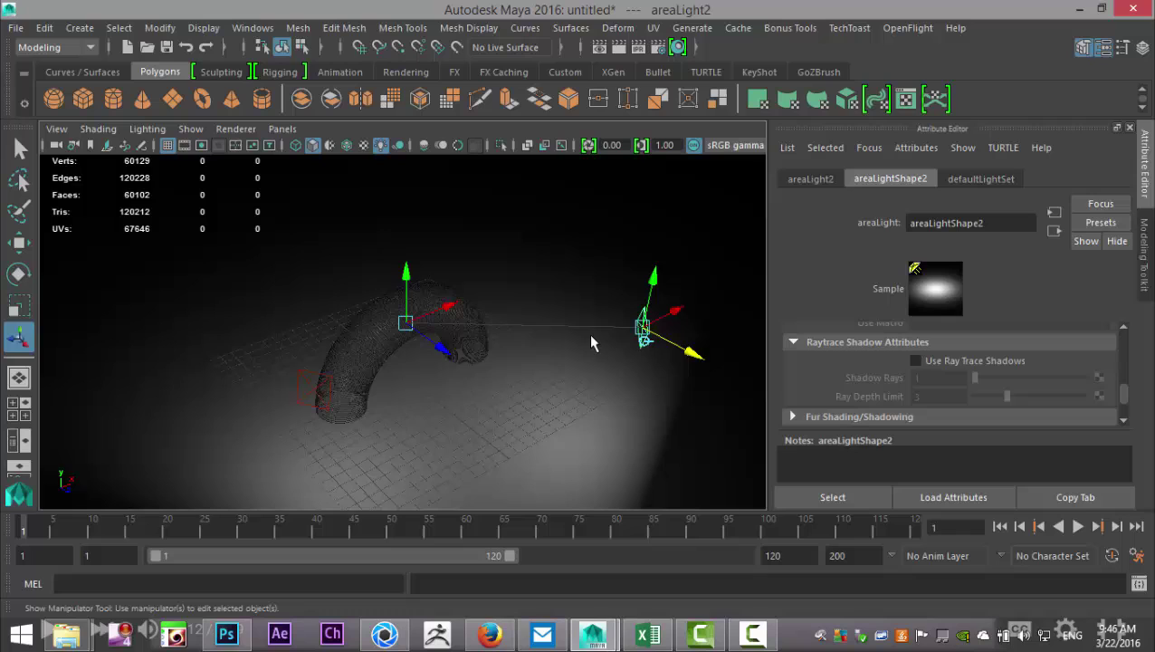
Set the second area light's intensity to 0.3 and move it behind and above the arch, to about Z -12.
{"action": "scroll", "coordinate": [952, 362], "scroll_direction": "up", "scroll_amount": 5}
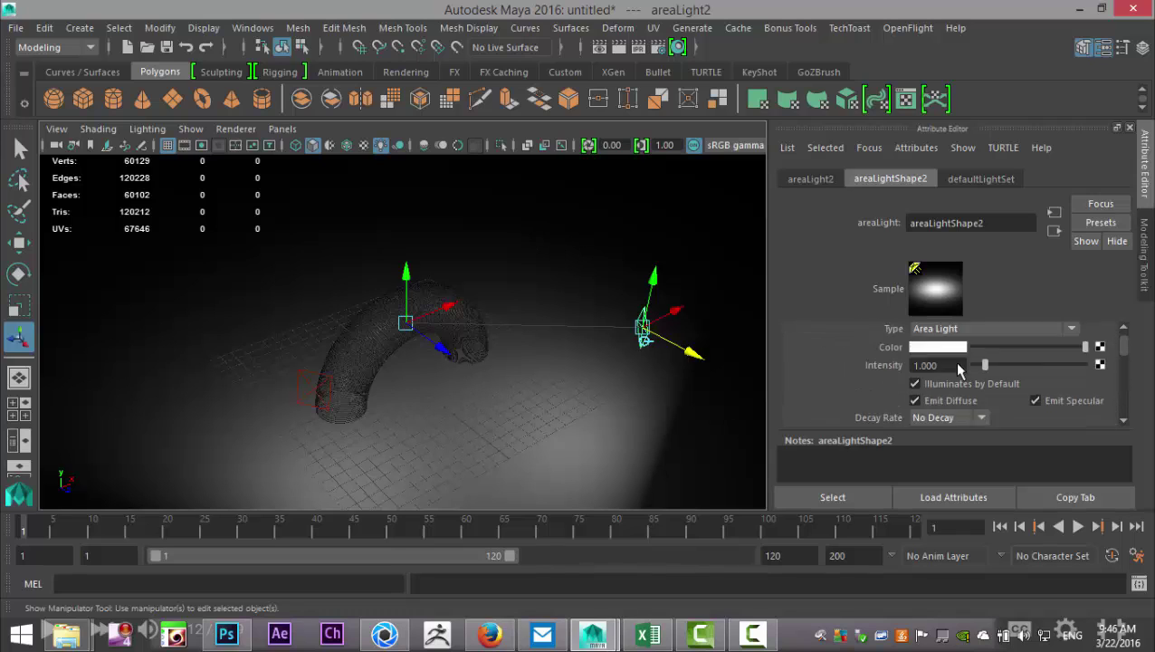
{"action": "scroll", "coordinate": [956, 363], "scroll_direction": "up", "scroll_amount": 1}
{"action": "double_click", "coordinate": [951, 389]}
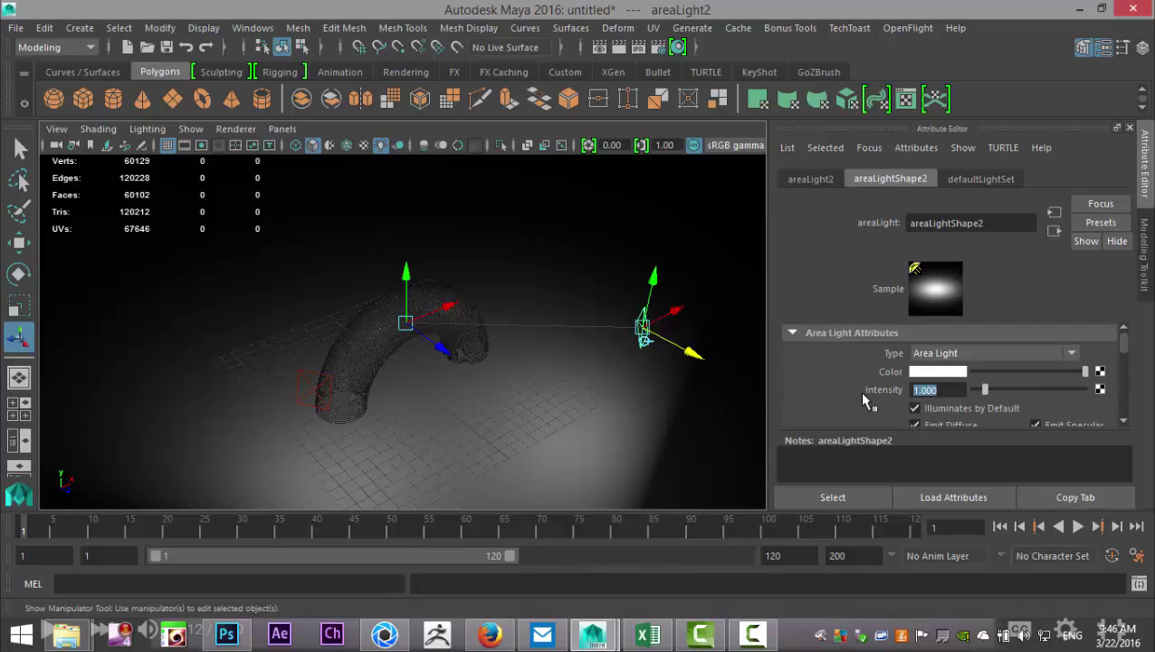
{"action": "type", "text": "0.3"}
{"action": "key", "text": "Return"}
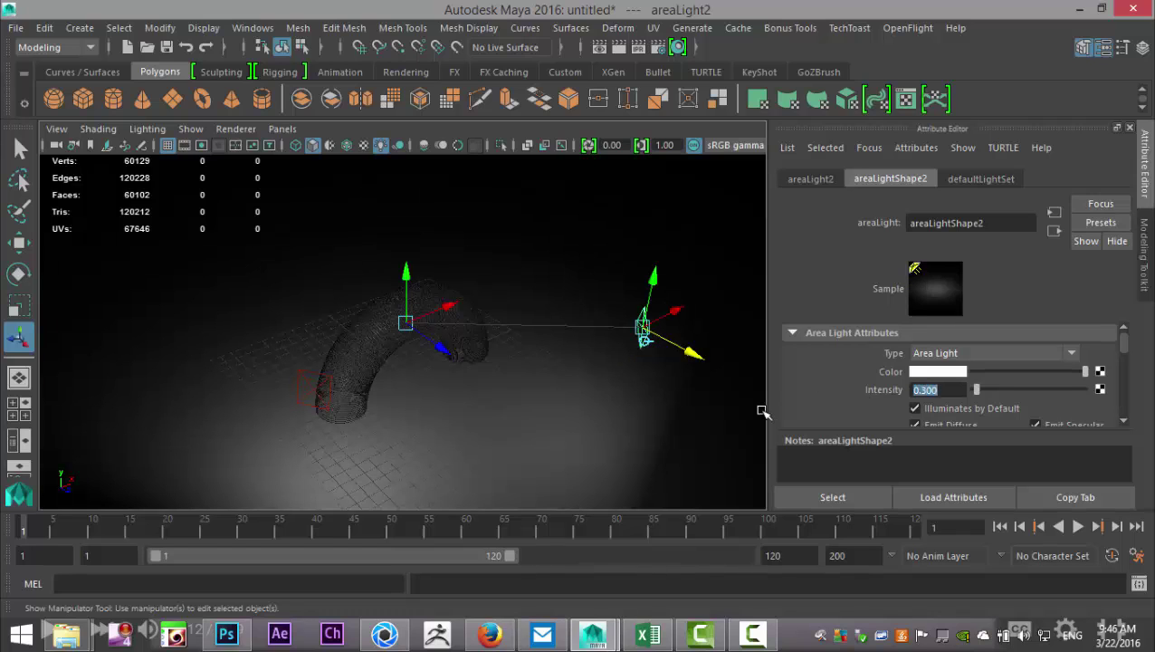
{"action": "left_click_drag", "start_coordinate": [643, 327], "coordinate": [407, 227]}
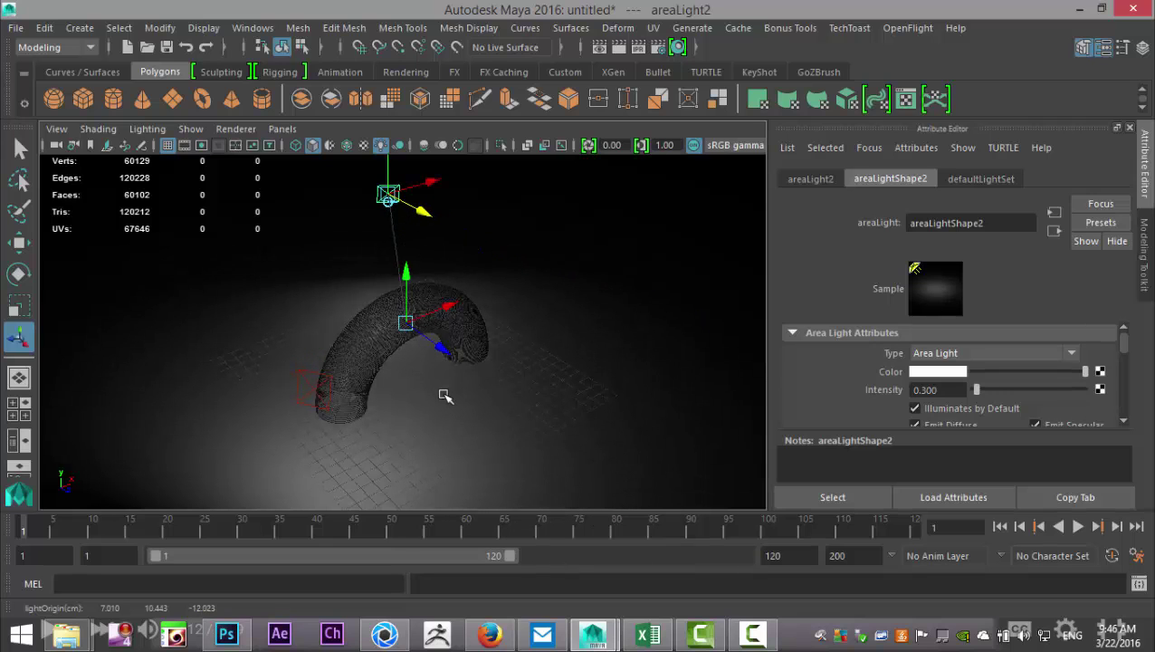
Frame the arch more closely in the perspective view and show the camera gate with its mask.
{"action": "scroll", "coordinate": [445, 396], "scroll_direction": "up", "scroll_amount": 4}
{"action": "left_click_drag", "start_coordinate": [444, 480], "coordinate": [454, 428], "text": "alt"}
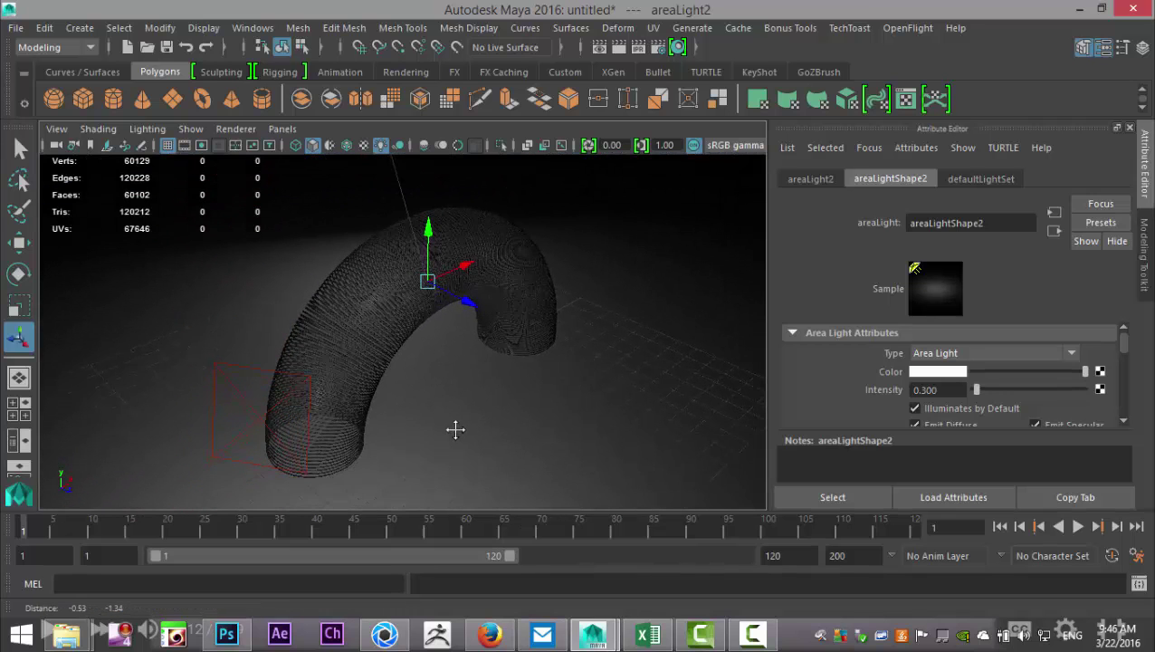
{"action": "scroll", "coordinate": [460, 432], "scroll_direction": "up", "scroll_amount": 2}
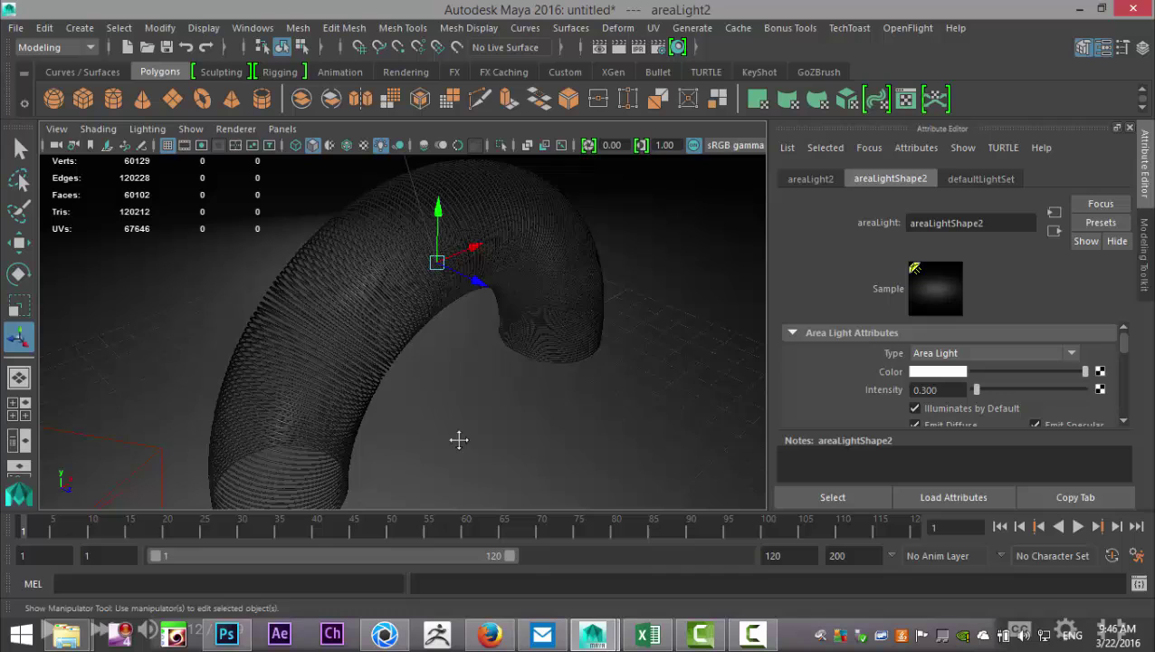
{"action": "scroll", "coordinate": [457, 440], "scroll_direction": "down", "scroll_amount": 1}
{"action": "left_click", "coordinate": [183, 146]}
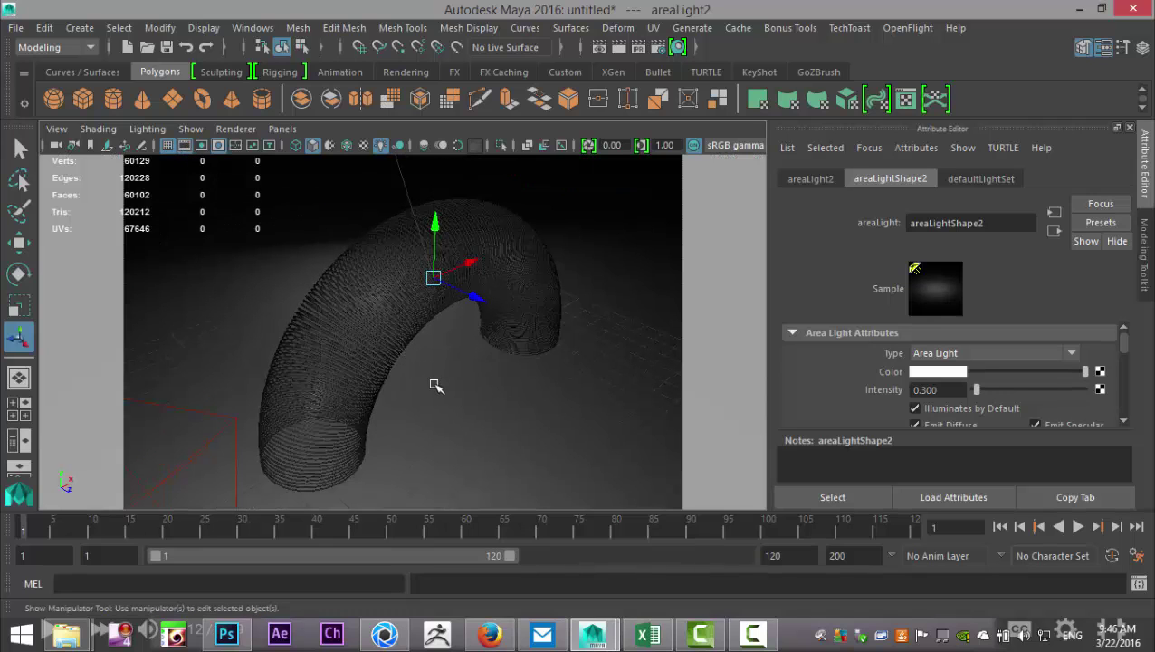
Open the render settings full size and disable the default light in the render options.
{"action": "left_click", "coordinate": [657, 47]}
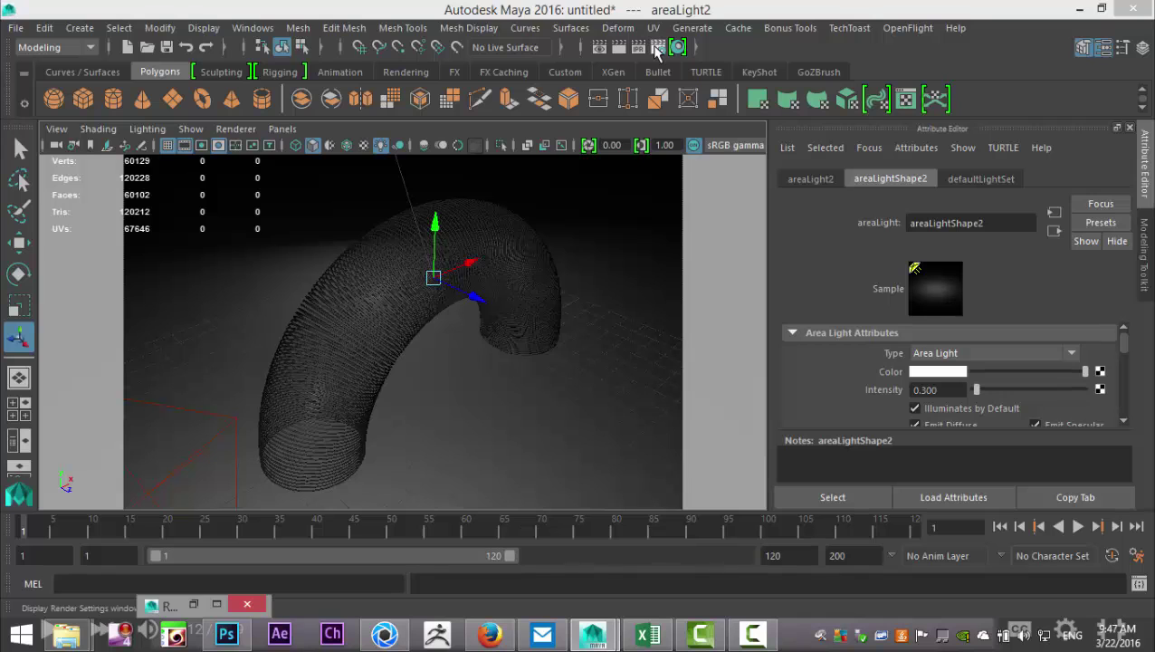
{"action": "left_click", "coordinate": [216, 604]}
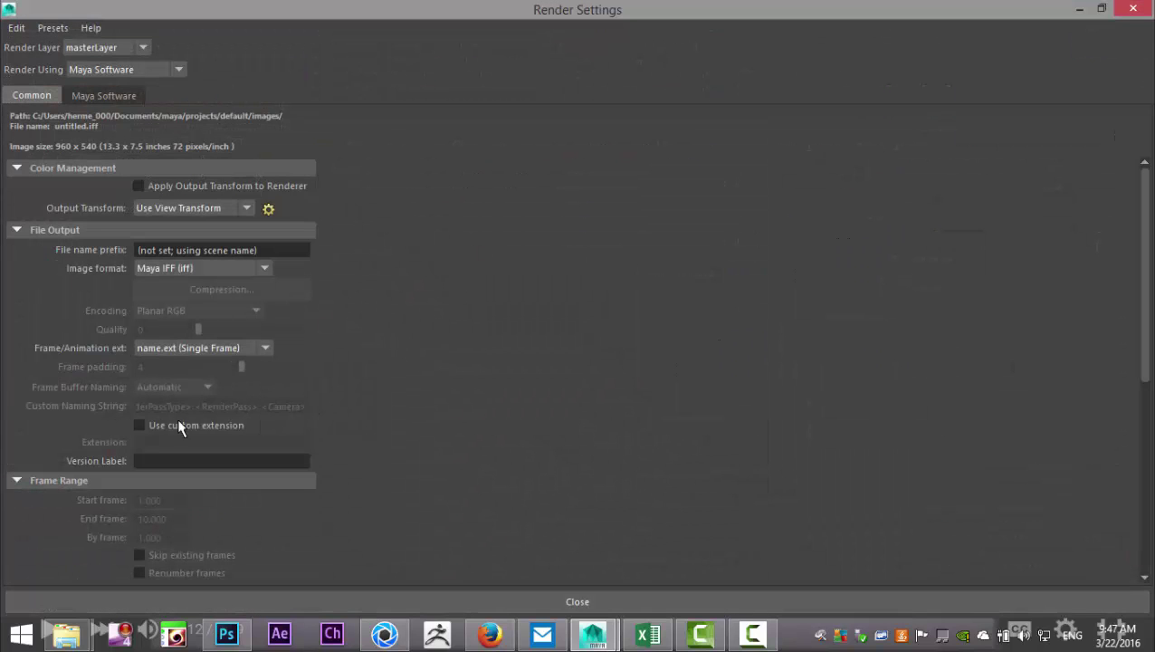
{"action": "scroll", "coordinate": [180, 290], "scroll_direction": "down", "scroll_amount": 10}
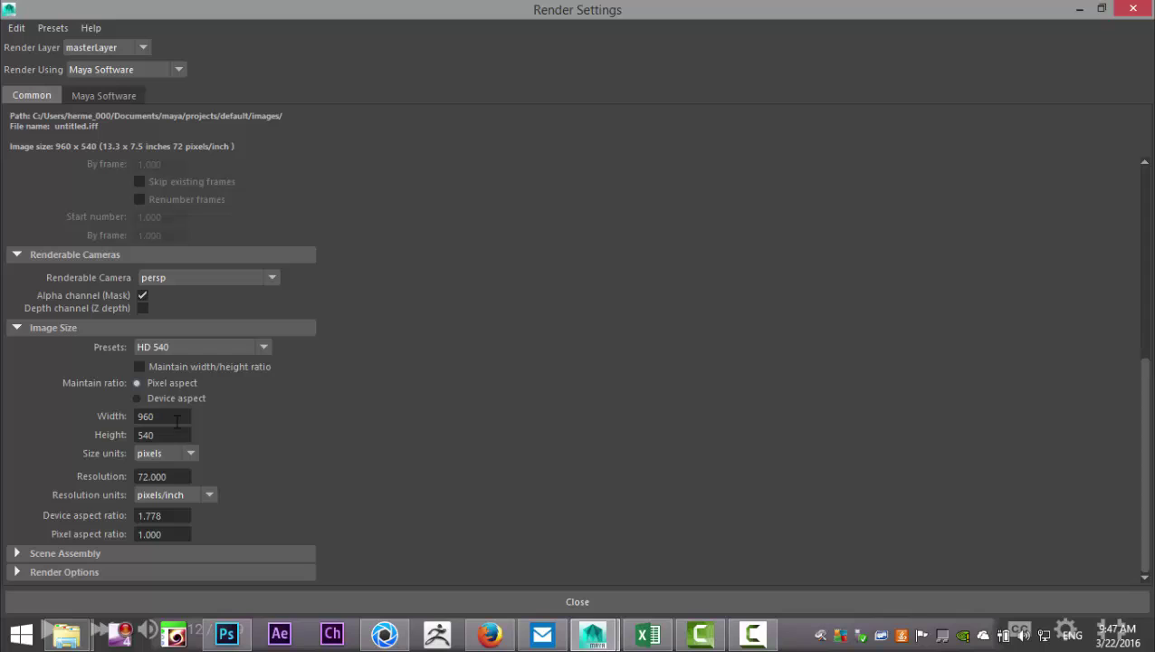
{"action": "left_click", "coordinate": [14, 575]}
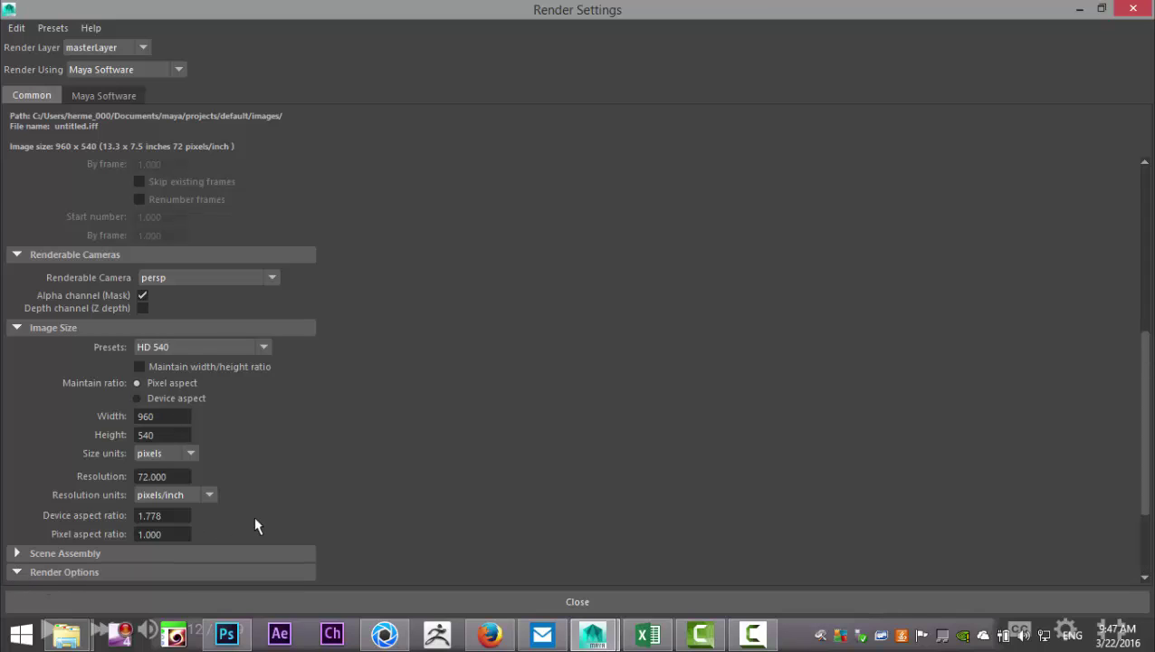
{"action": "scroll", "coordinate": [256, 525], "scroll_direction": "down", "scroll_amount": 3}
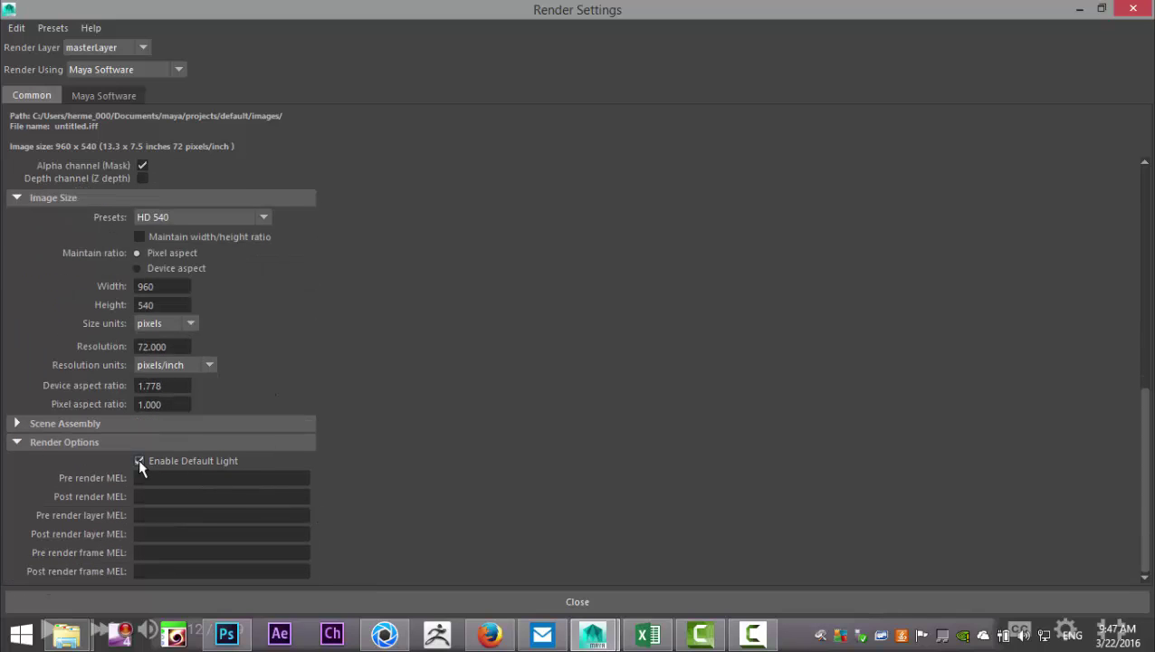
Set the render image size to the HD 720 preset.
{"action": "scroll", "coordinate": [336, 316], "scroll_direction": "up", "scroll_amount": 4}
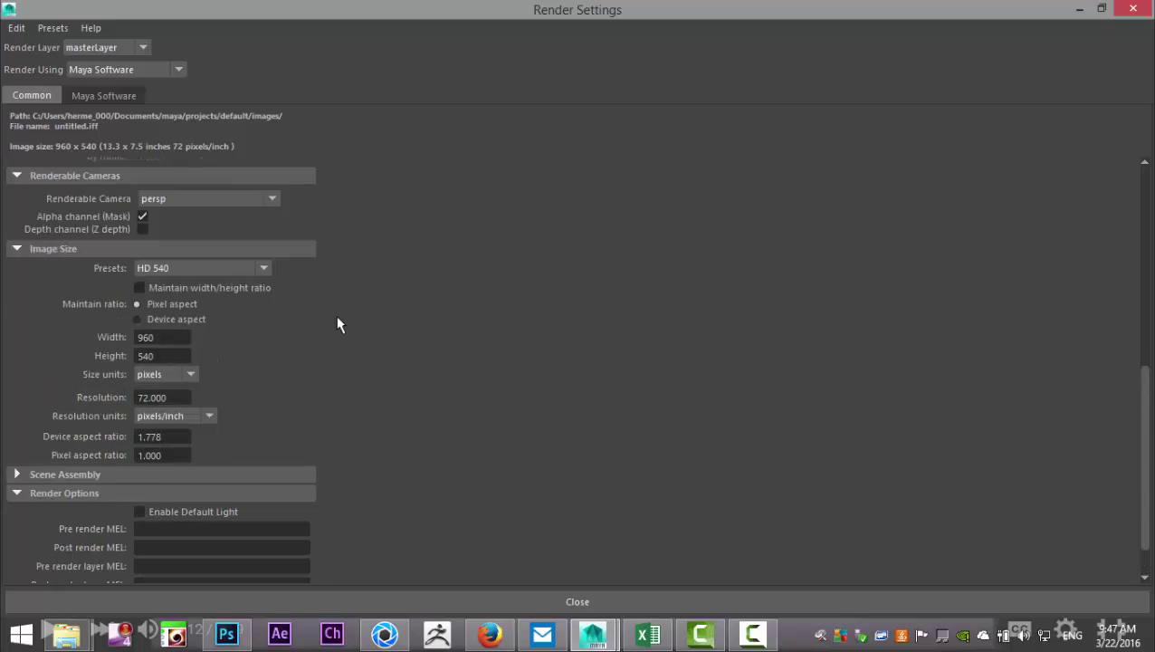
{"action": "left_click", "coordinate": [200, 368]}
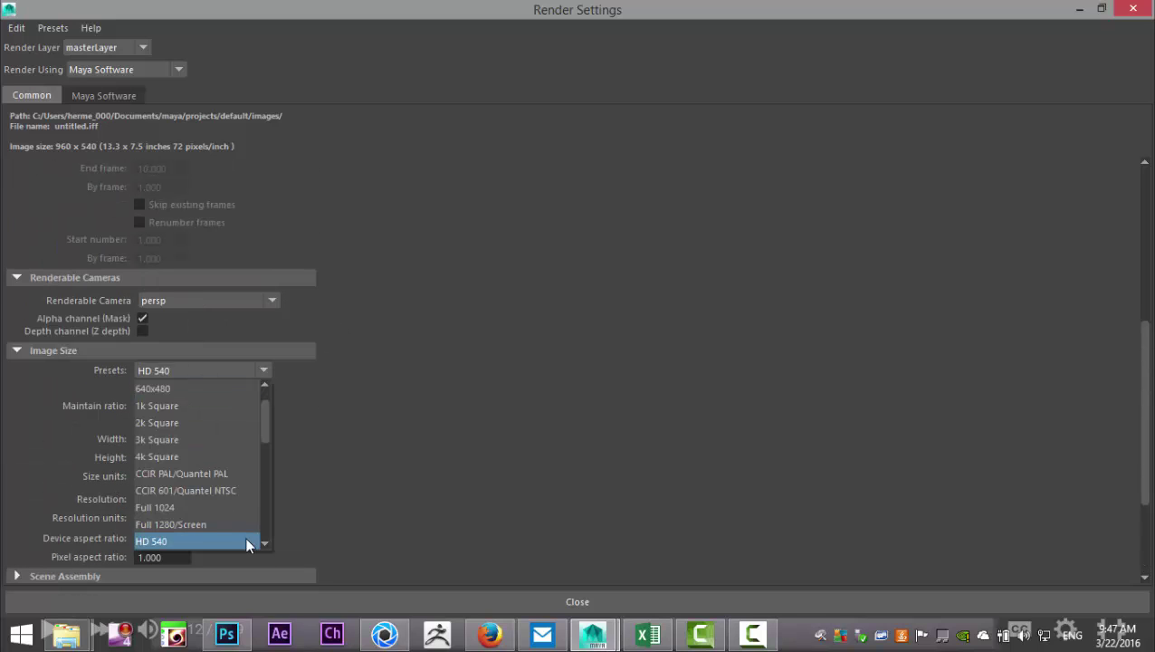
{"action": "mouse_move", "coordinate": [265, 542]}
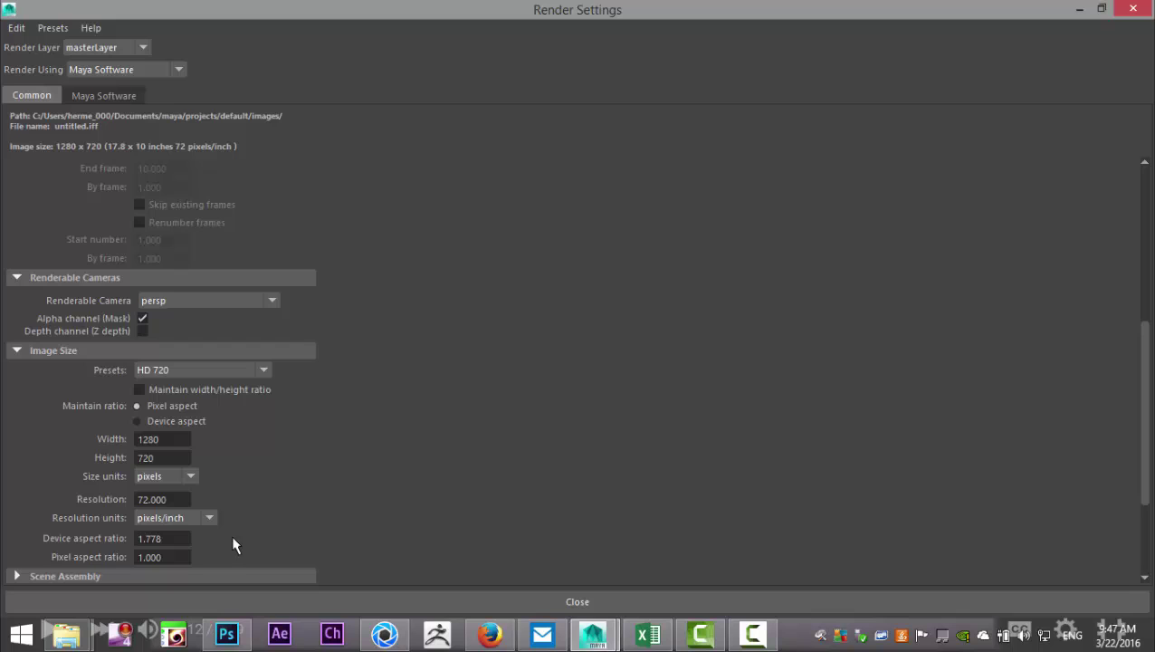
Switch the renderer to mental ray.
{"action": "scroll", "coordinate": [523, 514], "scroll_direction": "up", "scroll_amount": 6}
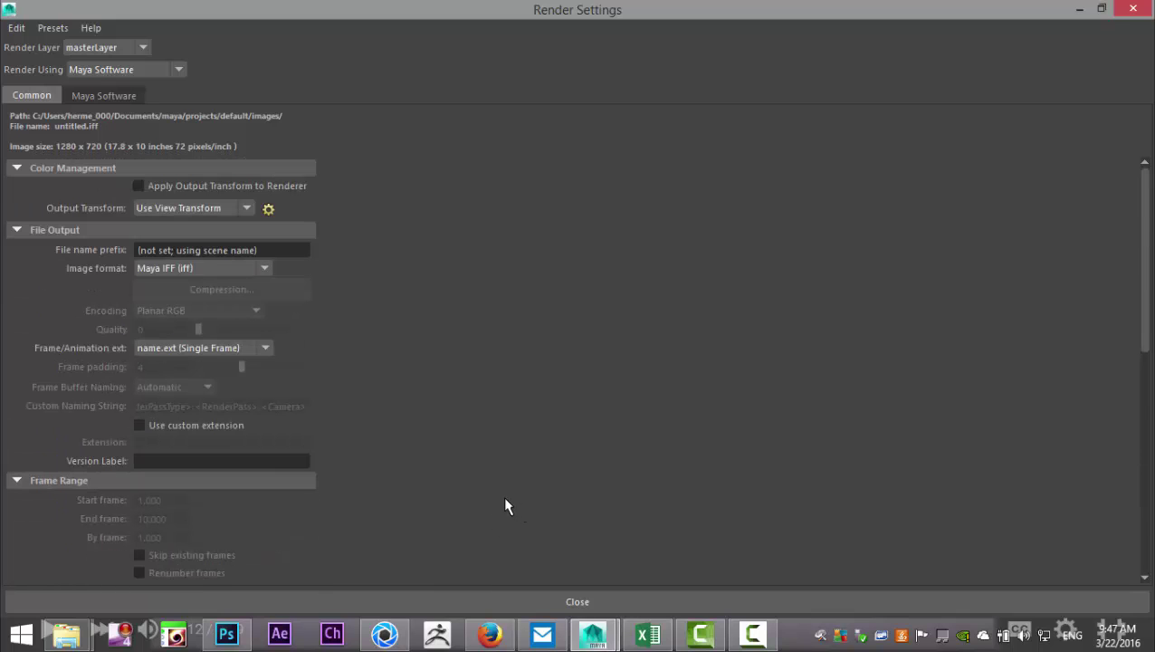
{"action": "scroll", "coordinate": [441, 502], "scroll_direction": "down", "scroll_amount": 8}
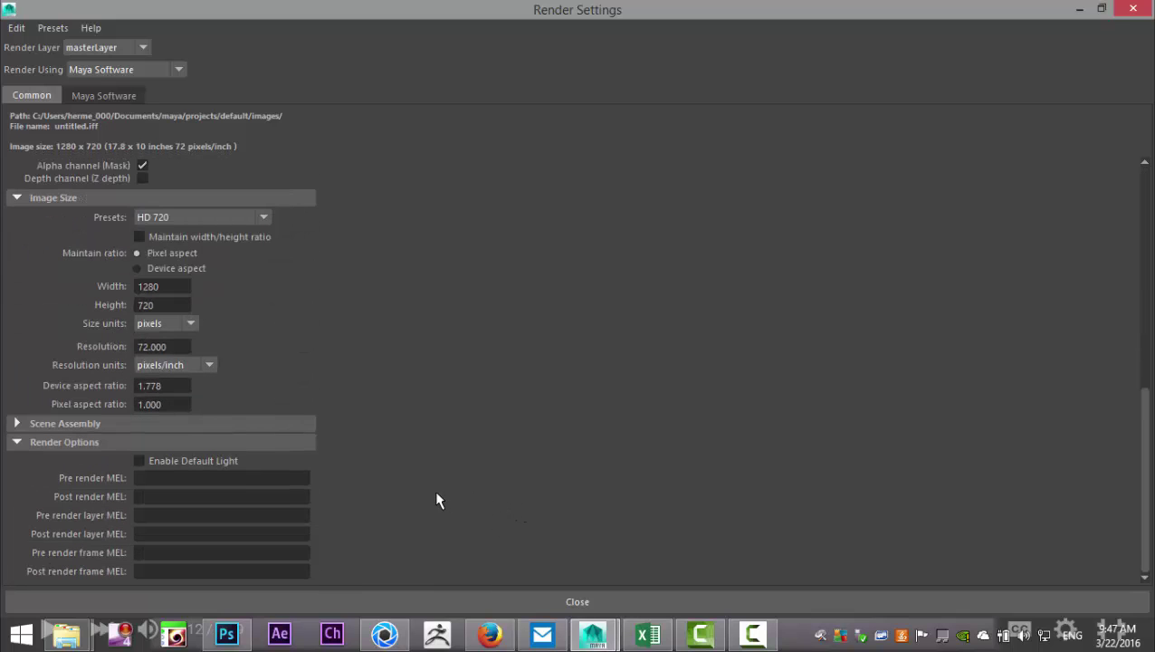
{"action": "scroll", "coordinate": [436, 500], "scroll_direction": "up", "scroll_amount": 10}
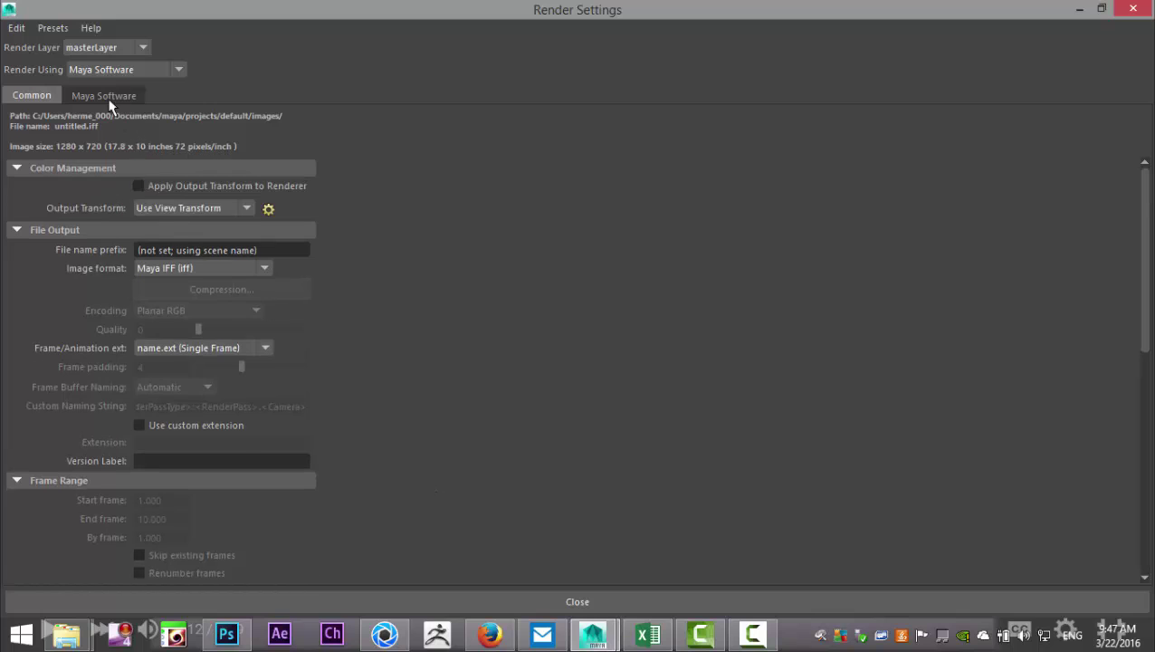
{"action": "left_click", "coordinate": [118, 73]}
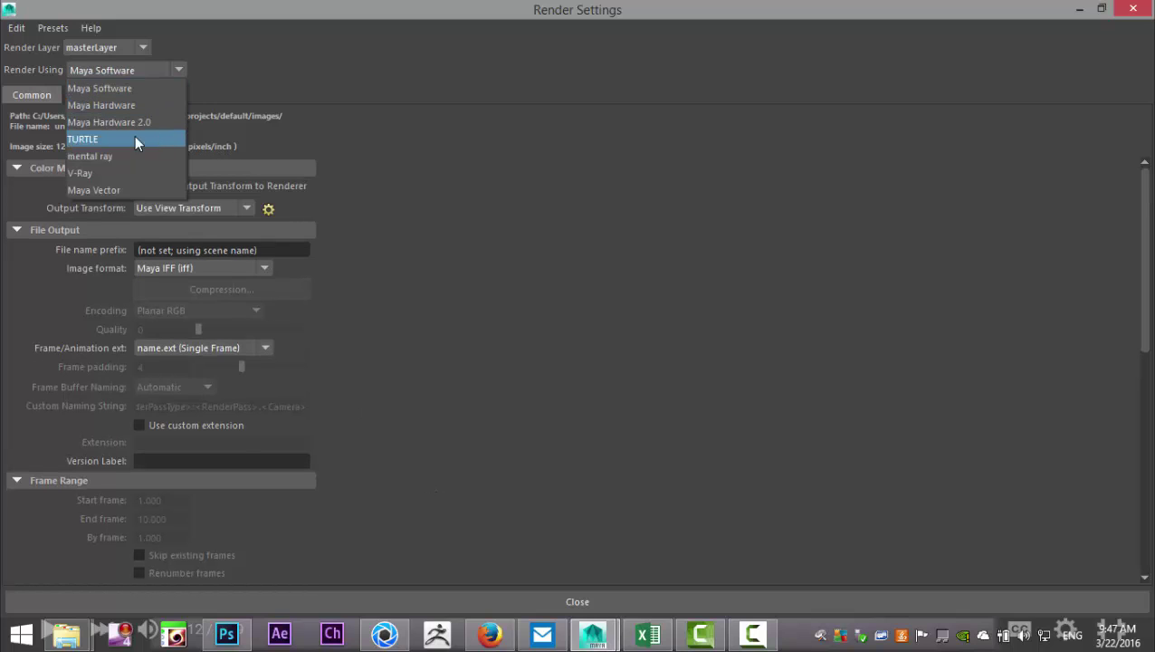
{"action": "left_click", "coordinate": [126, 157]}
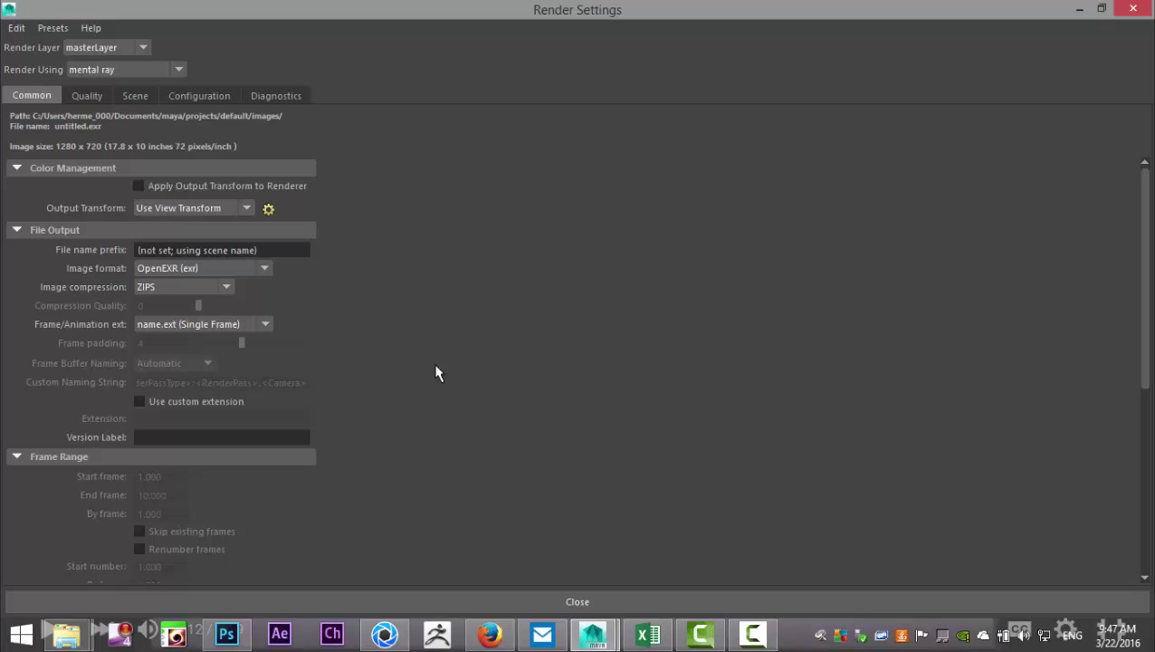
Raise mental ray's overall sampling quality to 1.50.
{"action": "scroll", "coordinate": [437, 376], "scroll_direction": "down", "scroll_amount": 5}
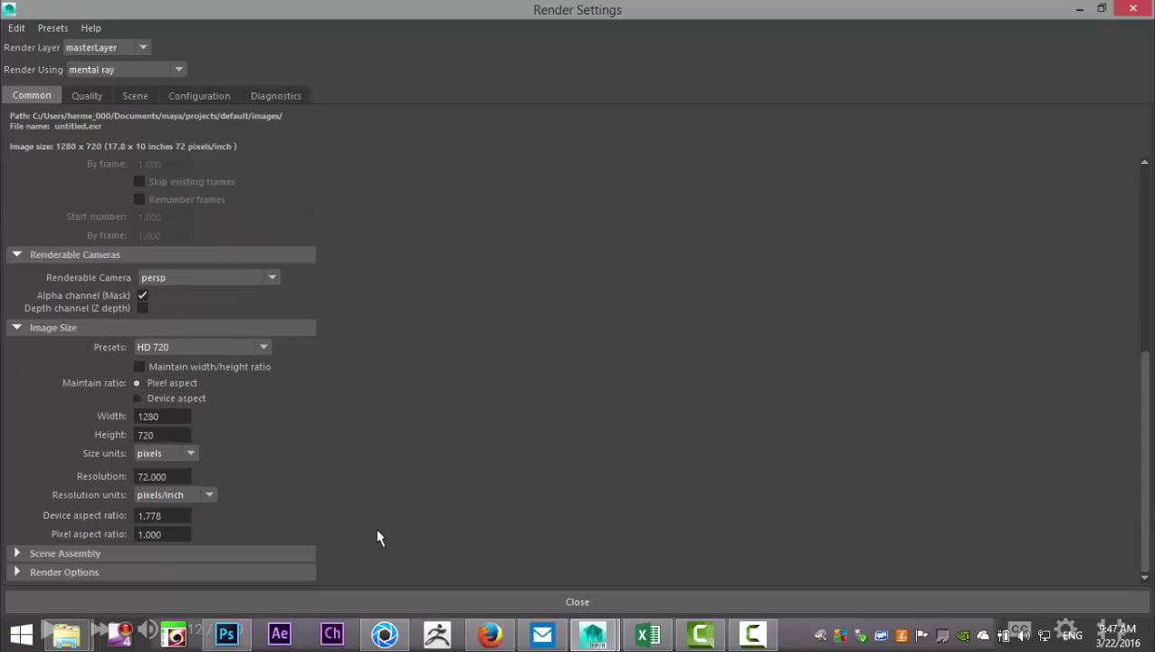
{"action": "scroll", "coordinate": [378, 534], "scroll_direction": "up", "scroll_amount": 5}
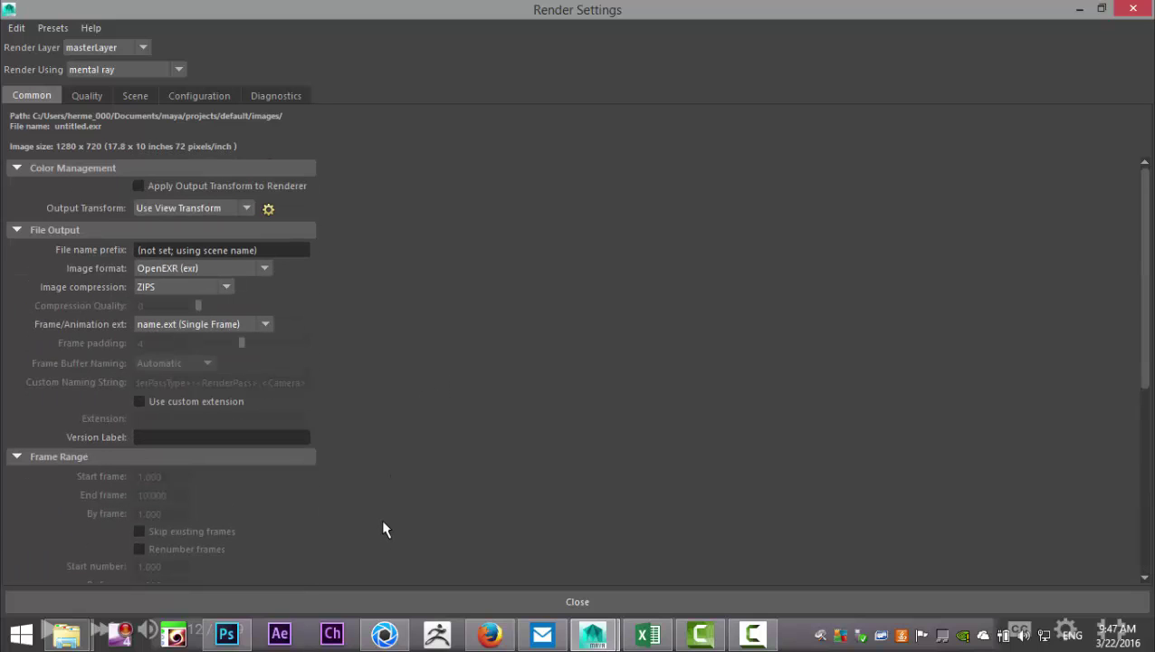
{"action": "left_click", "coordinate": [86, 95]}
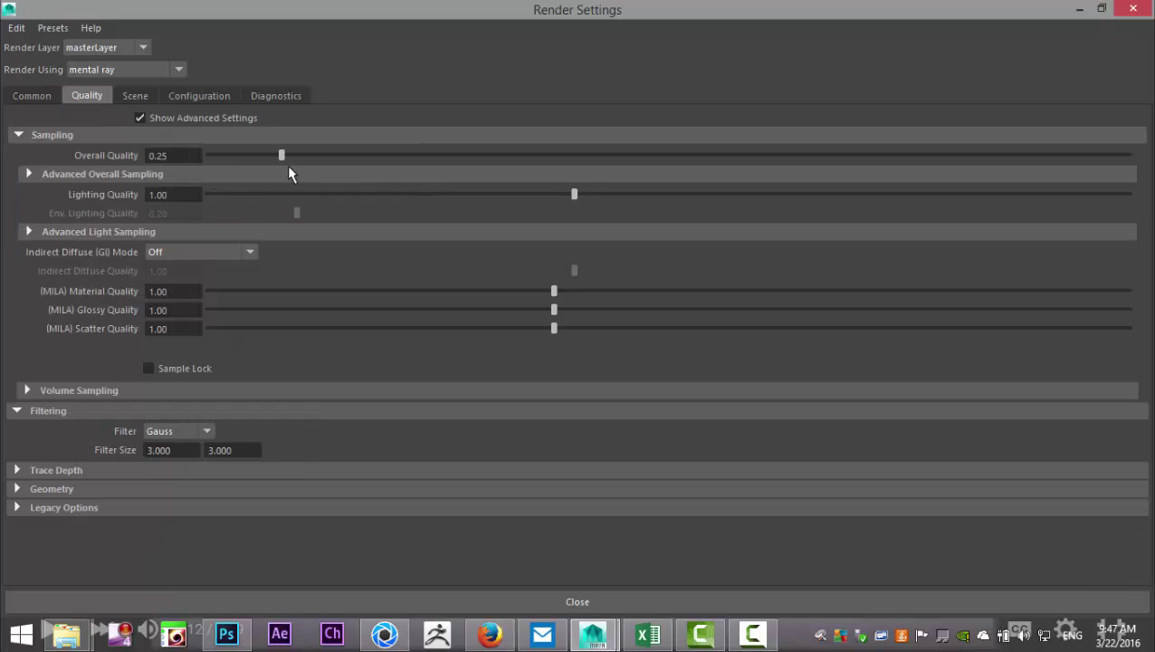
{"action": "left_click_drag", "start_coordinate": [281, 155], "coordinate": [886, 189]}
Enable Global Illumination in mental ray's legacy quality options and minimize the render settings.
{"action": "left_click", "coordinate": [136, 95]}
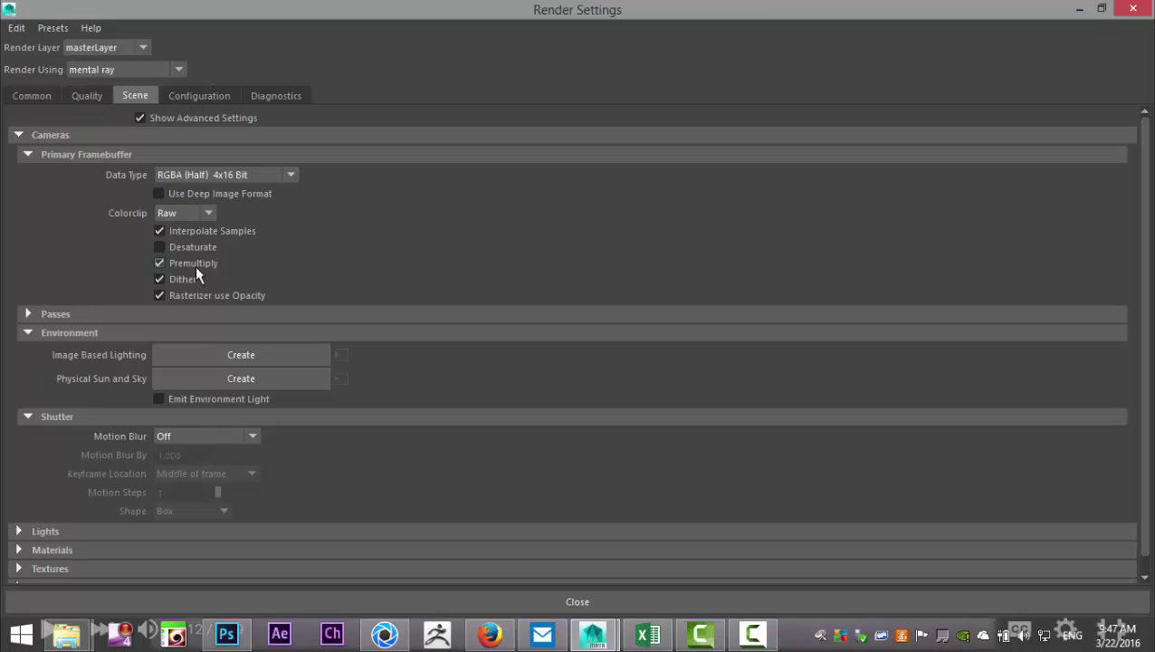
{"action": "left_click", "coordinate": [86, 101]}
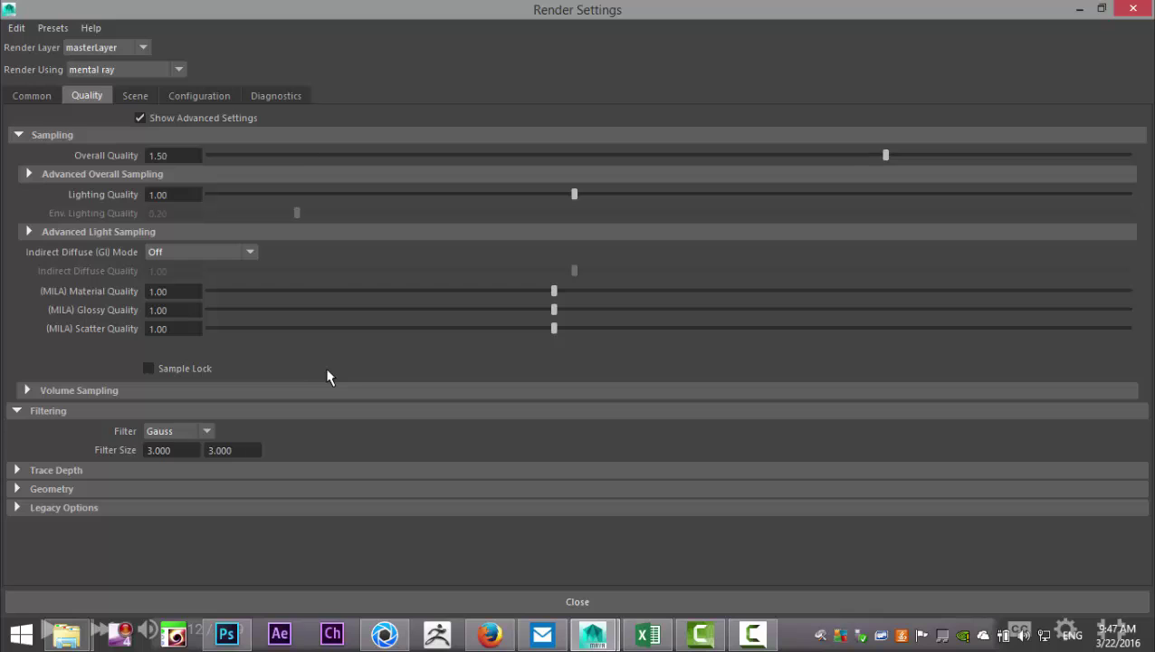
{"action": "left_click", "coordinate": [17, 507]}
{"action": "scroll", "coordinate": [397, 503], "scroll_direction": "down", "scroll_amount": 5}
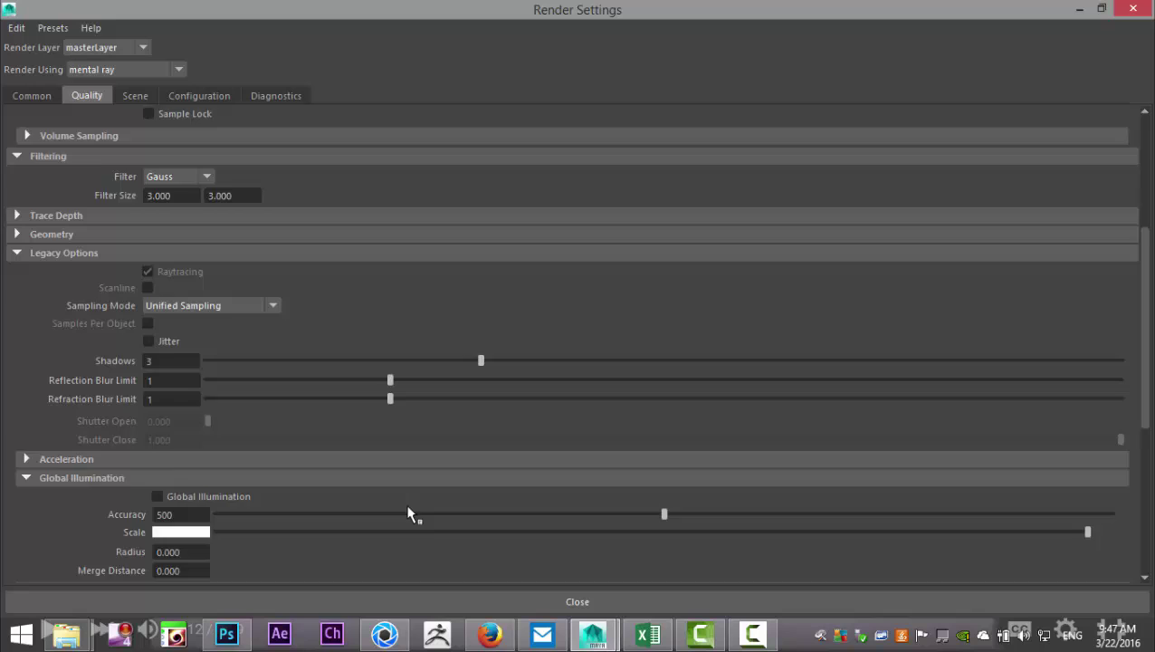
{"action": "scroll", "coordinate": [407, 514], "scroll_direction": "down", "scroll_amount": 3}
{"action": "left_click", "coordinate": [157, 394]}
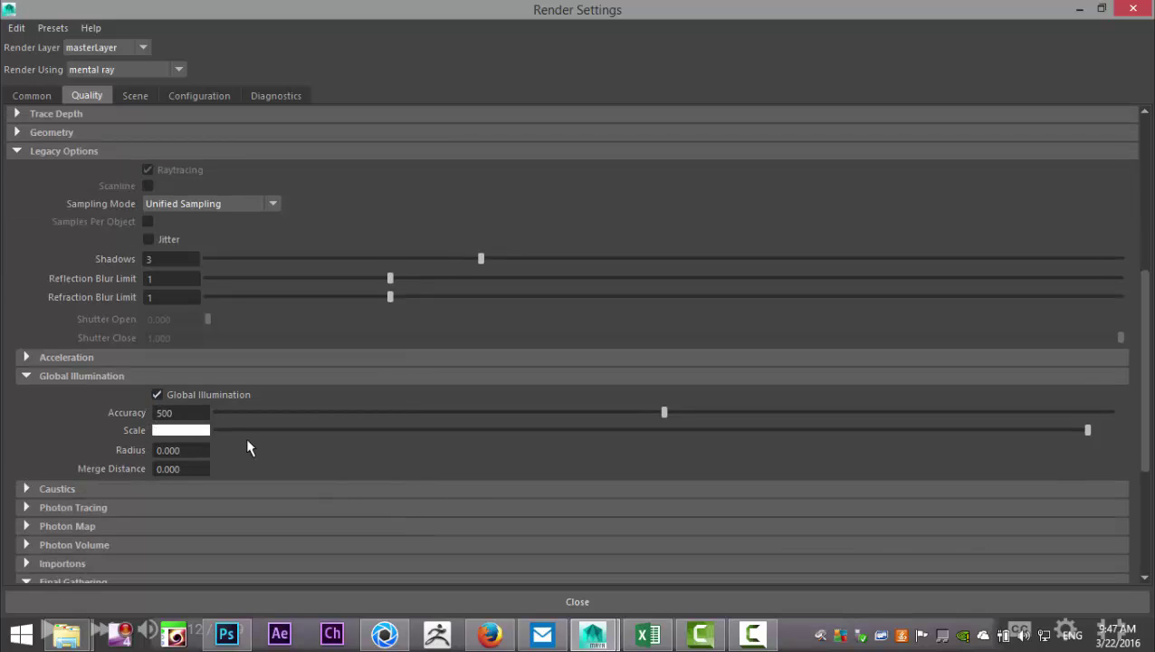
{"action": "scroll", "coordinate": [304, 461], "scroll_direction": "up", "scroll_amount": 10}
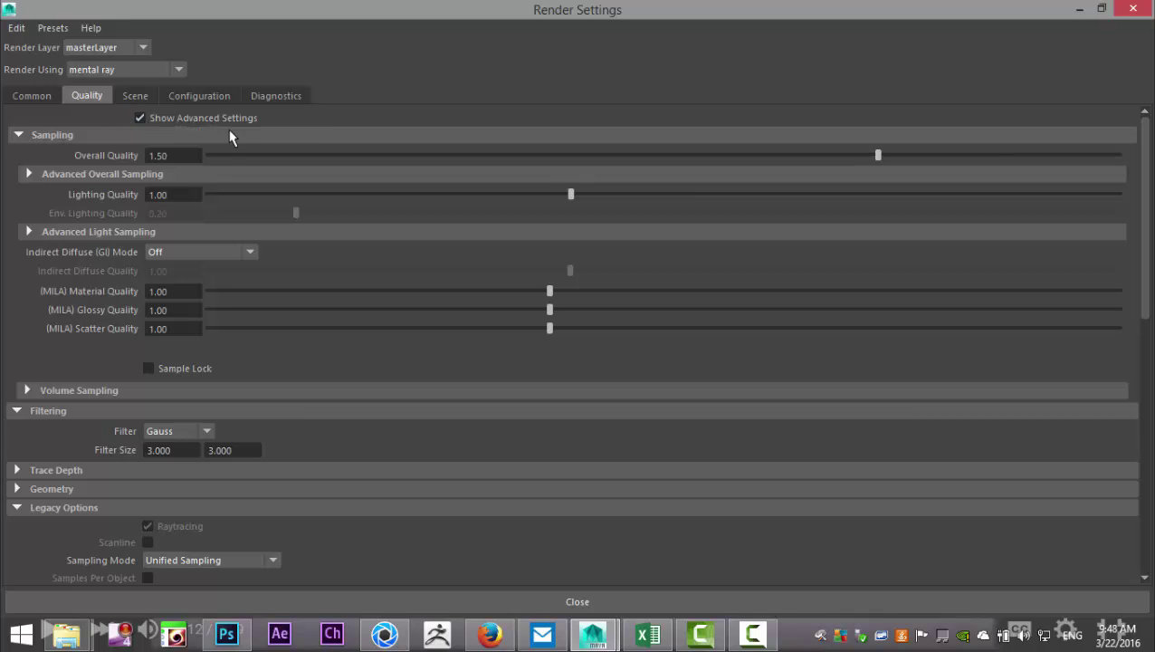
{"action": "left_click", "coordinate": [1082, 8]}
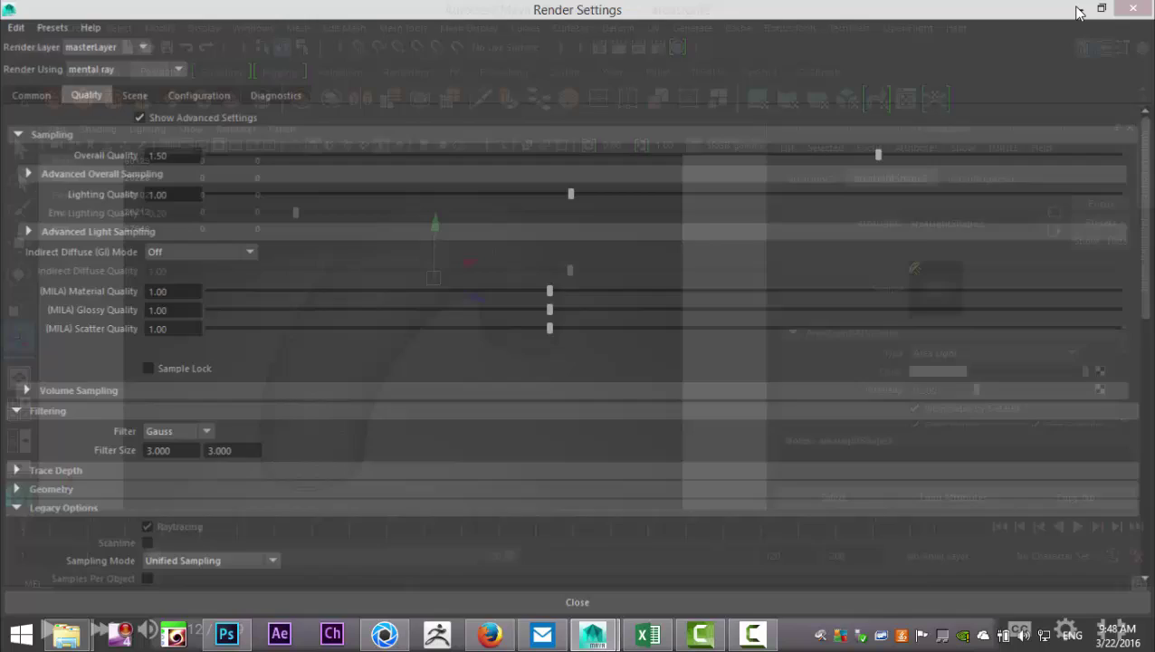